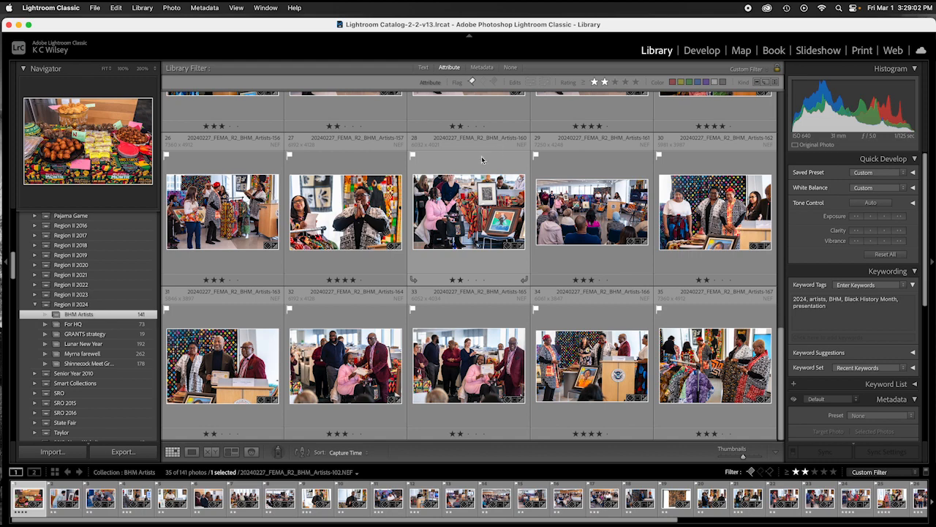
Step: Filter the grid to photos rated two stars or more
scroll(454, 150, up, 3)
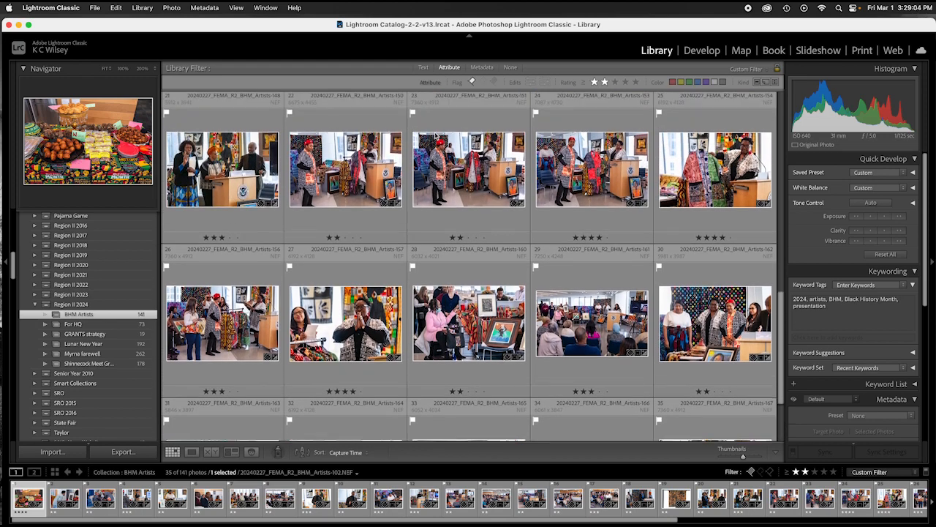
scroll(436, 136, up, 1)
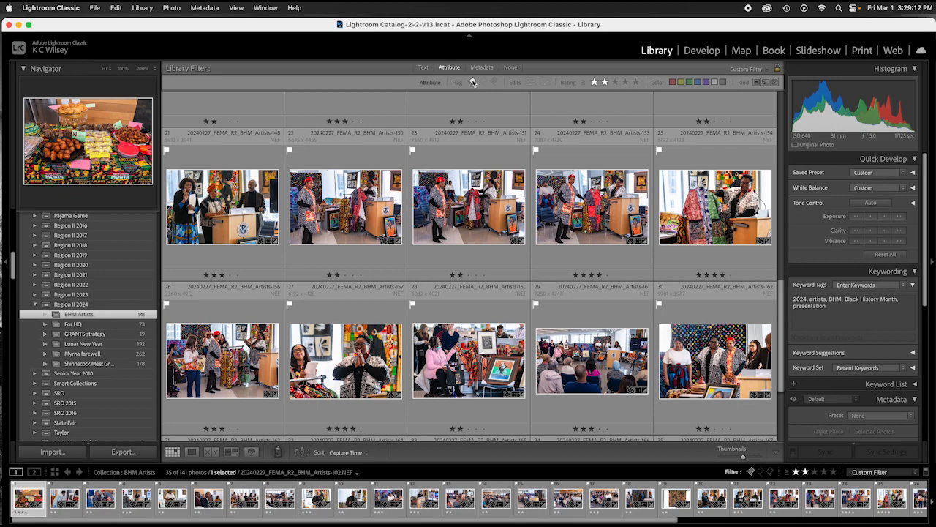
click(585, 85)
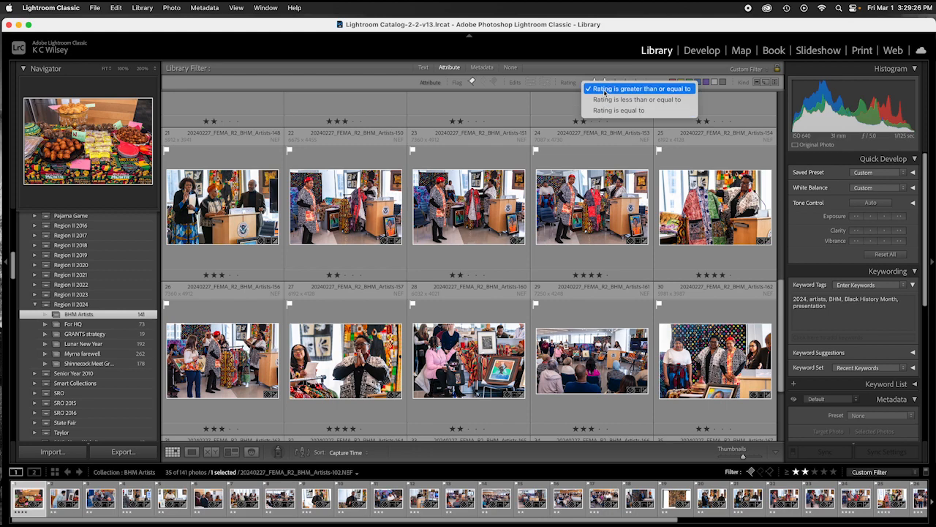
click(619, 110)
click(586, 82)
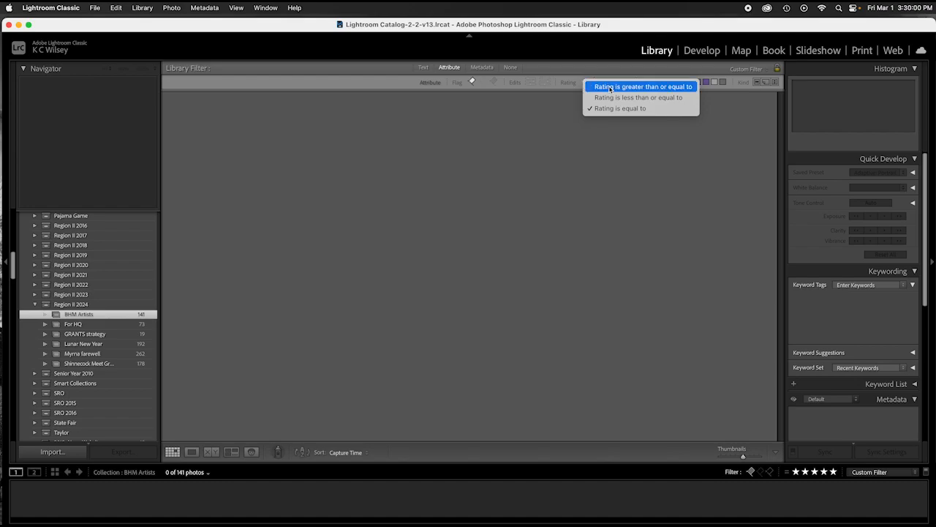
click(612, 87)
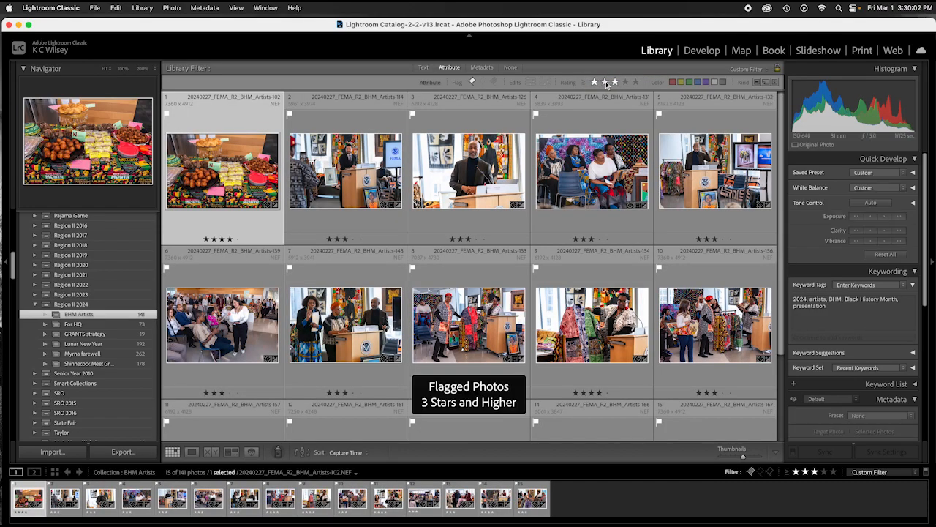
click(605, 83)
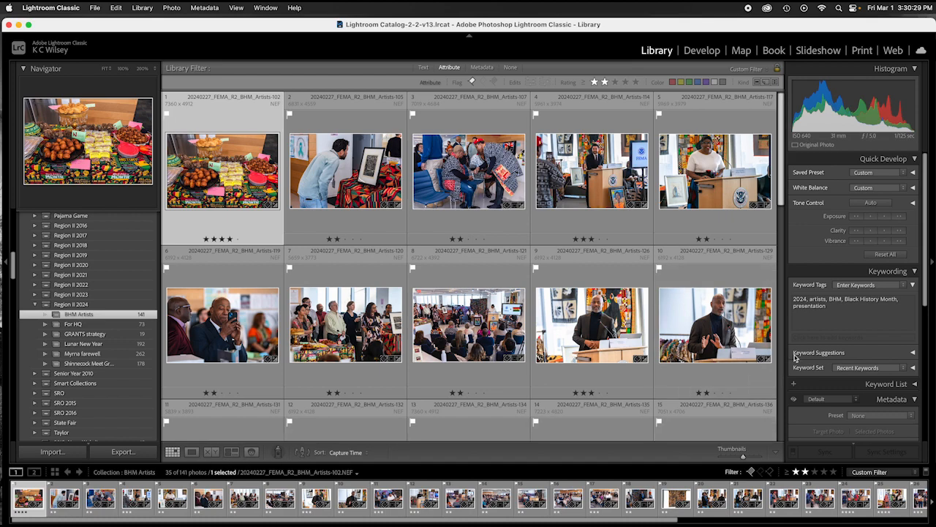
Step: Copy '20240227_FEMA_R2_BHM_Artists' from the first photo's File Name in the Metadata panel
scroll(831, 333, down, 5)
scroll(831, 333, down, 4)
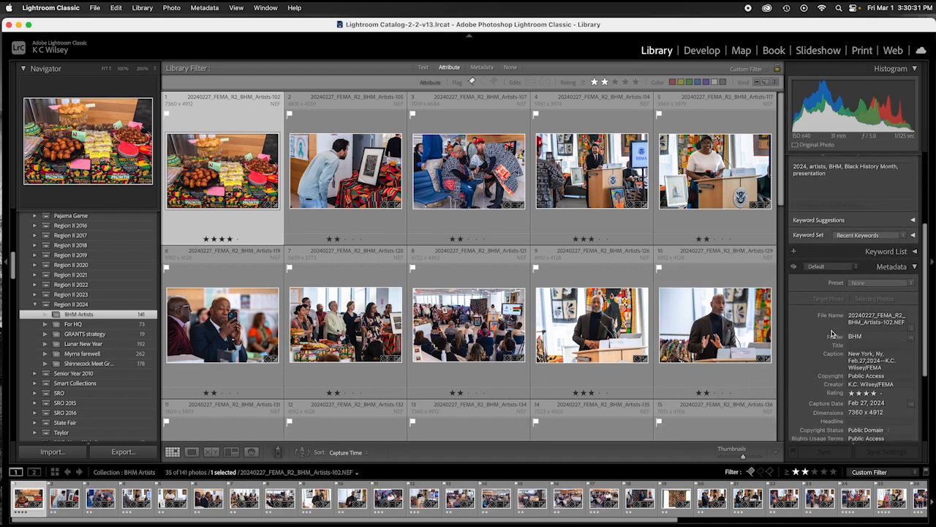
click(871, 280)
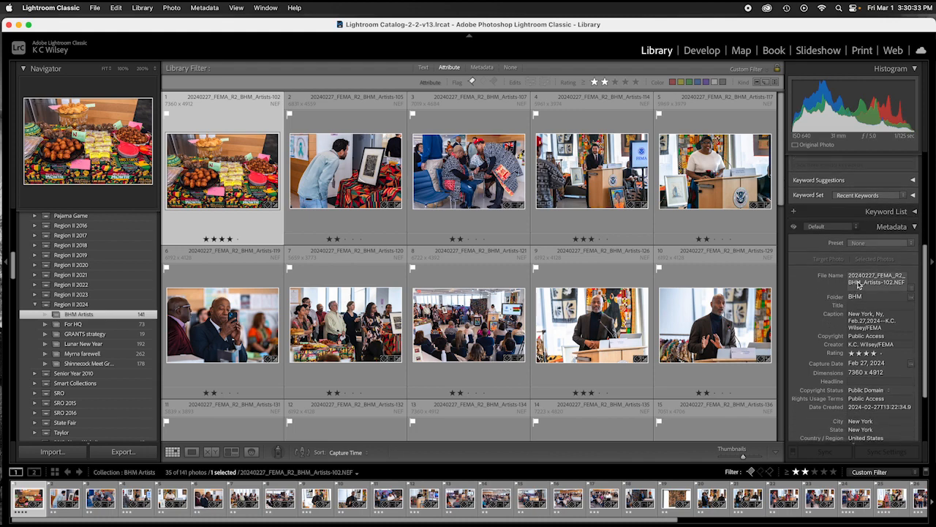
drag(882, 285, 847, 280)
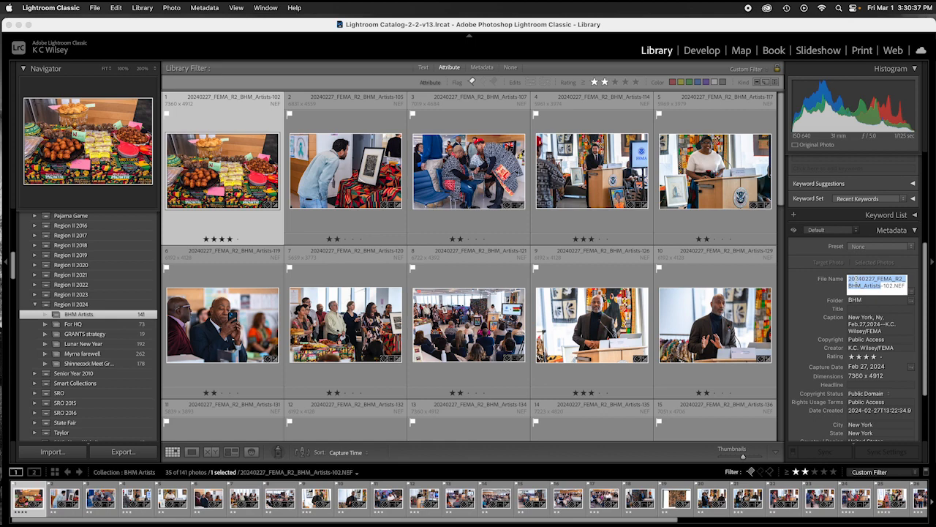
right_click(856, 280)
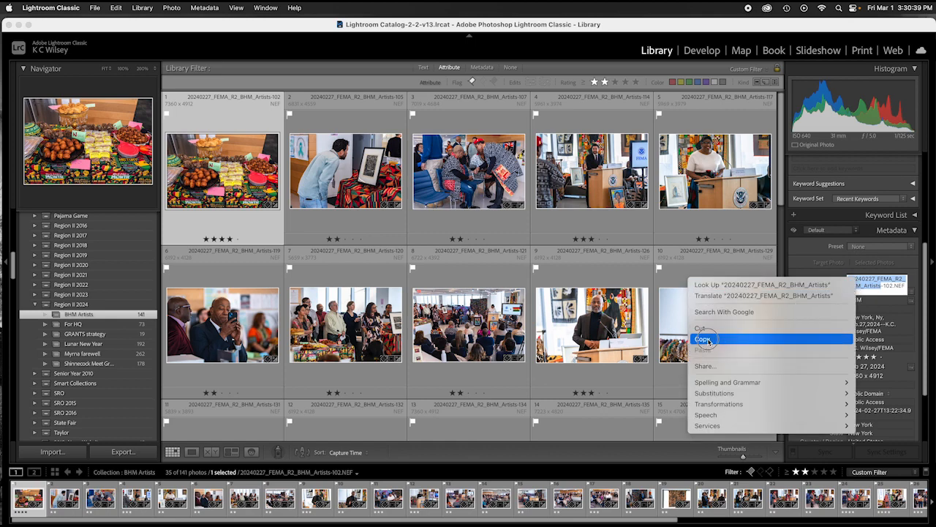
click(735, 338)
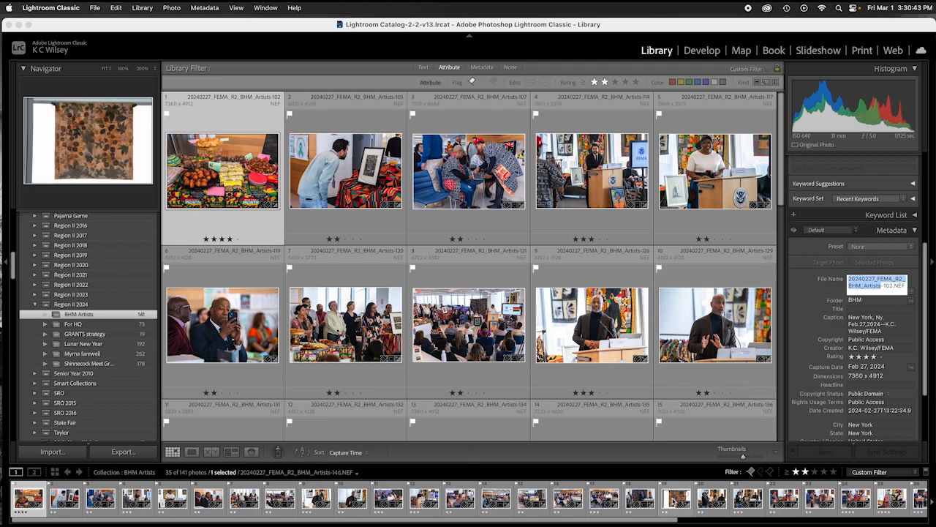
mouse_move(560, 505)
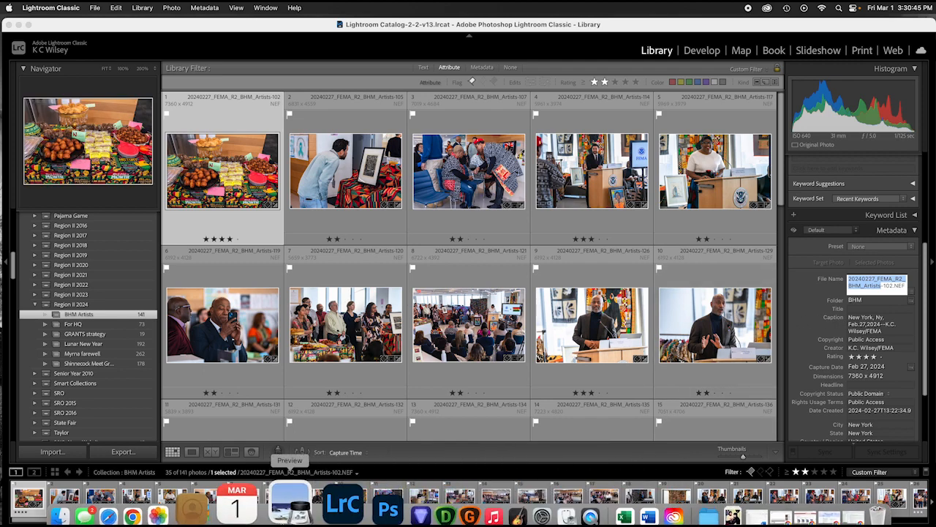
Step: In Finder, go to WD FEMA2019 > ALL MY FOLDERS > FEMA FOLDERS > COMMON DRIVE uploads > 2024 Uploads and add a folder
click(120, 510)
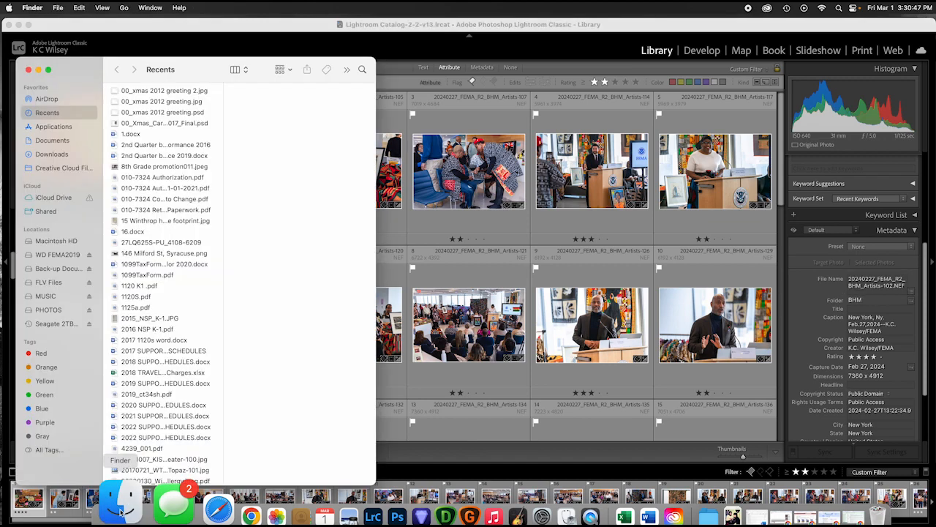
click(53, 254)
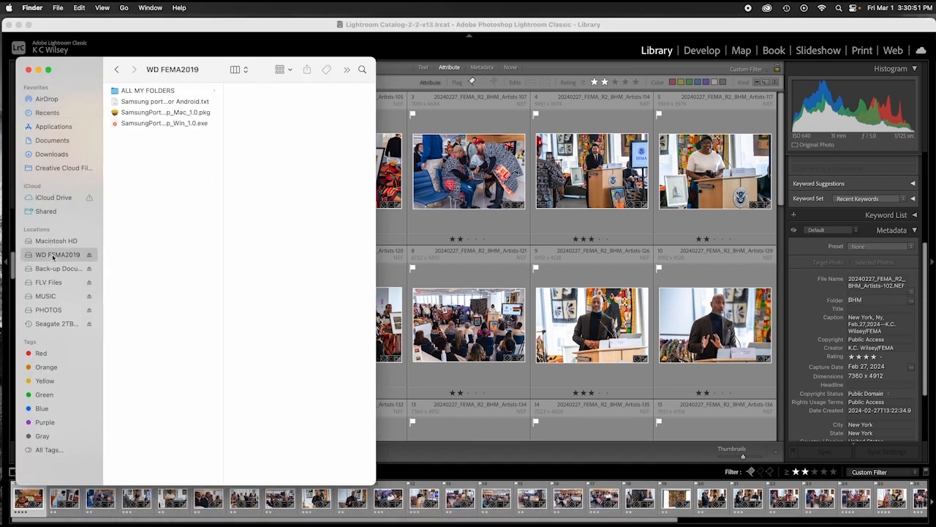
click(143, 92)
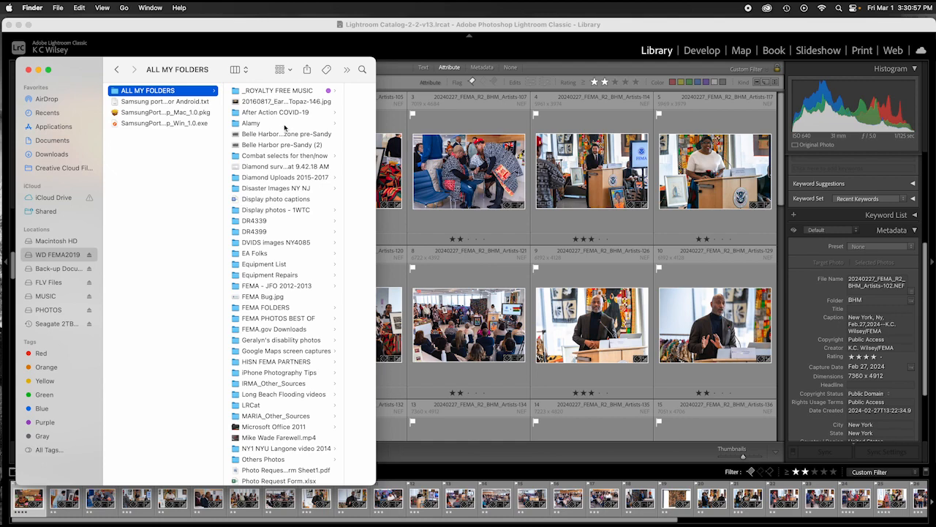
click(278, 309)
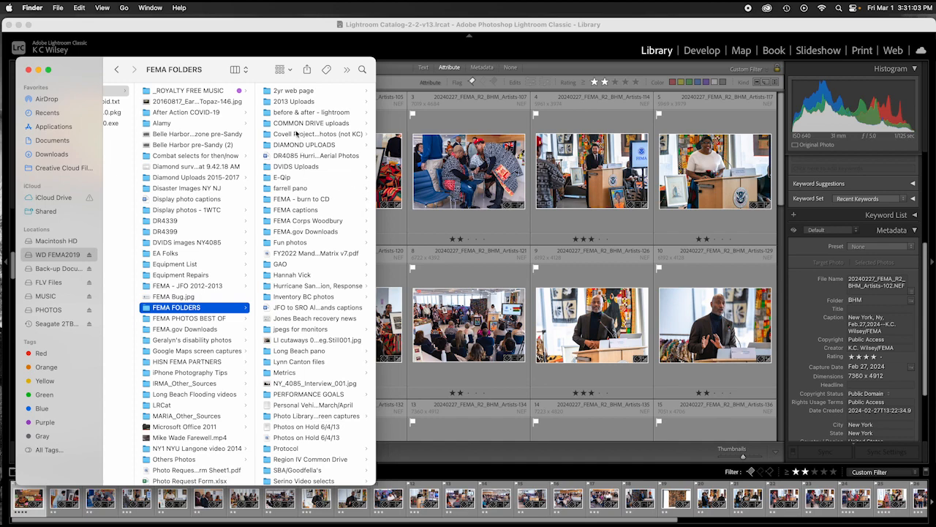
click(293, 124)
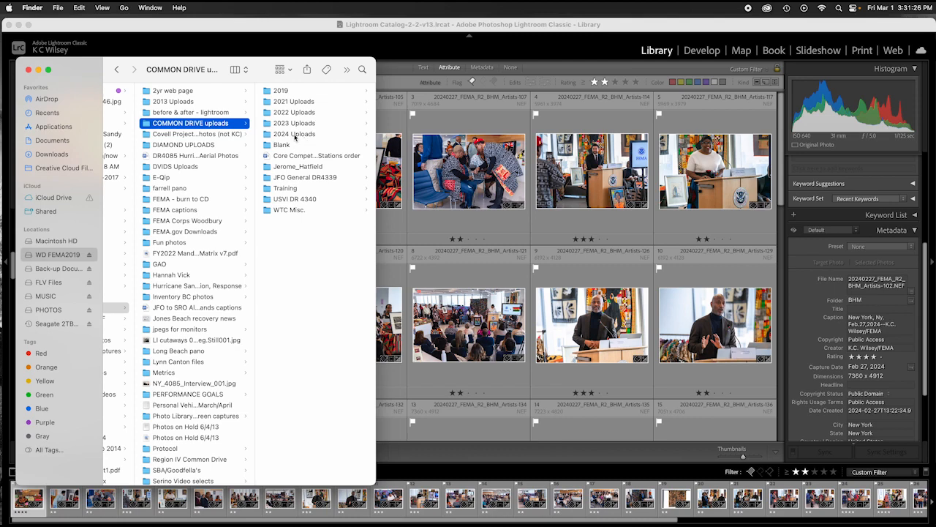
click(295, 135)
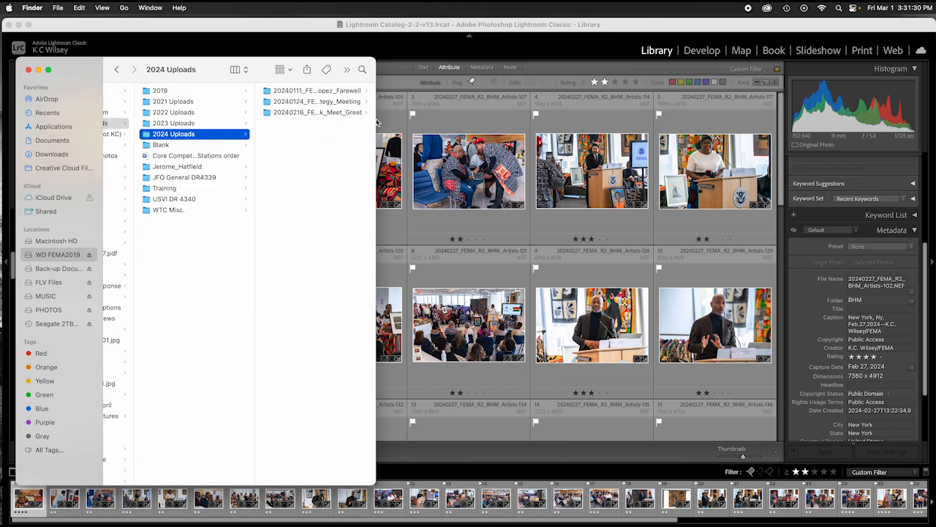
drag(375, 119, 461, 131)
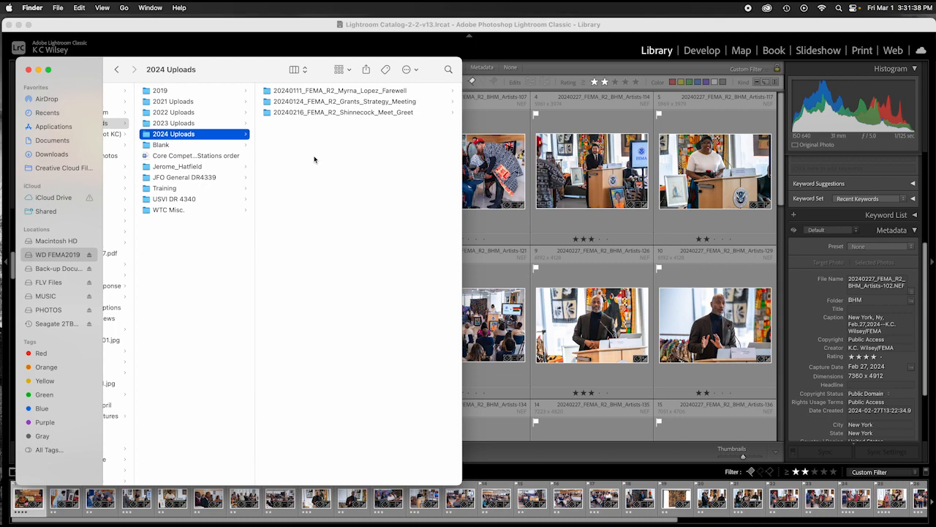
key(shift+super+n)
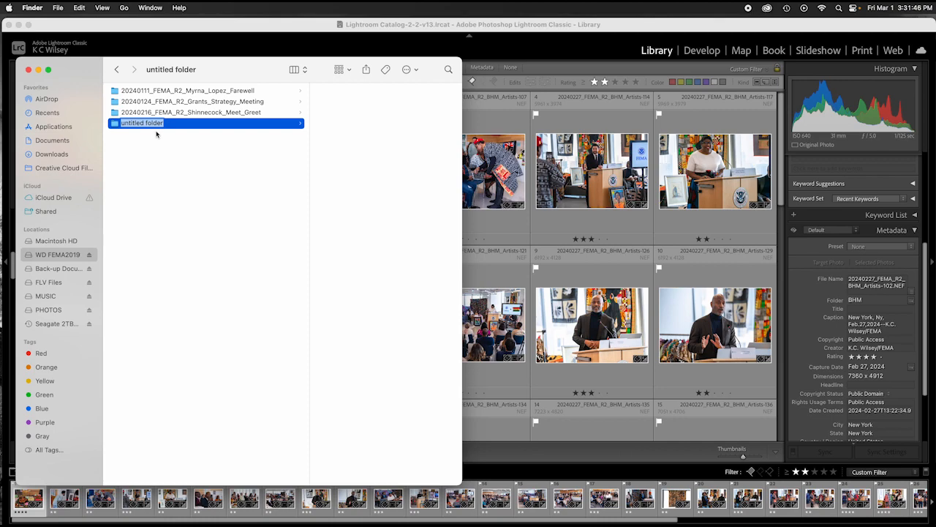
Step: Name the new folder '20240227_FEMA_R2_BHM_Artists' by pasting, then open the Blank template folder
key(super+v)
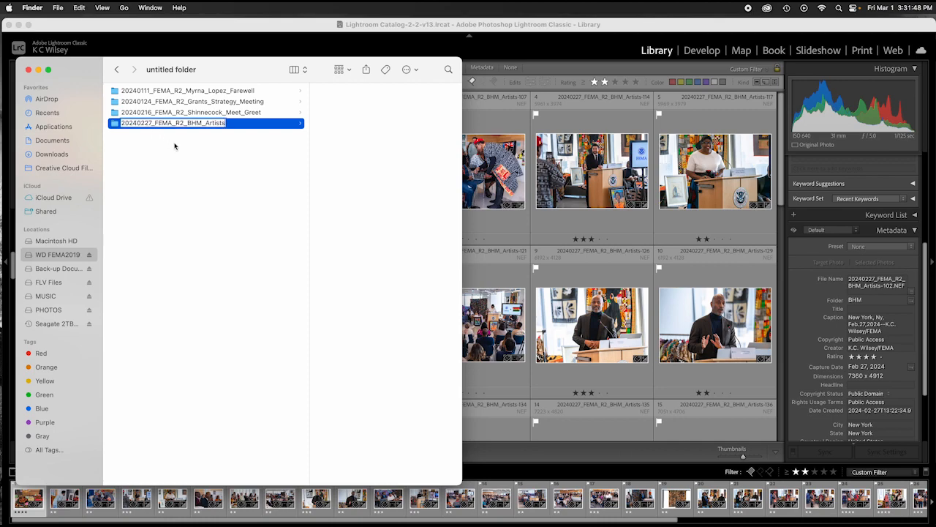
click(241, 167)
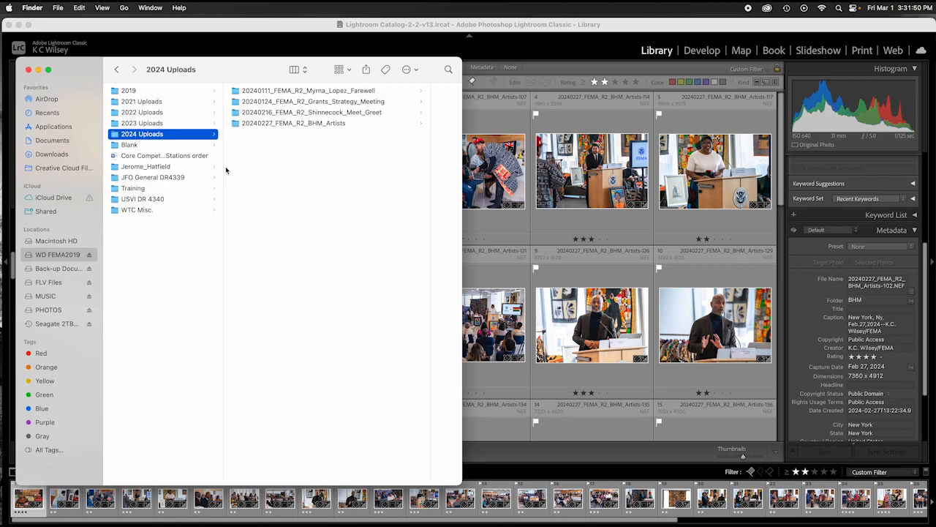
click(126, 146)
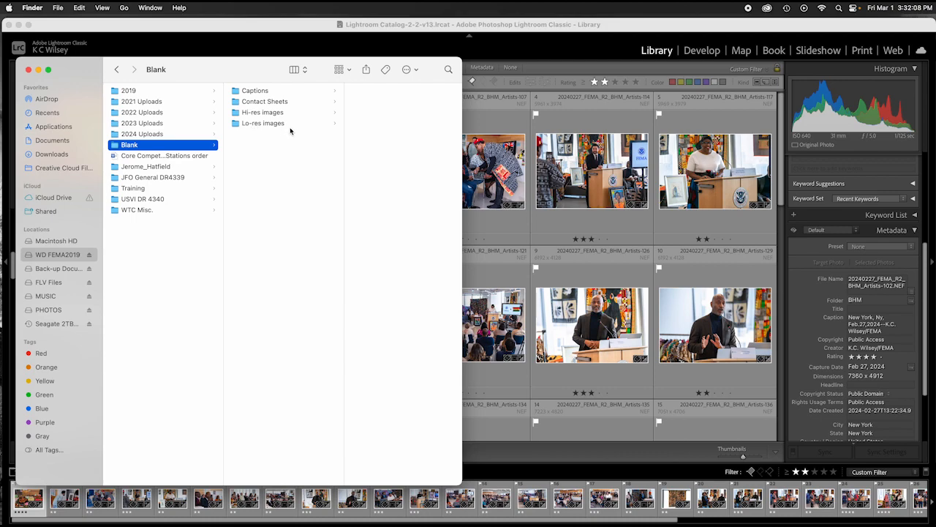
Step: Copy Blank's four subfolders: Captions, Contact Sheets, Hi-res images and Lo-res images
click(272, 123)
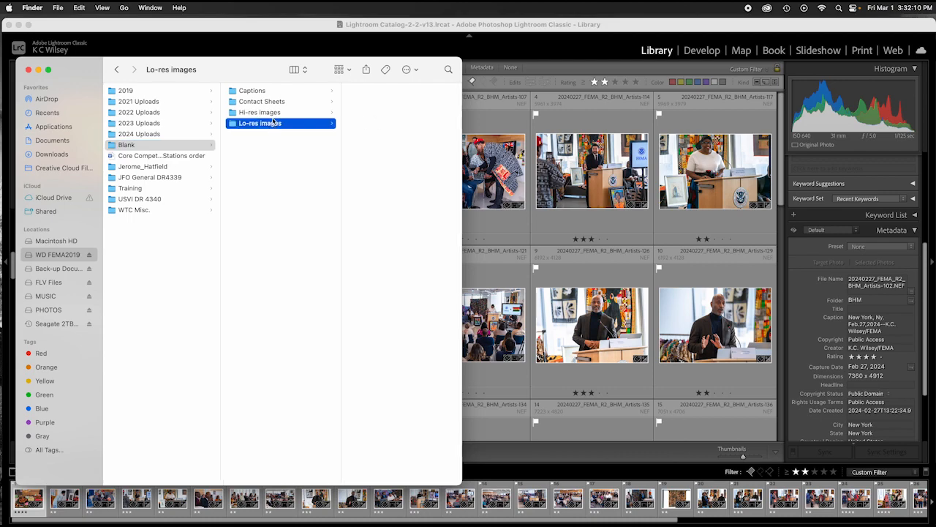
click(272, 115)
click(271, 101)
click(266, 91)
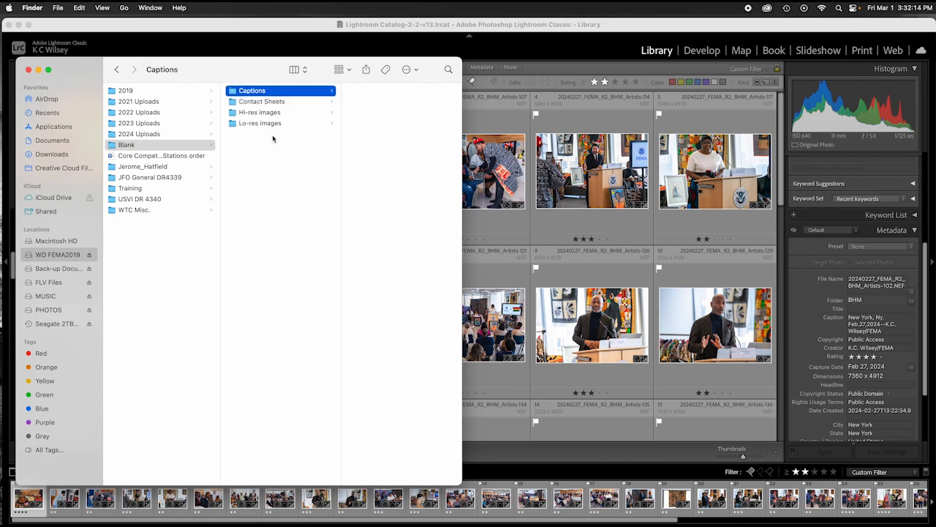
drag(273, 138, 267, 95)
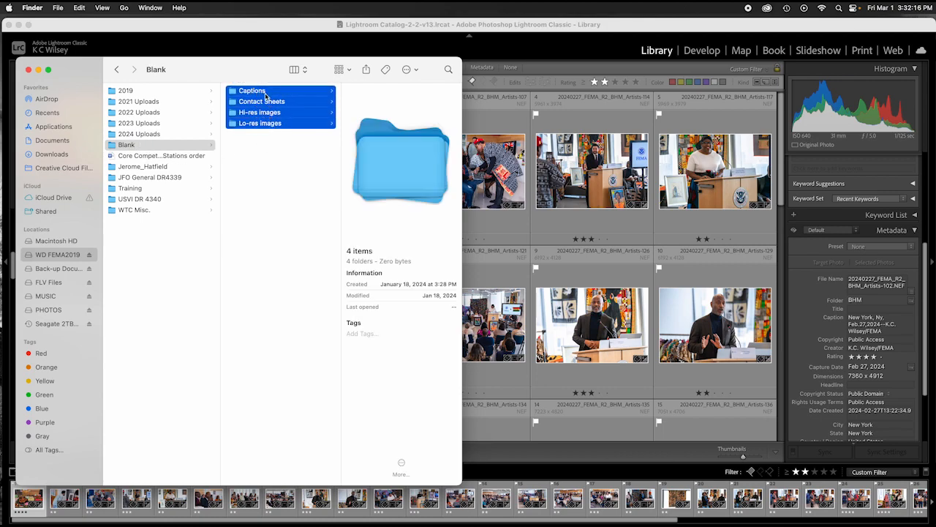
right_click(288, 101)
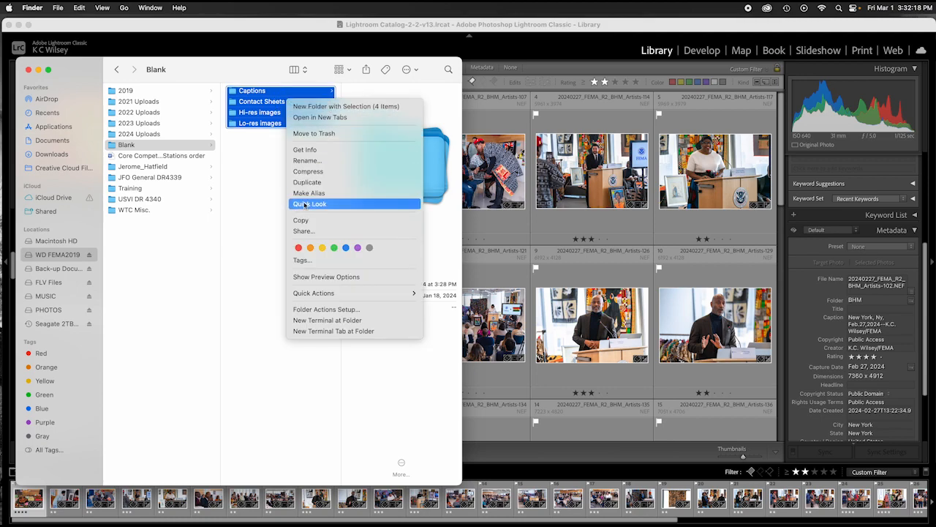
click(305, 219)
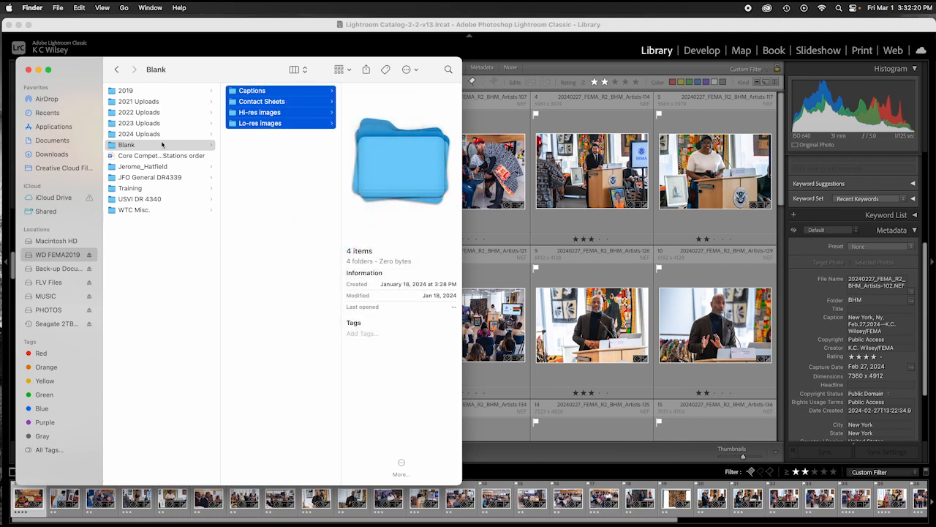
Step: Paste the four folders into 20240227_FEMA_R2_BHM_Artists and close the Finder window
click(137, 134)
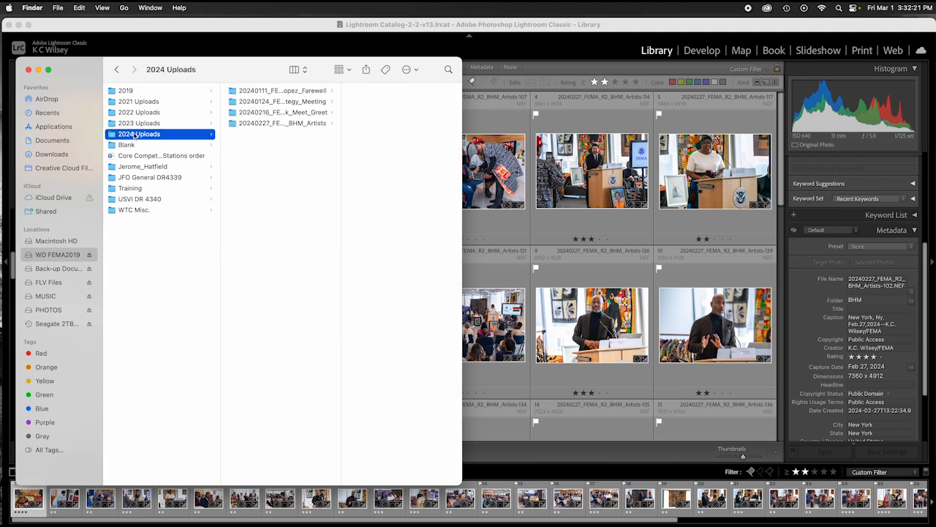
click(296, 124)
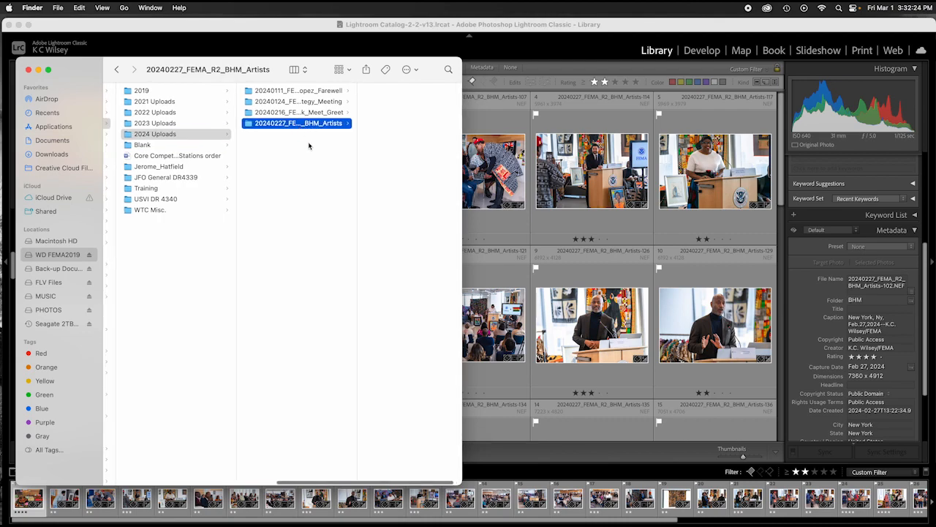
right_click(399, 125)
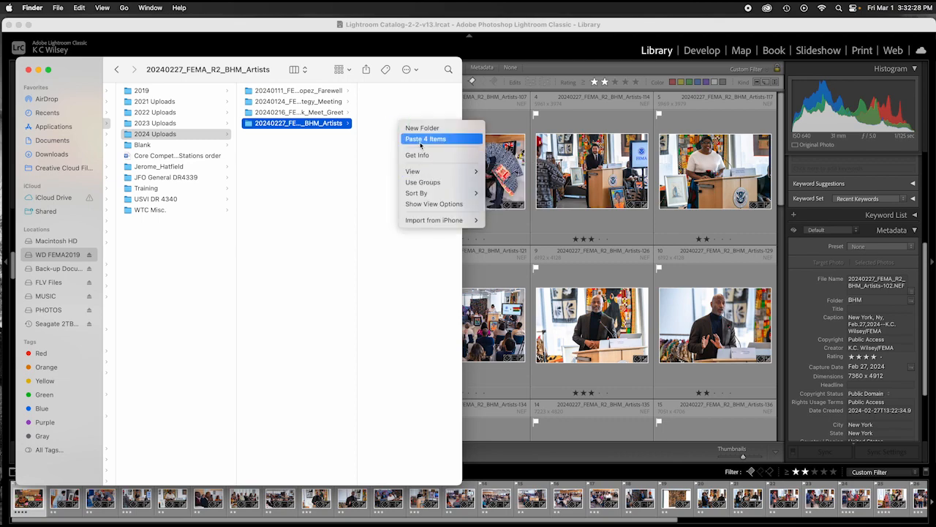
click(421, 143)
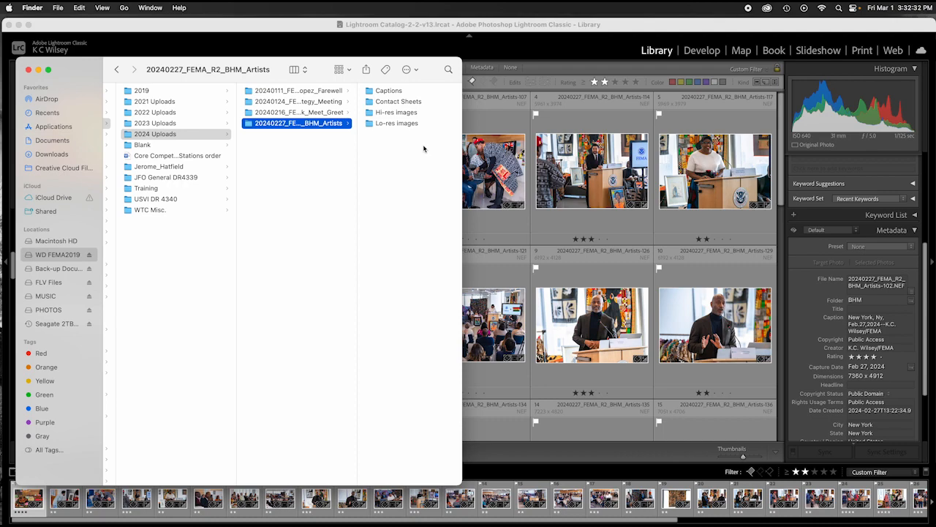
click(29, 70)
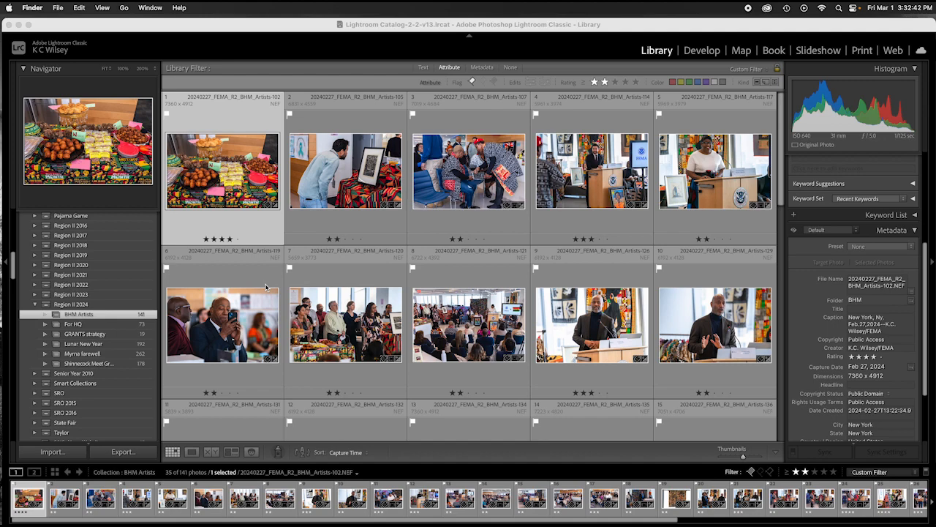
Step: Select photos 1 through 12 in the filmstrip
scroll(268, 288, down, 1)
scroll(500, 440, down, 1)
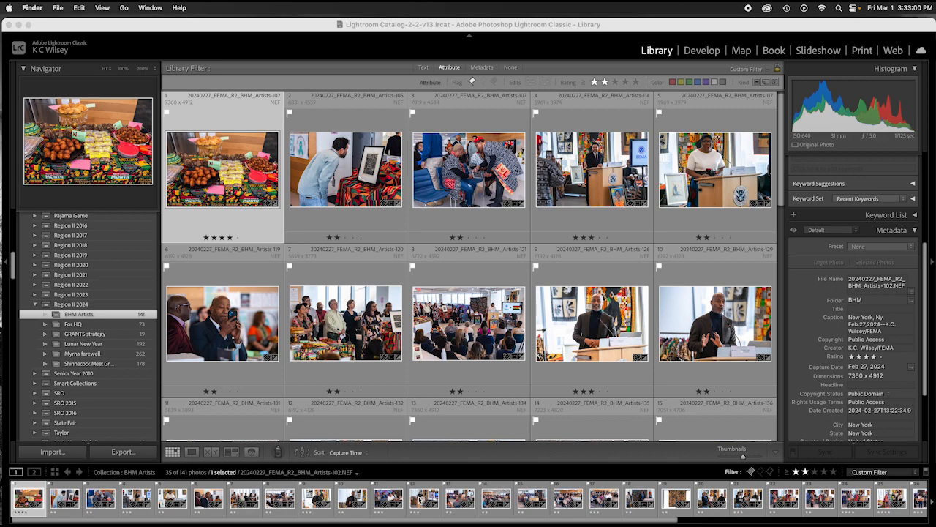
shift+click(423, 500)
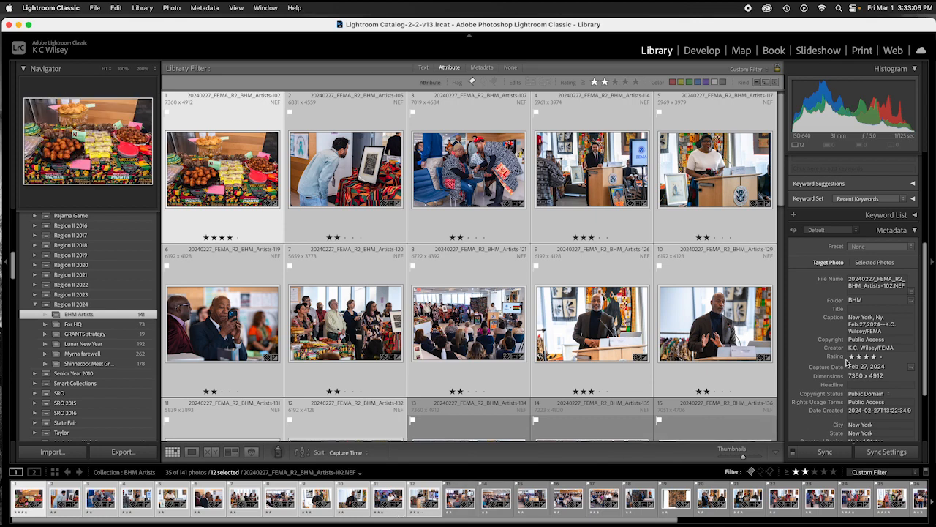
Step: Select the base part of the File Name field, then leave it unchanged
scroll(860, 332, down, 1)
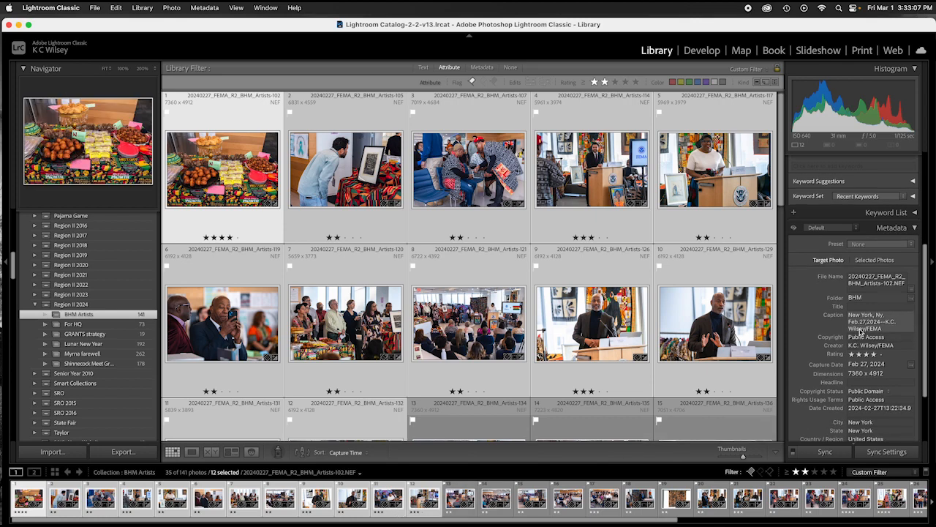
click(867, 284)
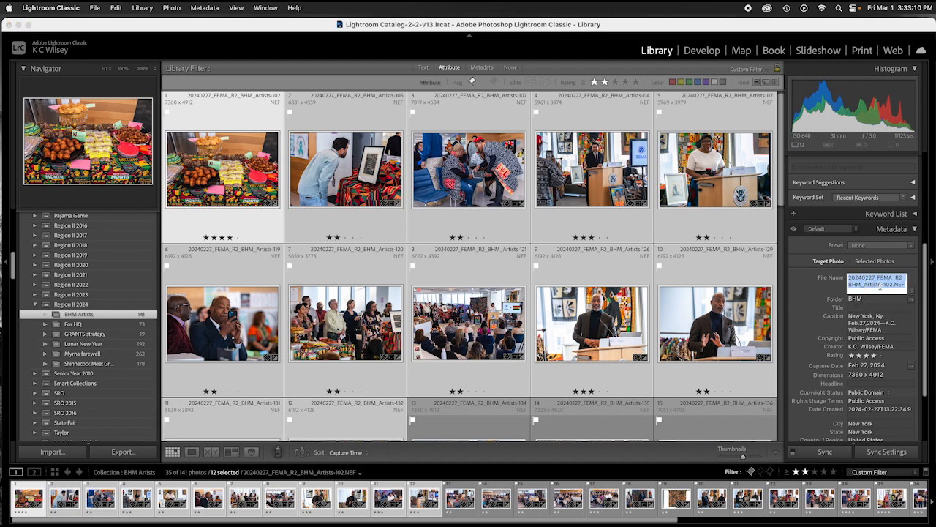
drag(880, 287, 844, 278)
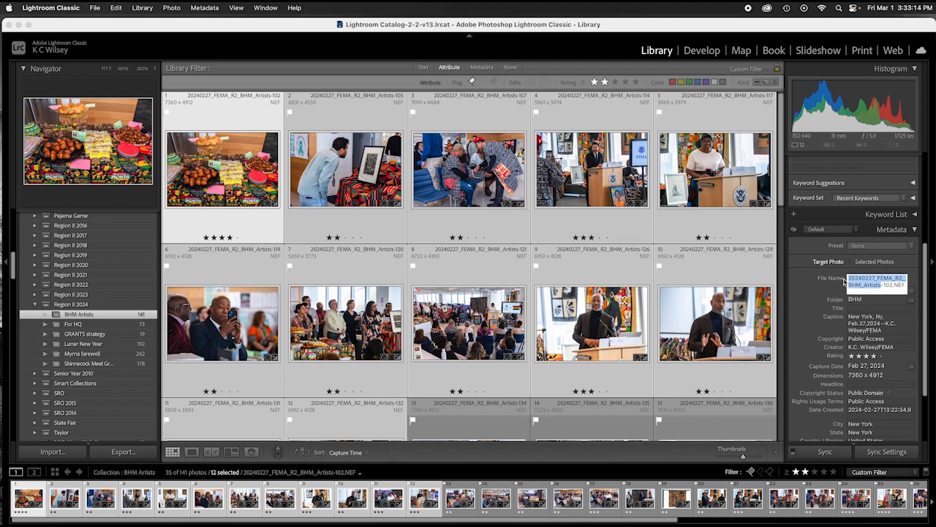
scroll(844, 282, up, 1)
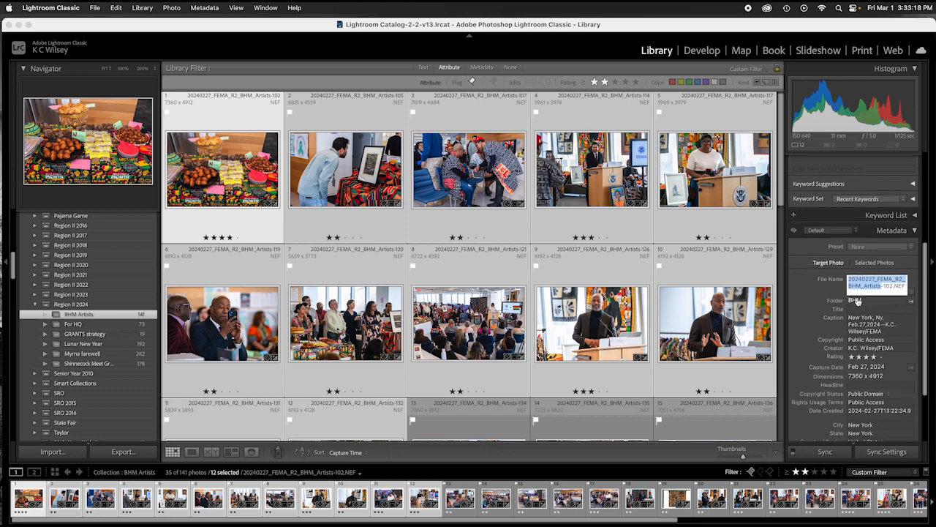
scroll(856, 295, down, 1)
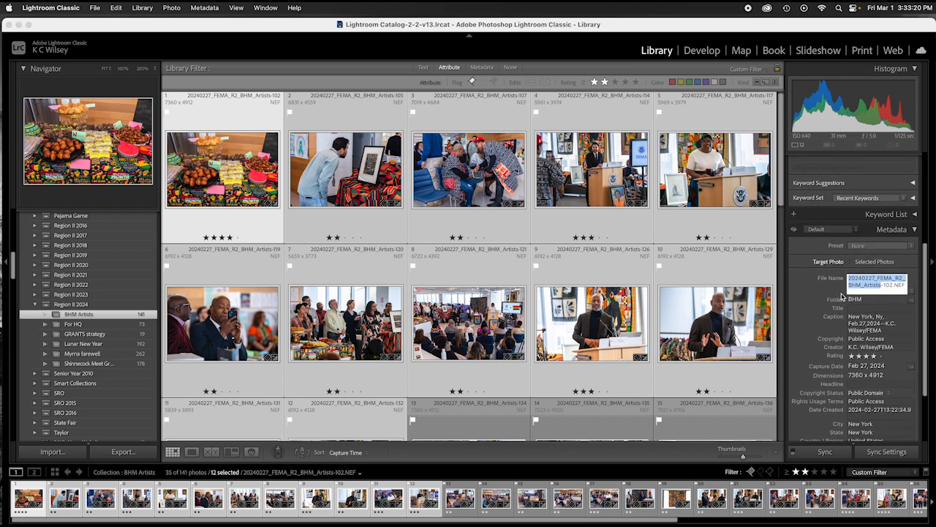
click(828, 294)
scroll(829, 294, up, 1)
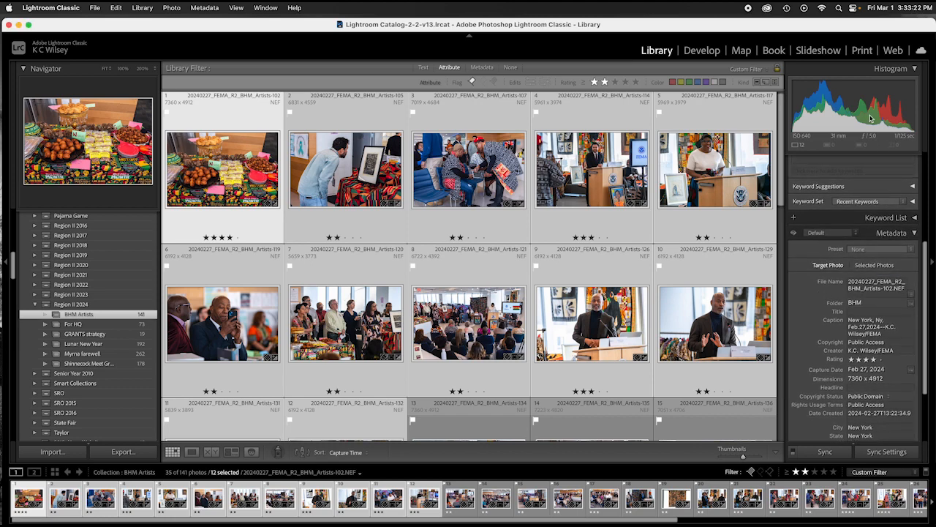
Step: Switch to the Print module and confirm Page Setup with landscape US Letter orientation
click(862, 52)
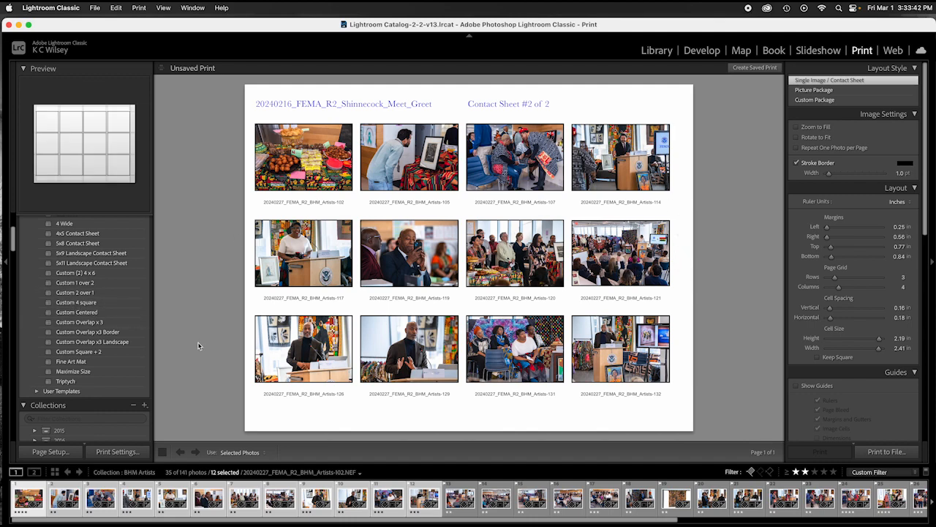
click(53, 455)
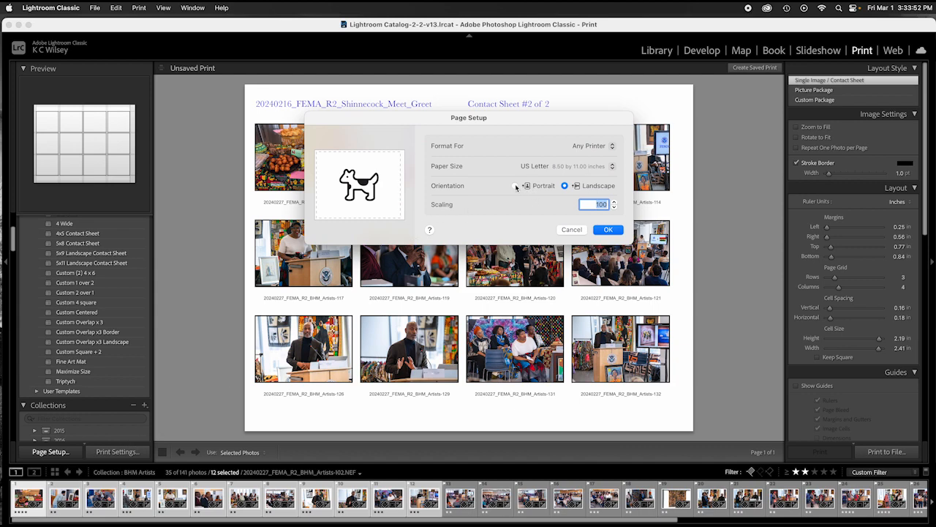
click(515, 186)
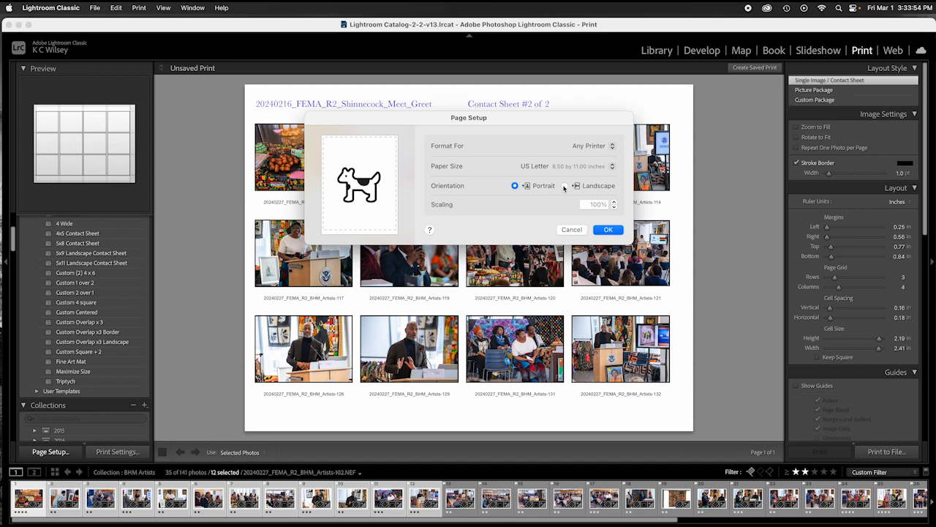
click(565, 185)
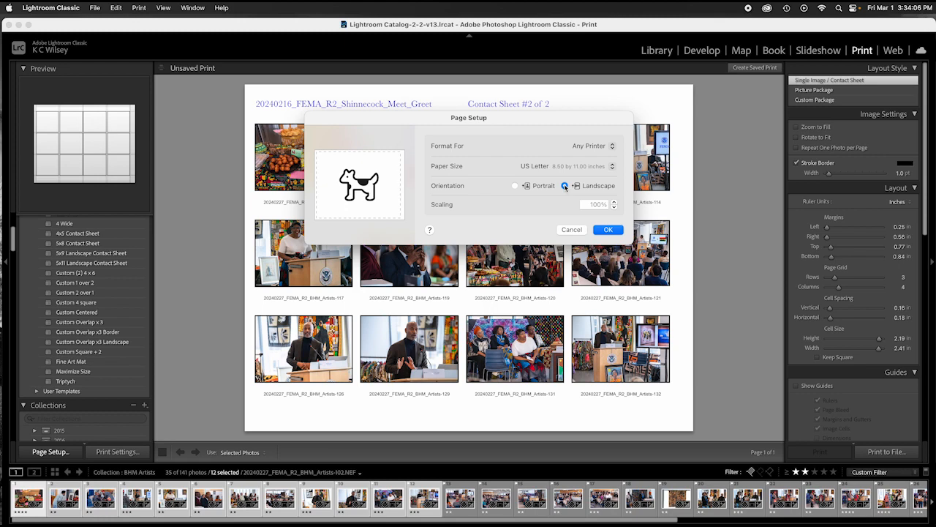
click(609, 231)
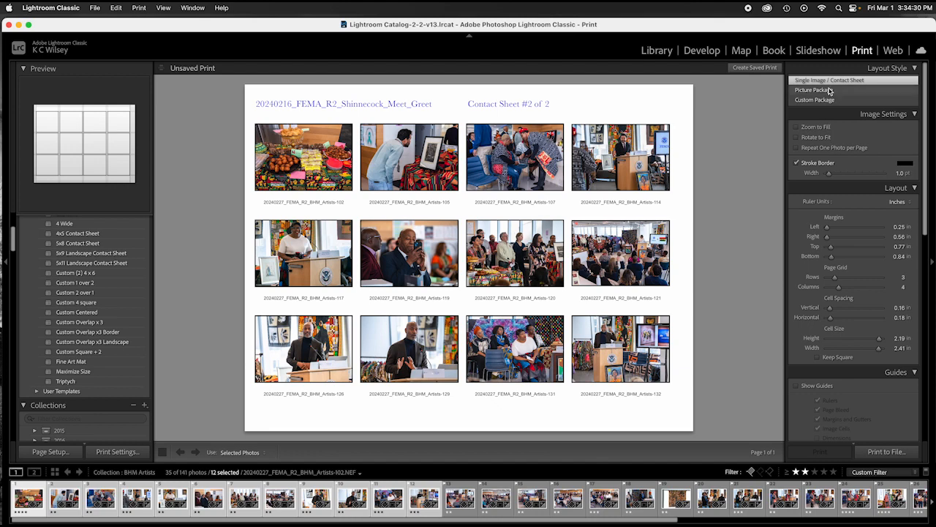
scroll(829, 92, down, 1)
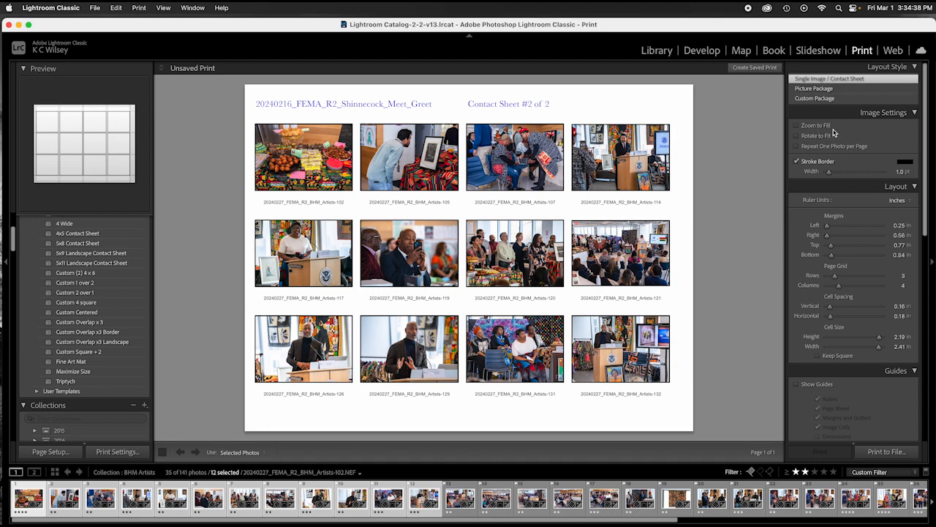
Step: Turn Stroke Border off and back on, keeping the photo borders
click(797, 163)
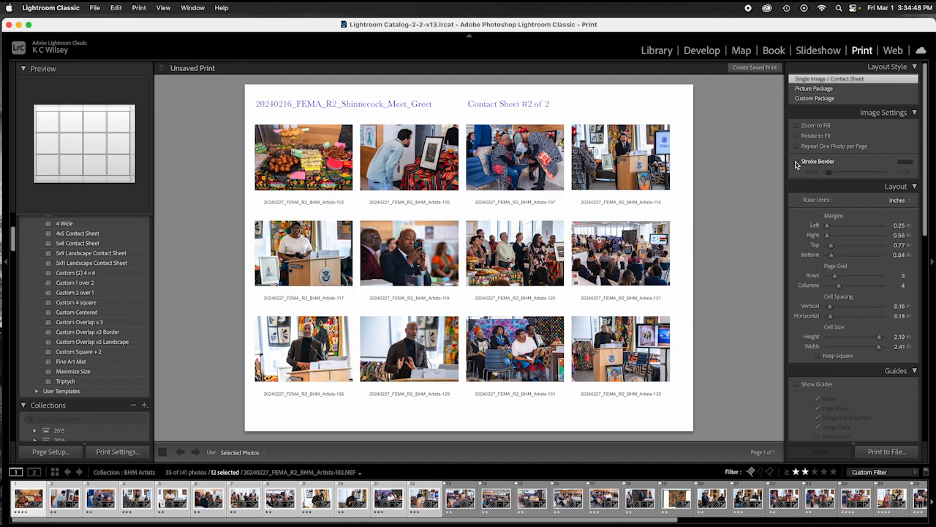
click(797, 163)
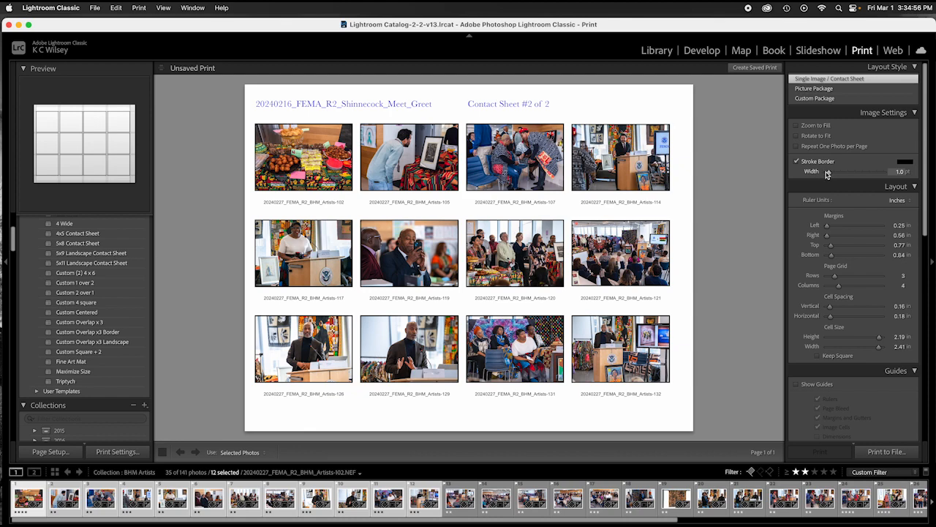
scroll(829, 185, down, 1)
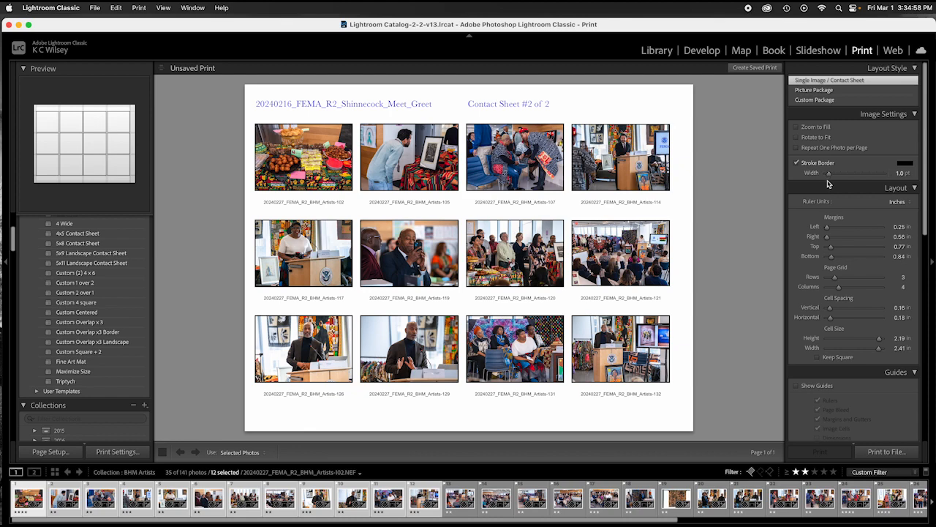
scroll(829, 189, down, 5)
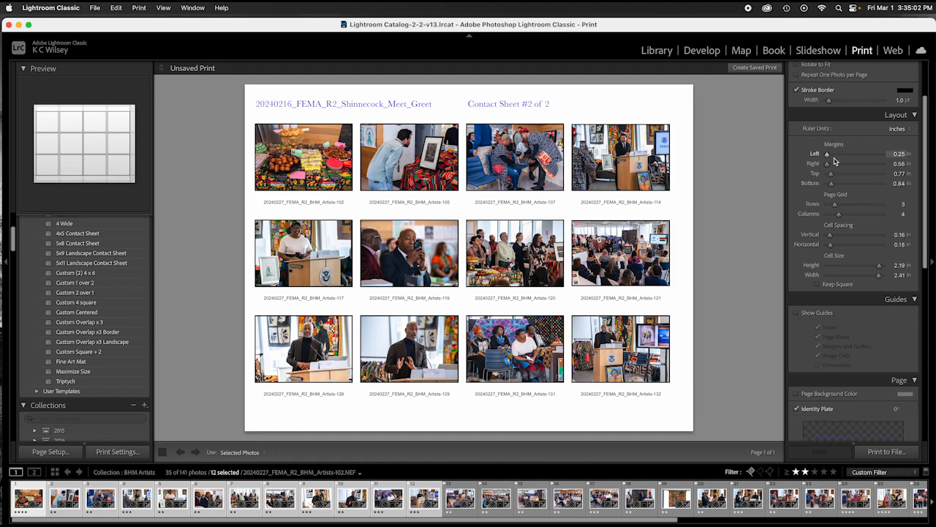
scroll(834, 165, up, 1)
scroll(831, 174, up, 1)
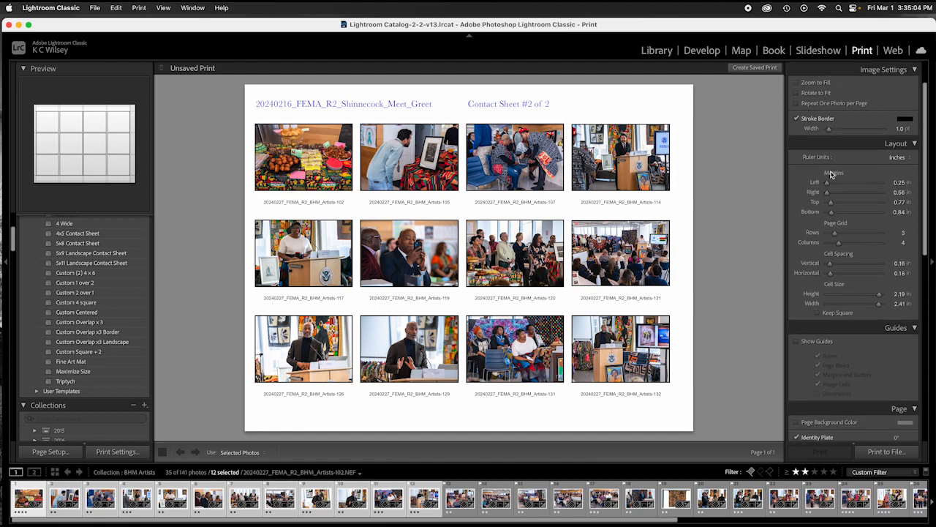
Step: Set top and bottom margins to 0.75 in and reduce the grid to two rows
scroll(831, 179, up, 1)
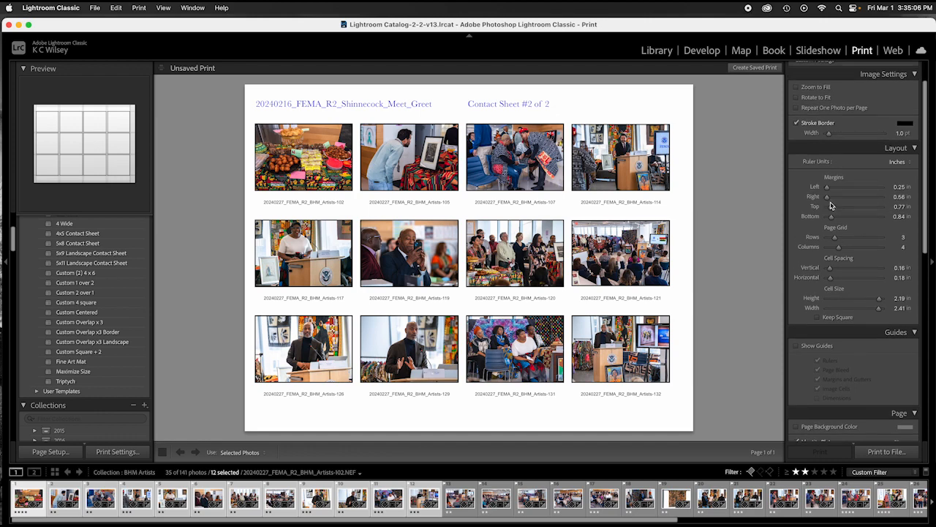
drag(831, 210, 831, 210)
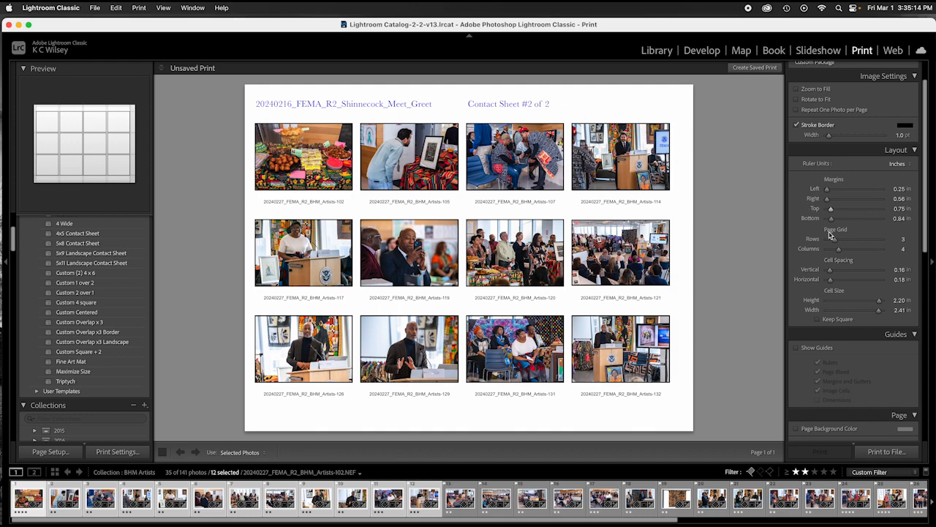
drag(831, 222, 832, 223)
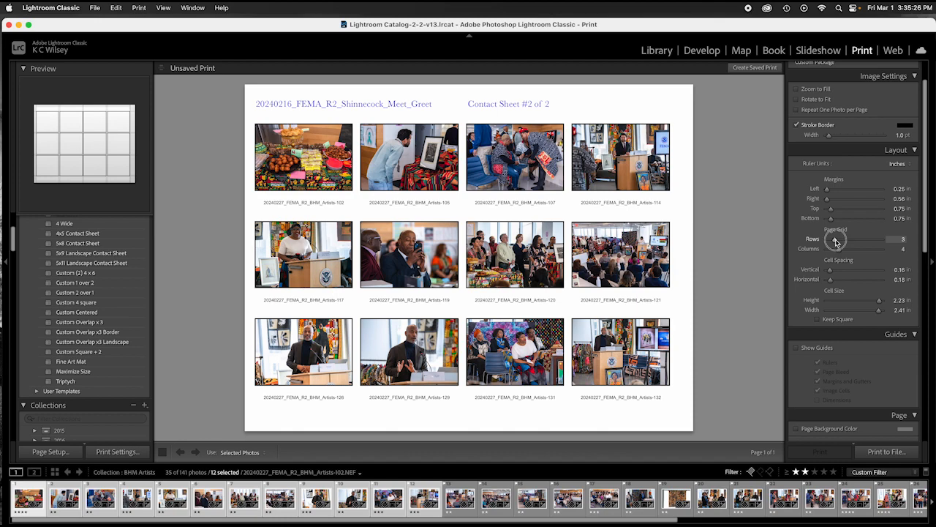
drag(834, 239, 838, 253)
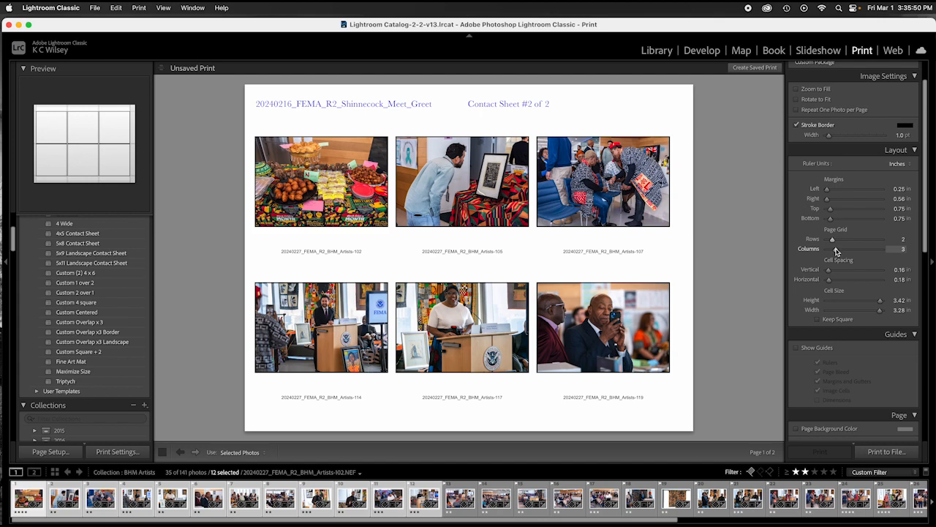
click(837, 251)
drag(836, 251, 831, 253)
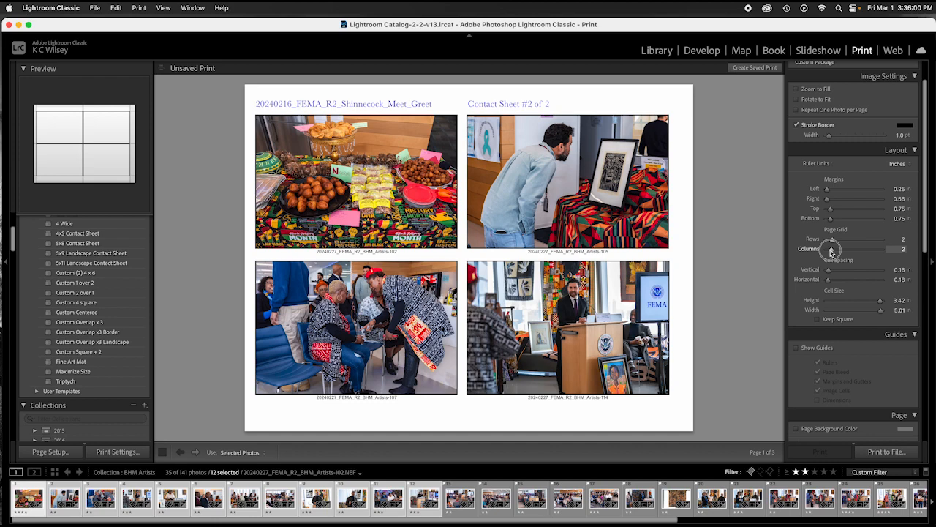
drag(831, 252, 831, 253)
mouse_move(832, 252)
mouse_down()
mouse_move(840, 253)
mouse_move(836, 239)
mouse_up()
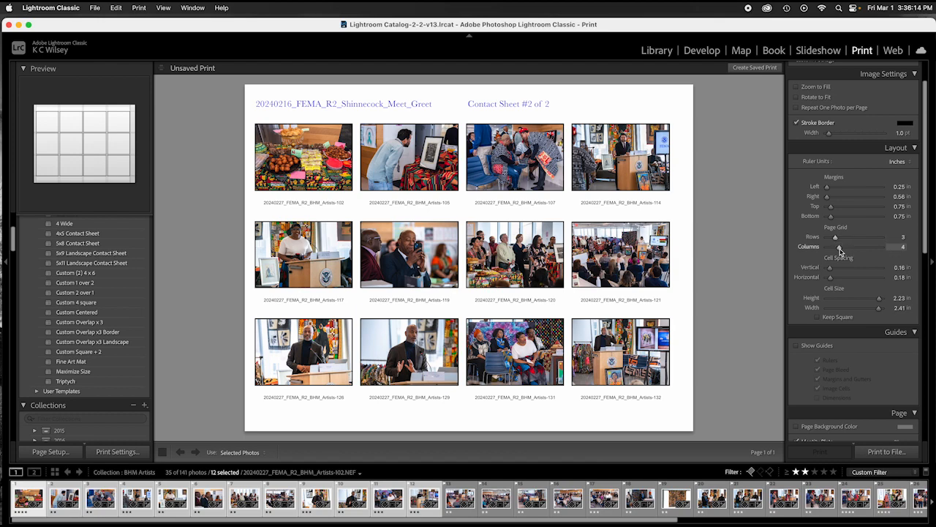
Step: Widen vertical row spacing to 0.39 in and trim the cell height to 2.08 in
scroll(835, 277, up, 2)
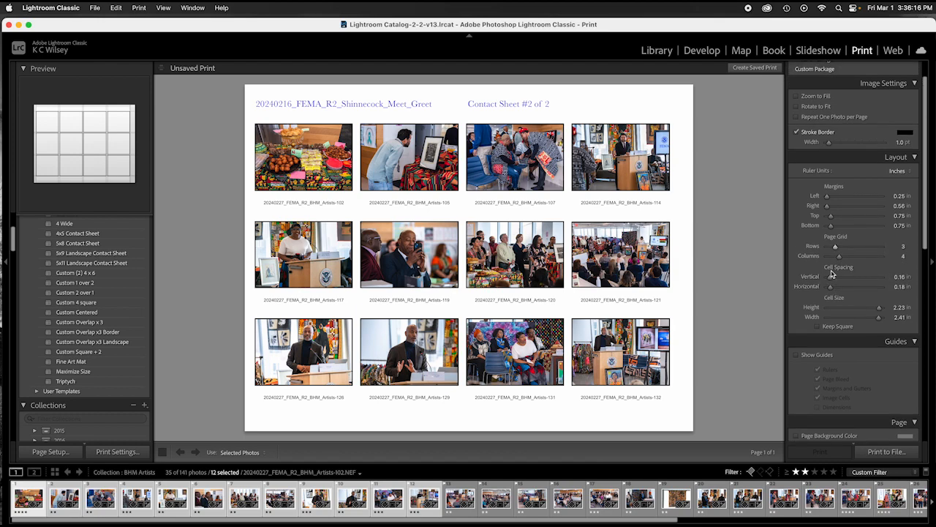
scroll(834, 279, up, 1)
drag(831, 290, 834, 291)
scroll(834, 293, up, 1)
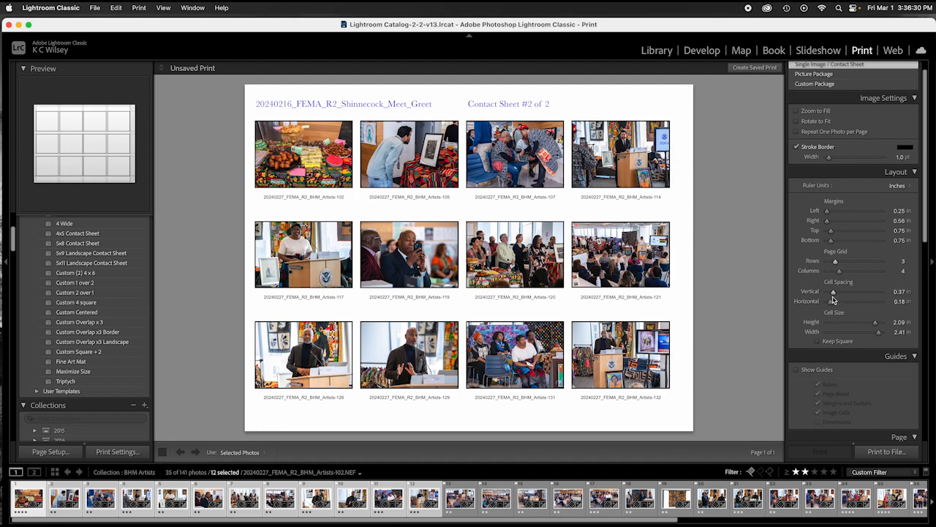
scroll(832, 296, up, 1)
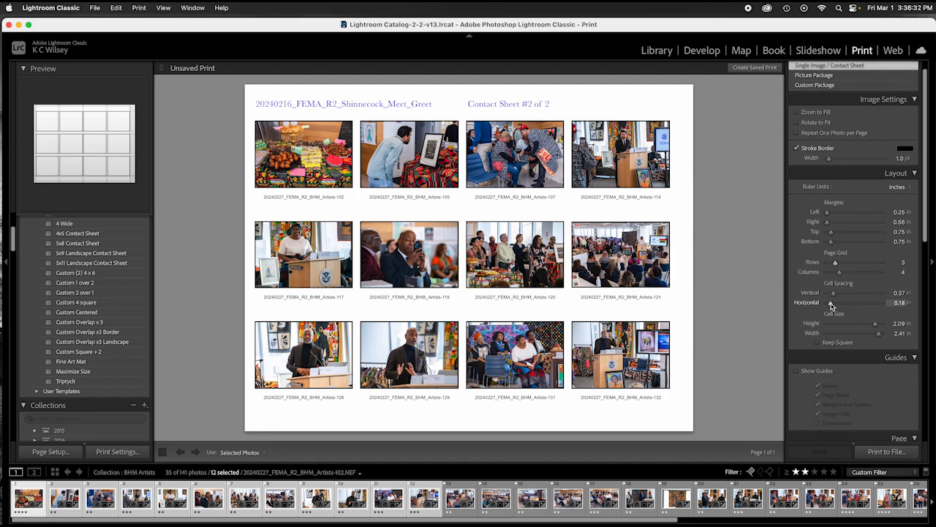
drag(831, 306, 829, 308)
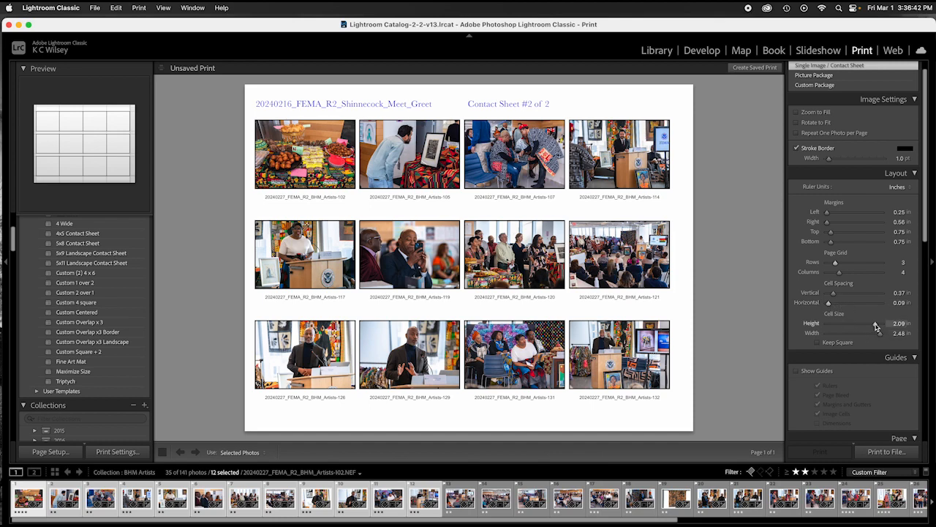
drag(876, 327, 880, 336)
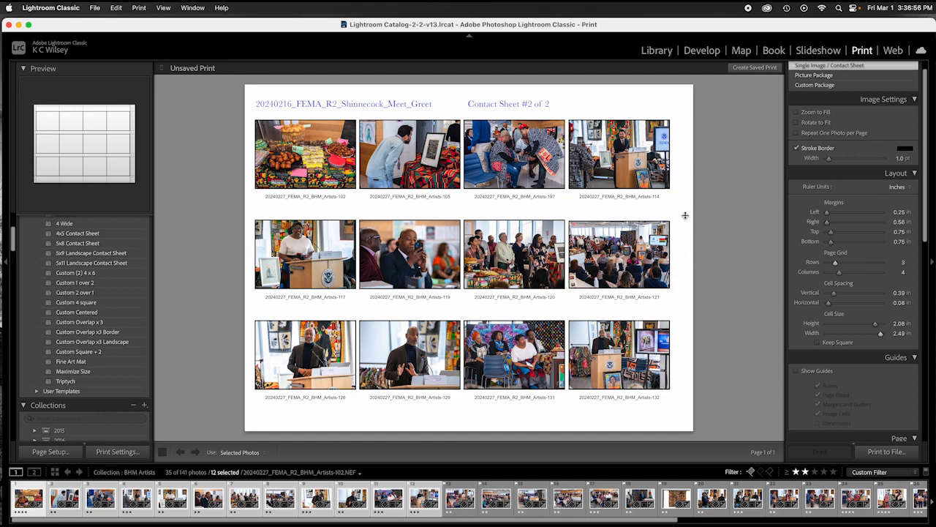
Step: Drag the Layout sliders to a 0.36 in left margin and 0.09 in horizontal spacing
click(828, 223)
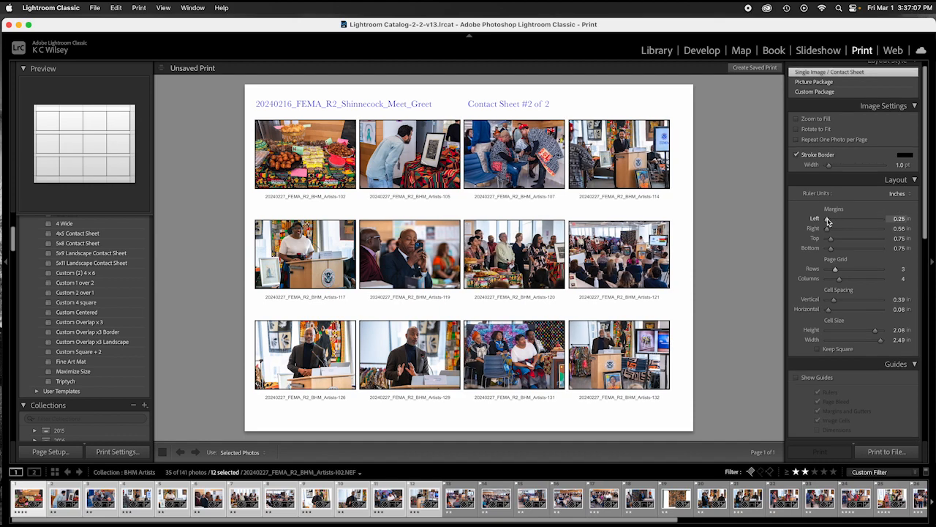
scroll(827, 222, up, 1)
drag(828, 221, 829, 221)
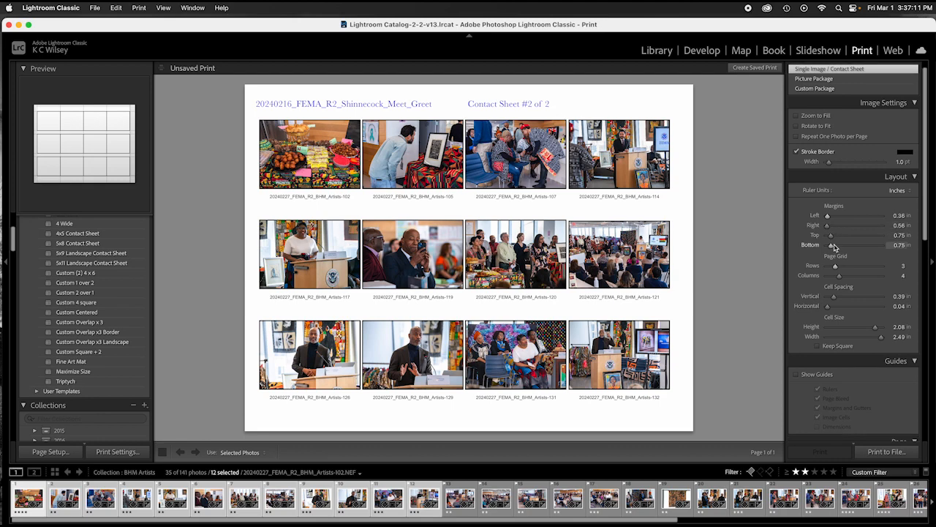
scroll(833, 301, up, 1)
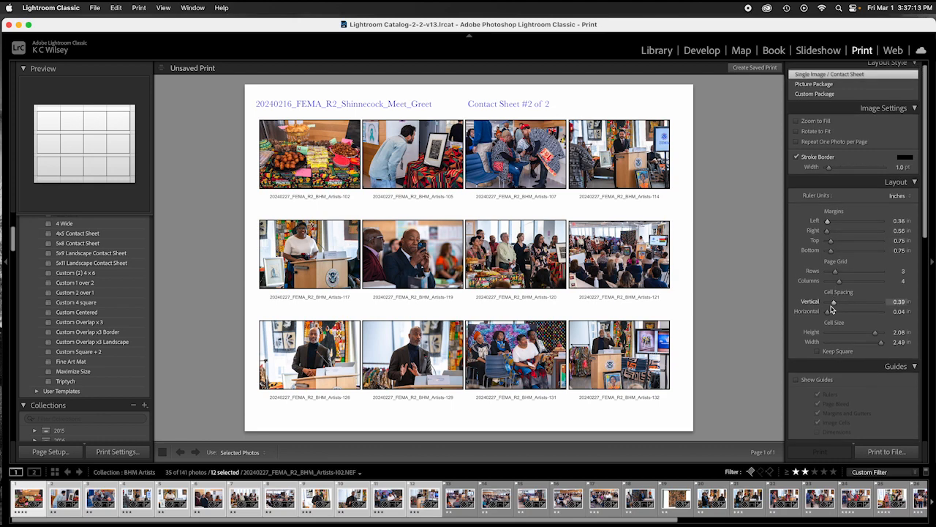
click(828, 314)
drag(829, 315, 830, 314)
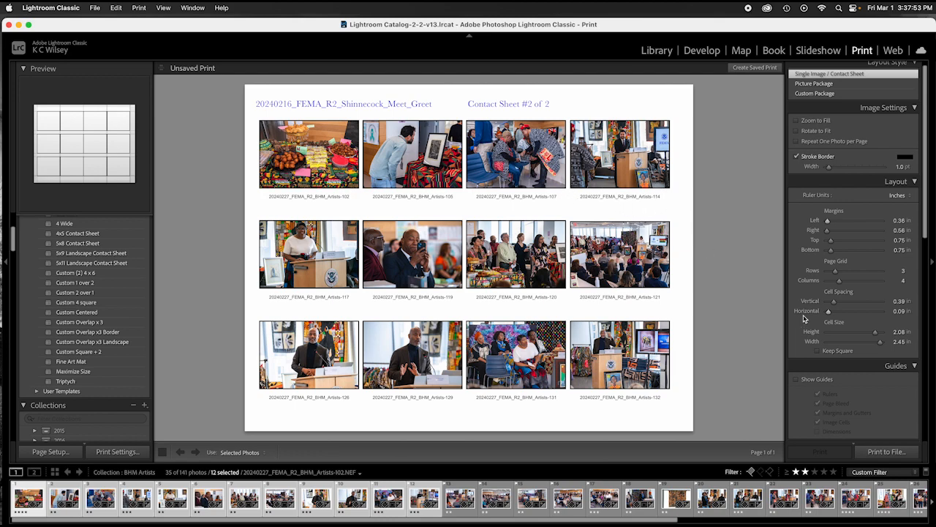
scroll(808, 321, down, 5)
scroll(808, 322, down, 15)
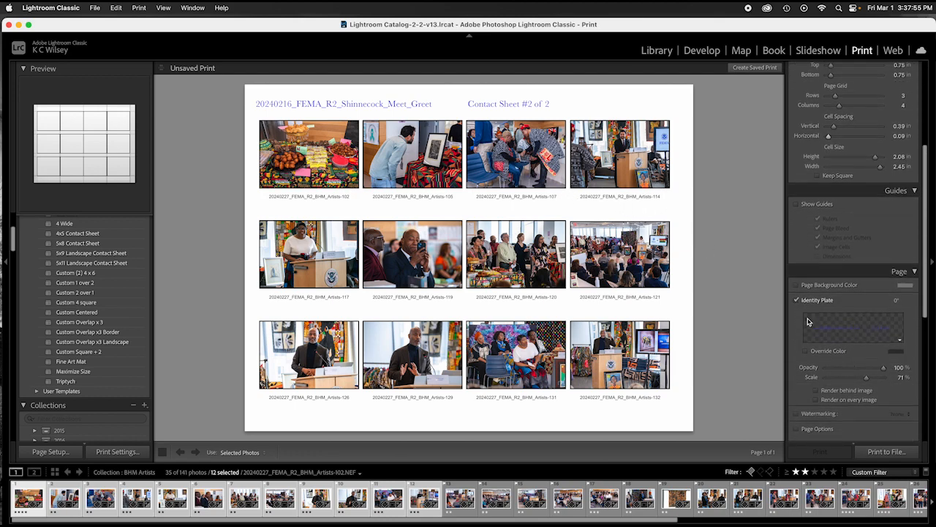
scroll(809, 322, down, 4)
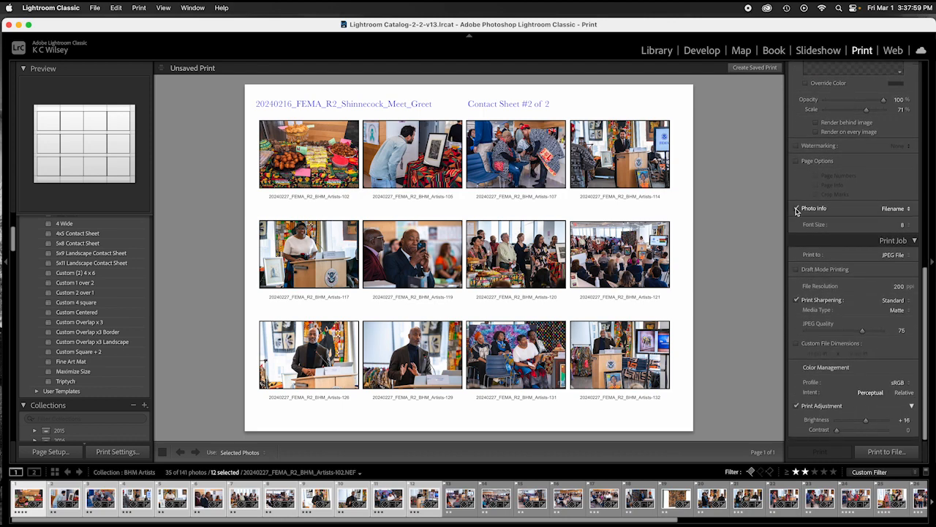
click(798, 209)
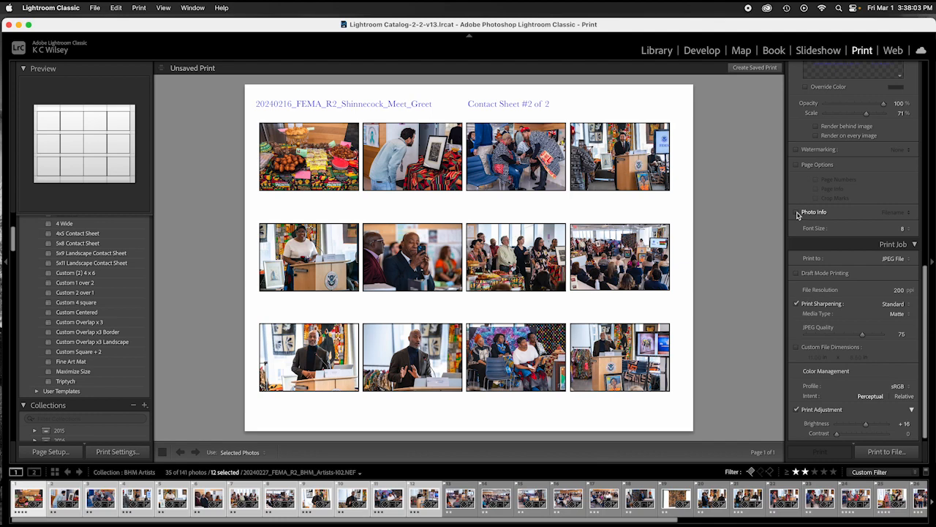
click(797, 212)
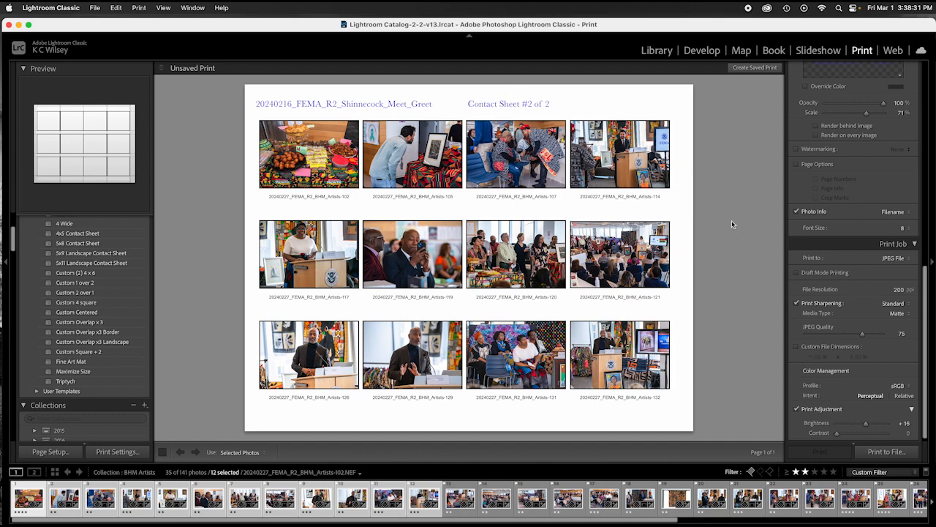
Step: Edit the identity plate header to read '20240227_FEMA_R2_BHM_Artists Contact Sheet #1 of 1'
double_click(371, 104)
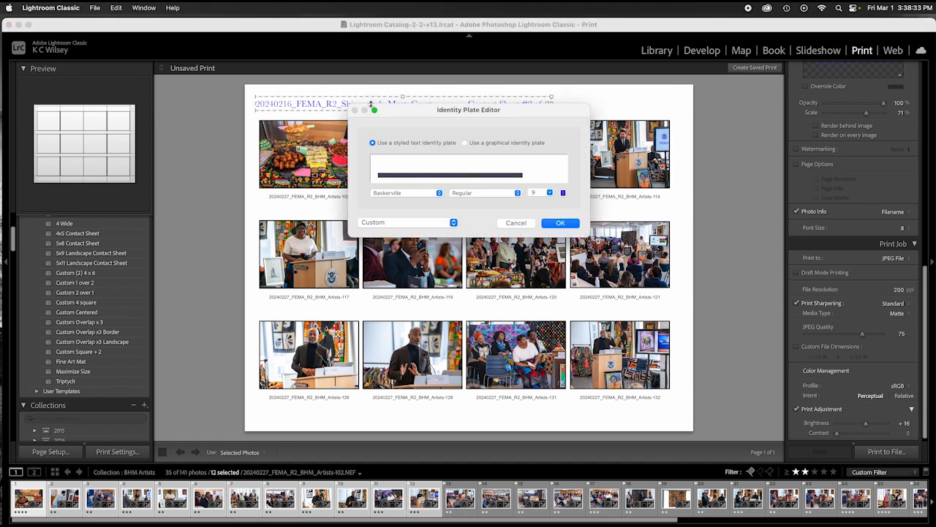
click(466, 175)
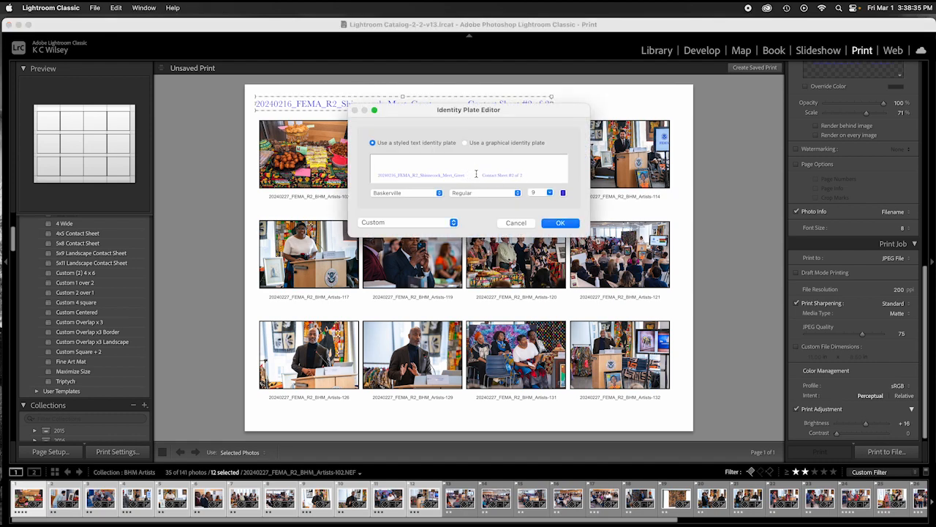
drag(474, 175, 391, 175)
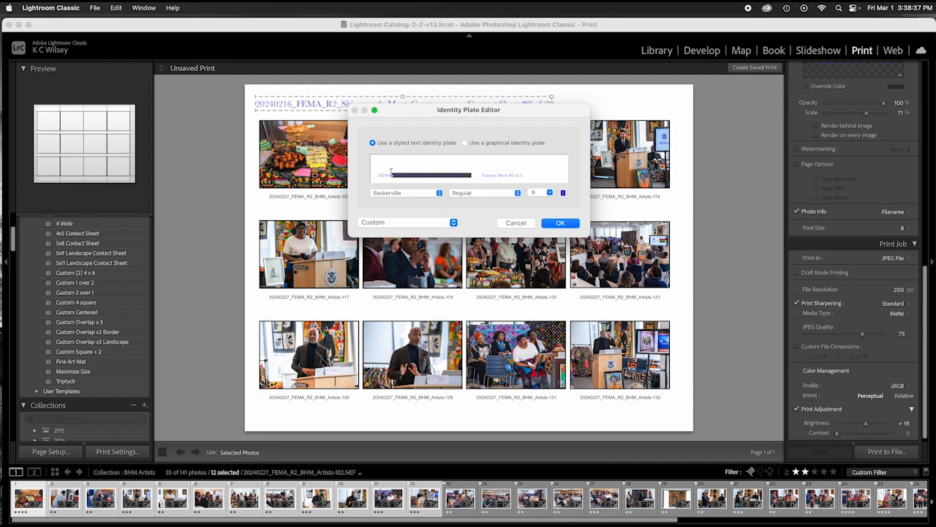
drag(475, 176, 374, 177)
click(375, 177)
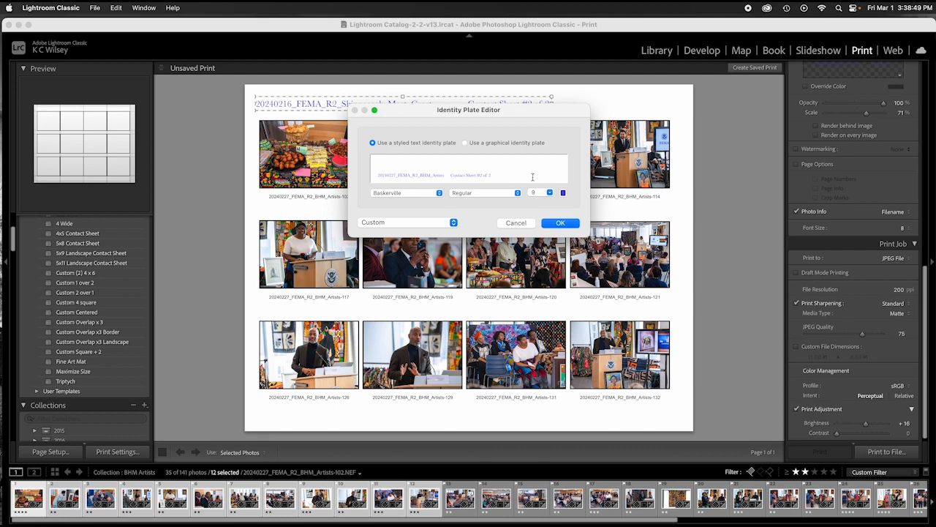
key(BackSpace)
text(1)
Step: Change the identity plate header font to Calibri and apply it with OK
click(439, 193)
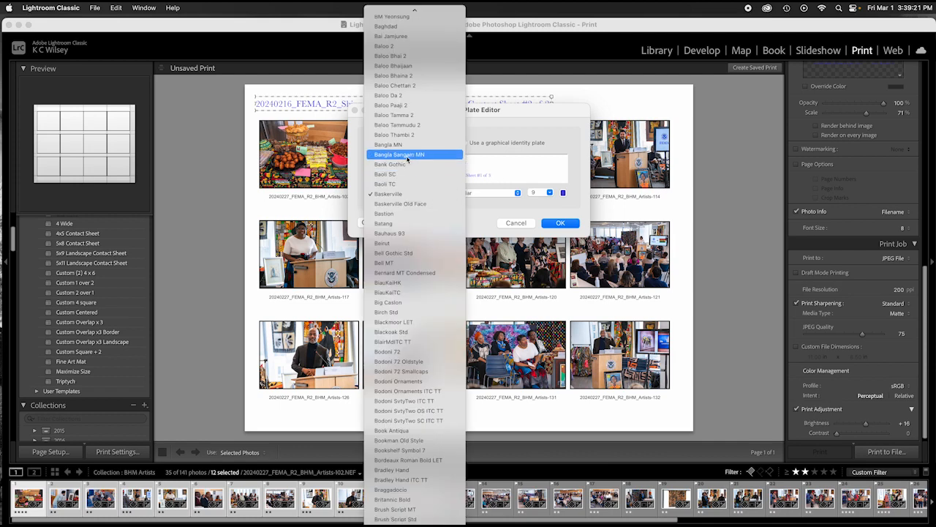
scroll(408, 158, up, 5)
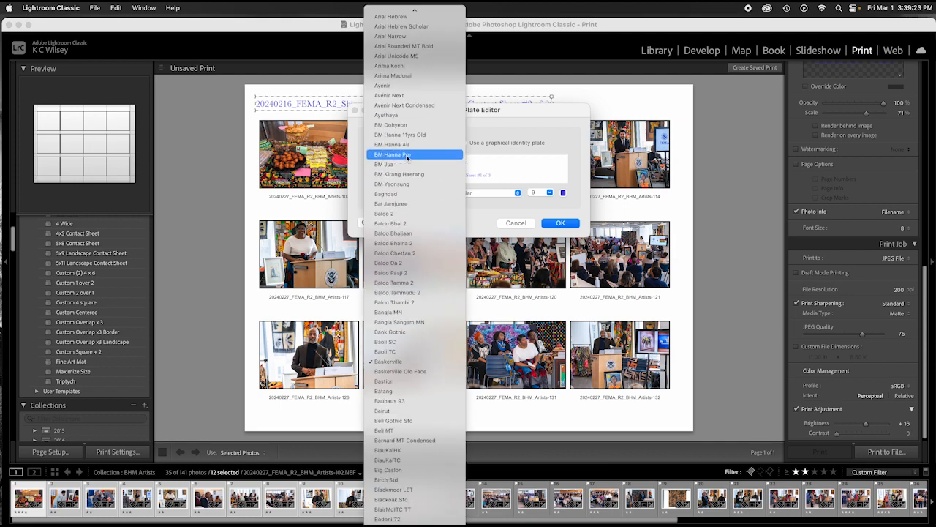
scroll(408, 157, down, 10)
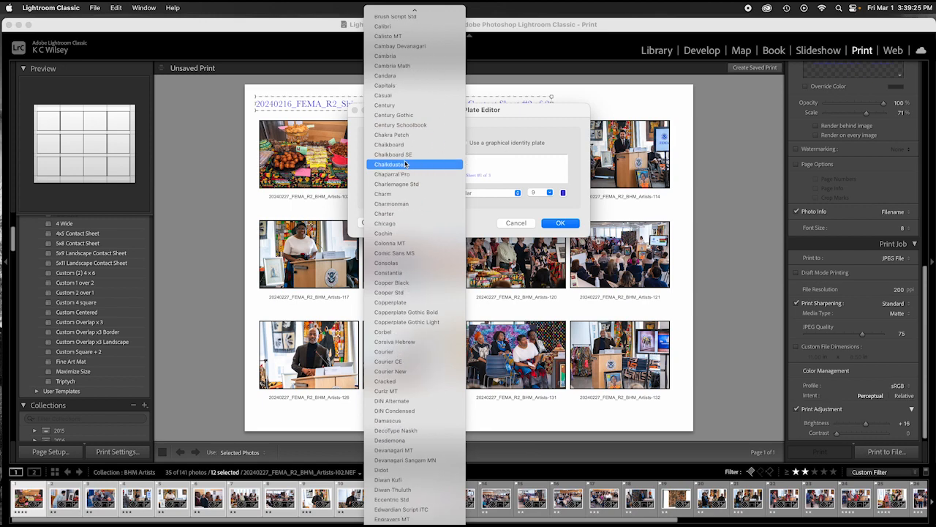
scroll(406, 164, up, 3)
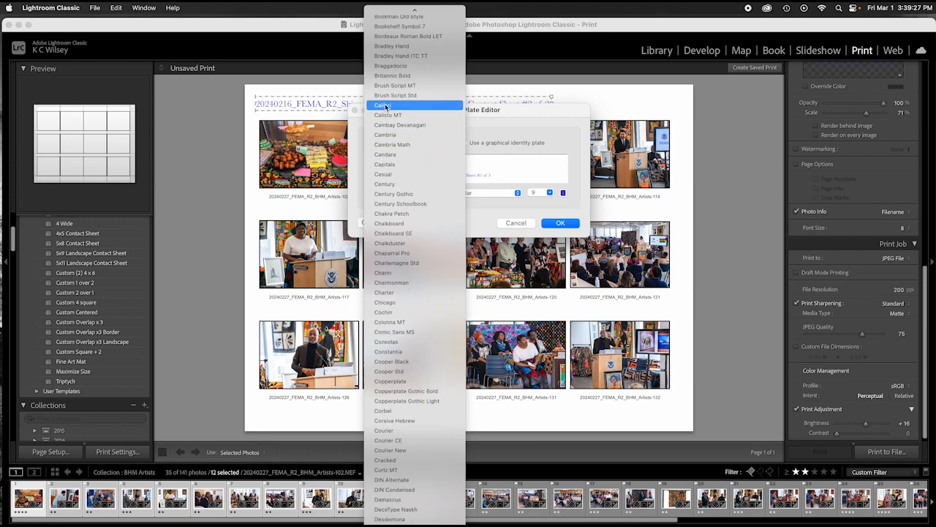
click(386, 107)
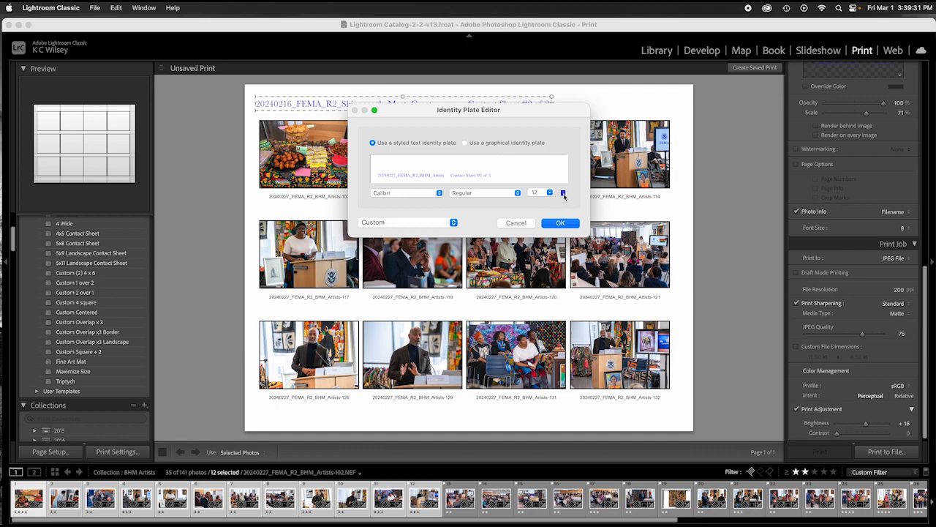
click(564, 193)
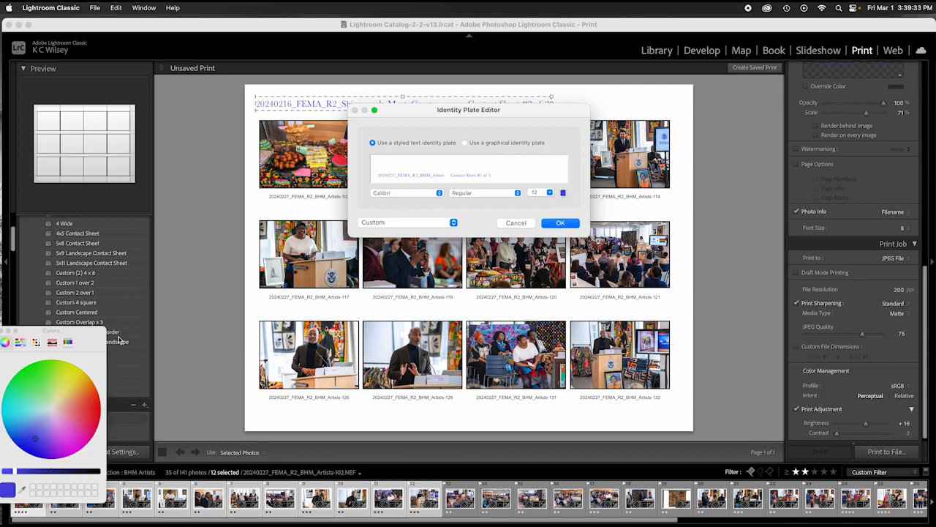
drag(95, 335, 713, 103)
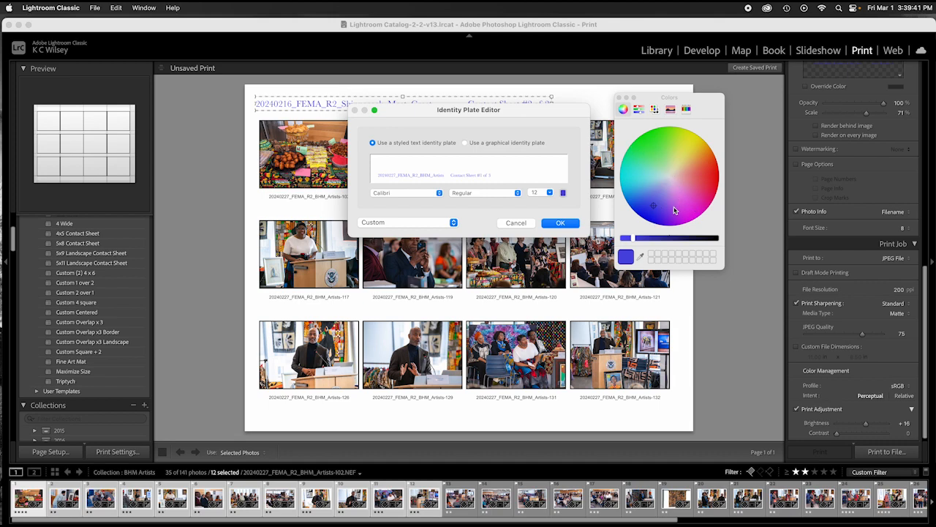
click(619, 98)
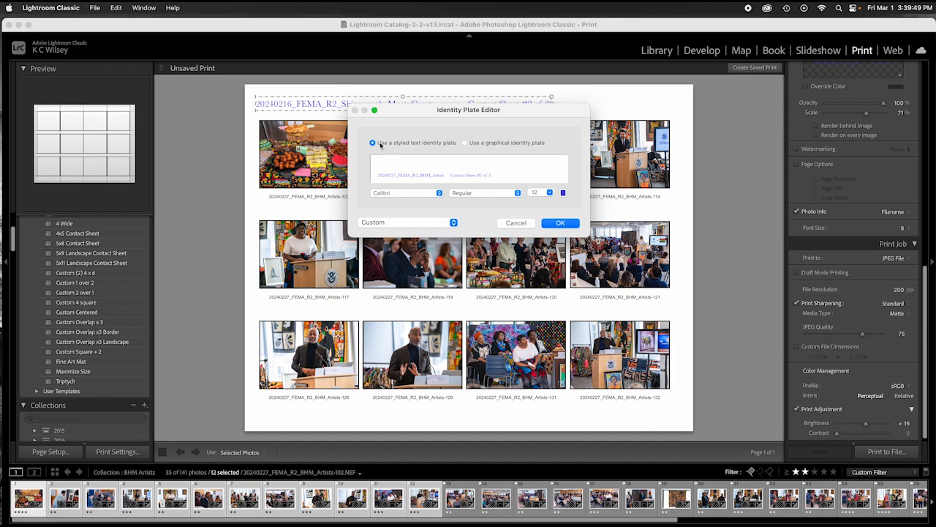
click(560, 223)
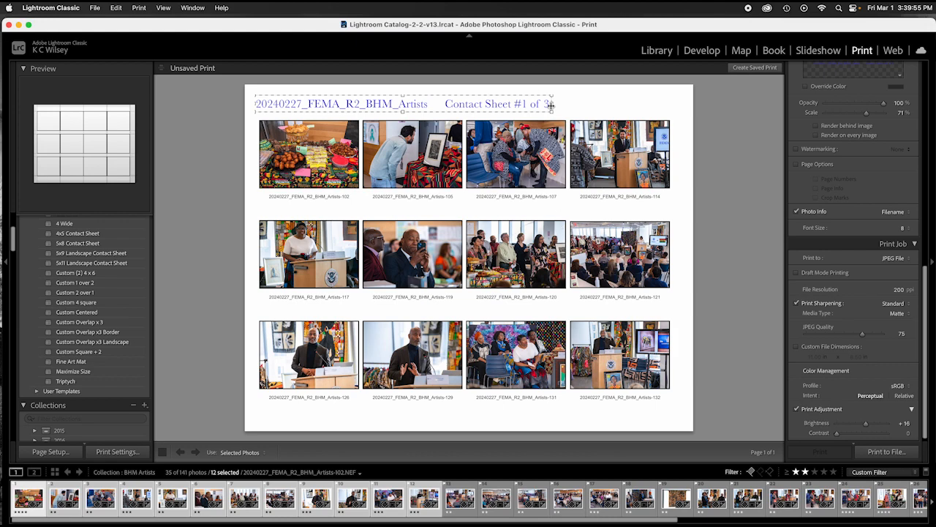
Step: Resize the header plate to 60% and move it to the top centre of the page
drag(553, 103, 506, 108)
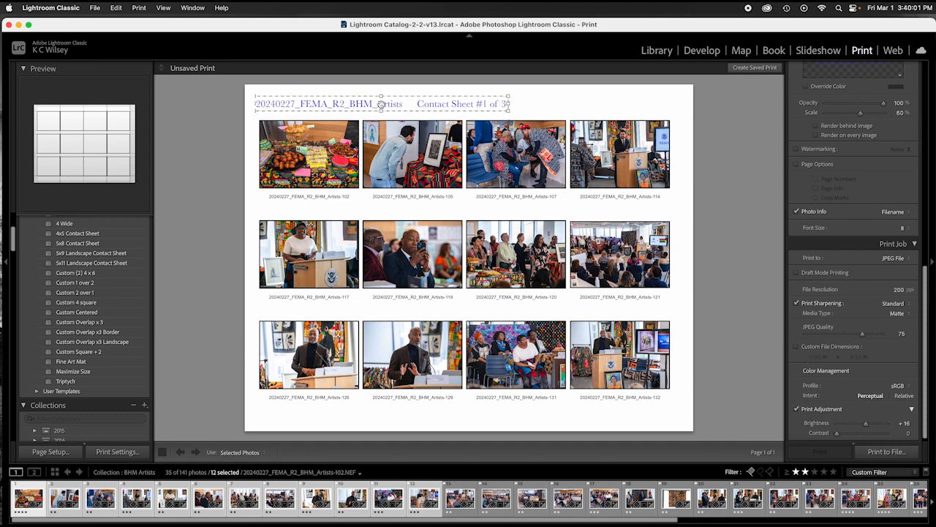
drag(381, 105, 437, 106)
click(621, 114)
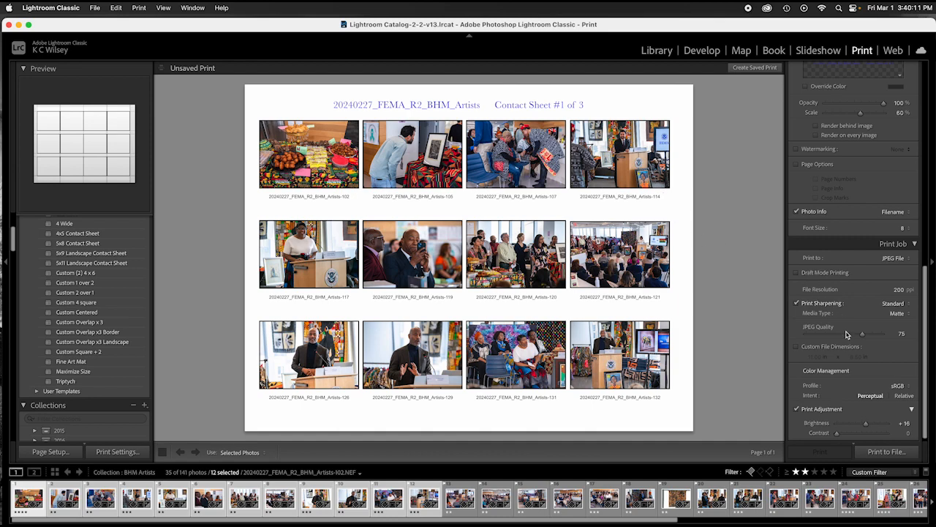
scroll(837, 358, down, 2)
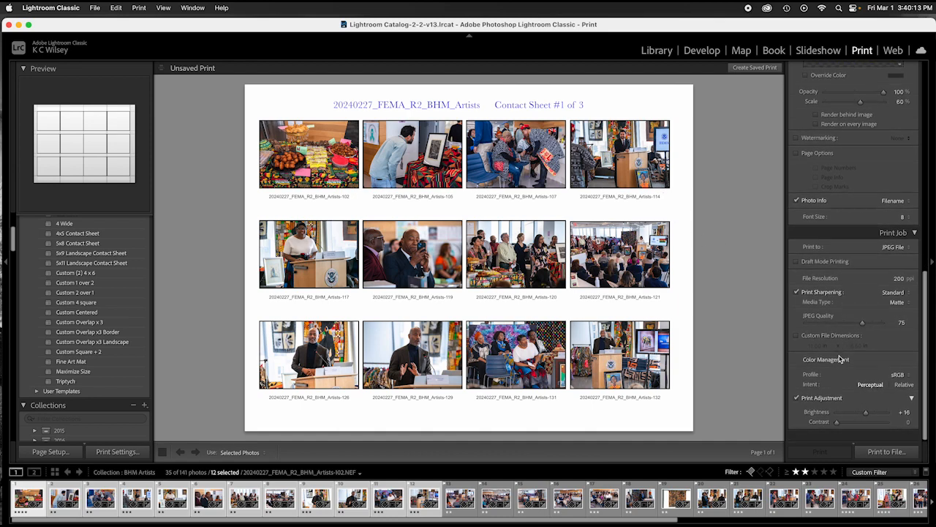
scroll(841, 358, up, 1)
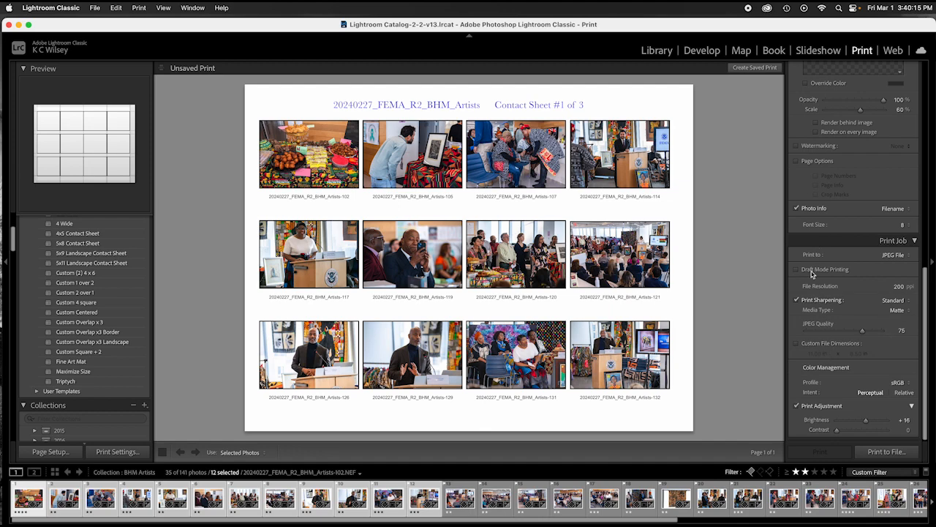
Step: Toggle the identity plate header off and back on in the Page panel
scroll(811, 273, up, 5)
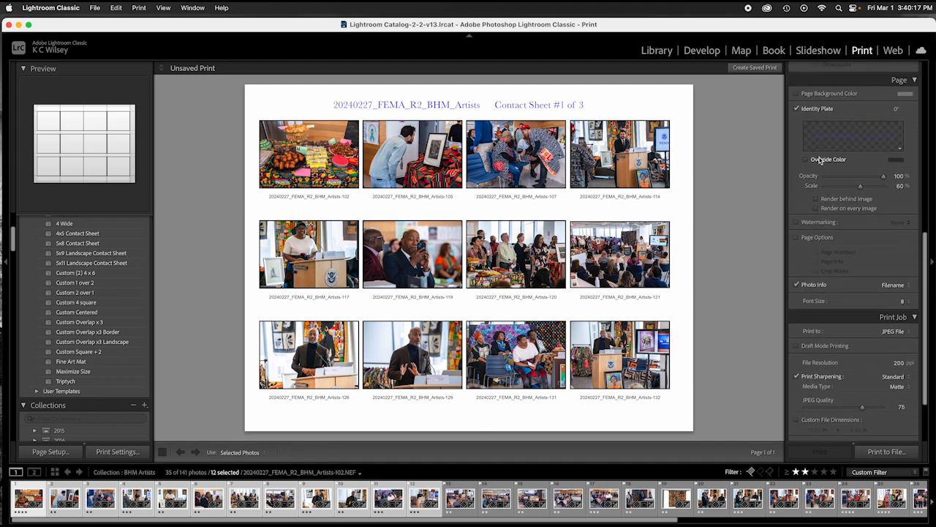
scroll(821, 160, up, 2)
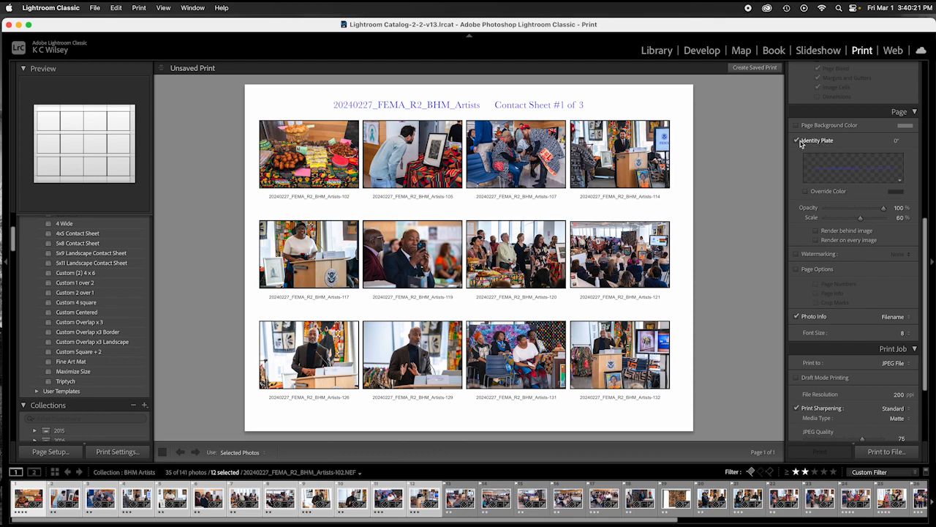
click(797, 141)
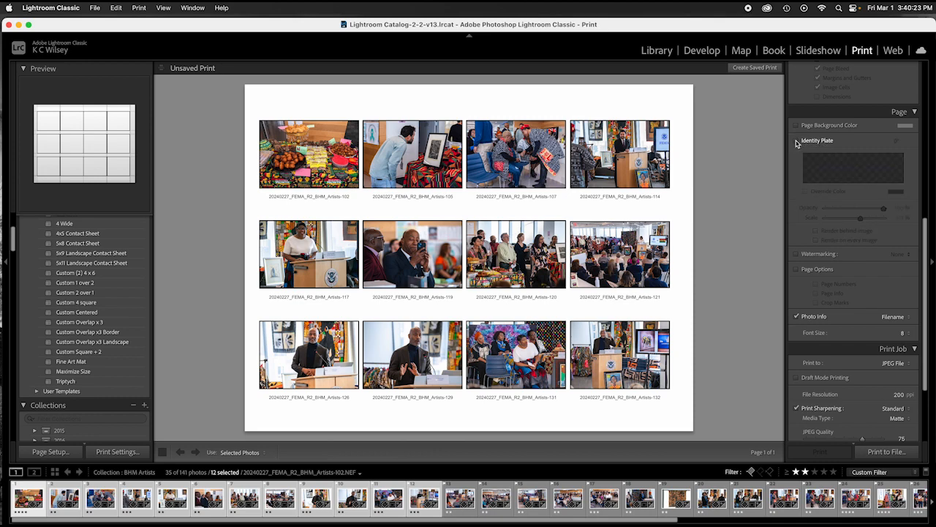
click(797, 142)
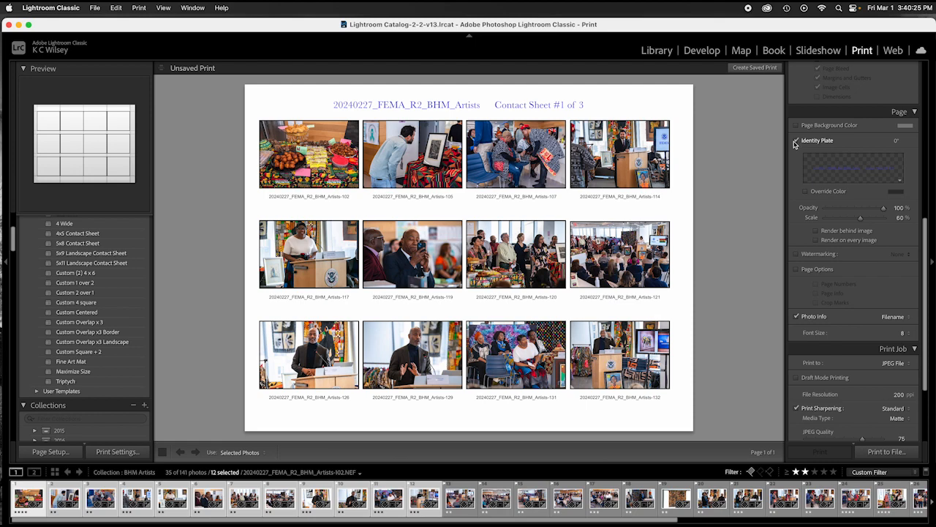
Step: Edit the header to read 20240227_FEMA_R2_BHM_Artists Contact Sheet #1 of 3 and adjust its opacity
double_click(527, 105)
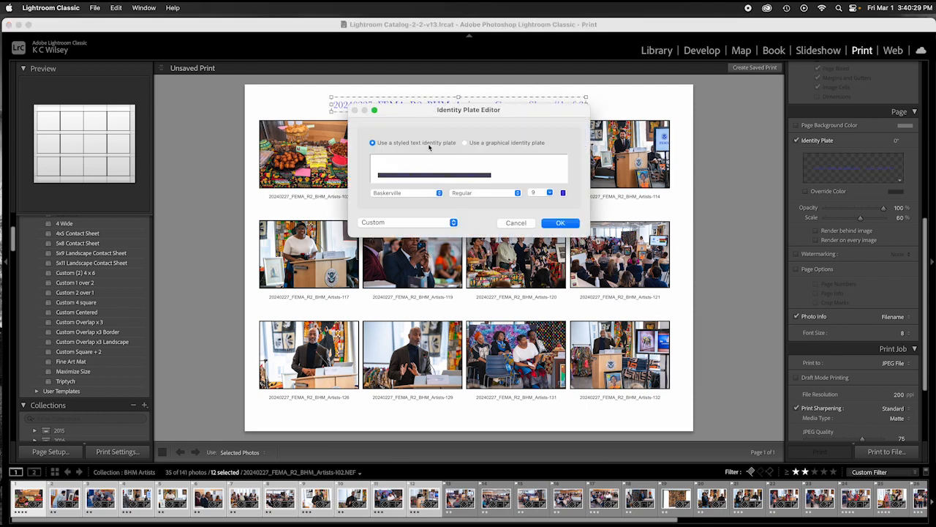
click(561, 224)
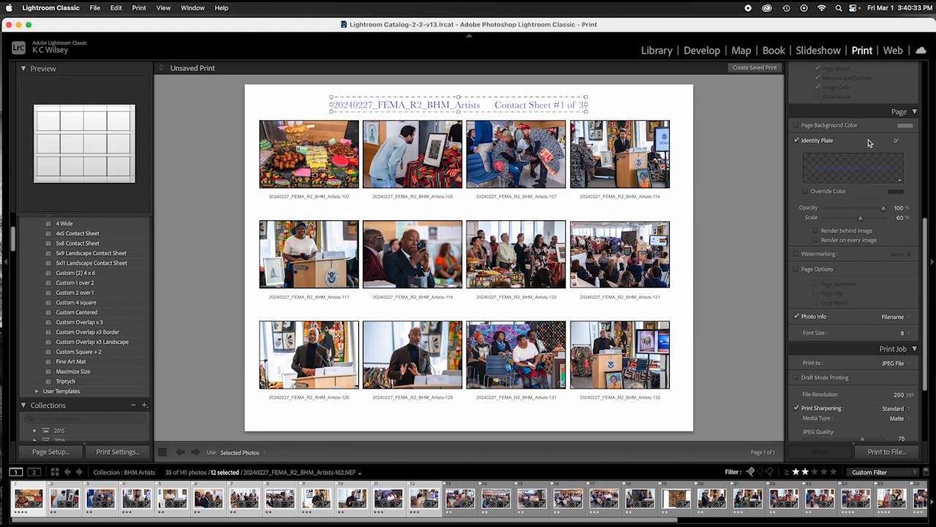
scroll(894, 225, up, 2)
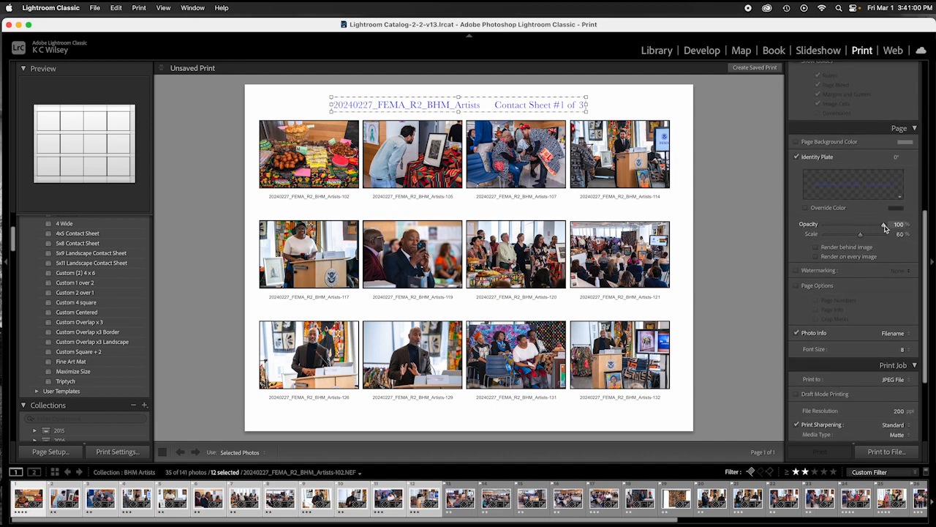
drag(884, 227, 860, 237)
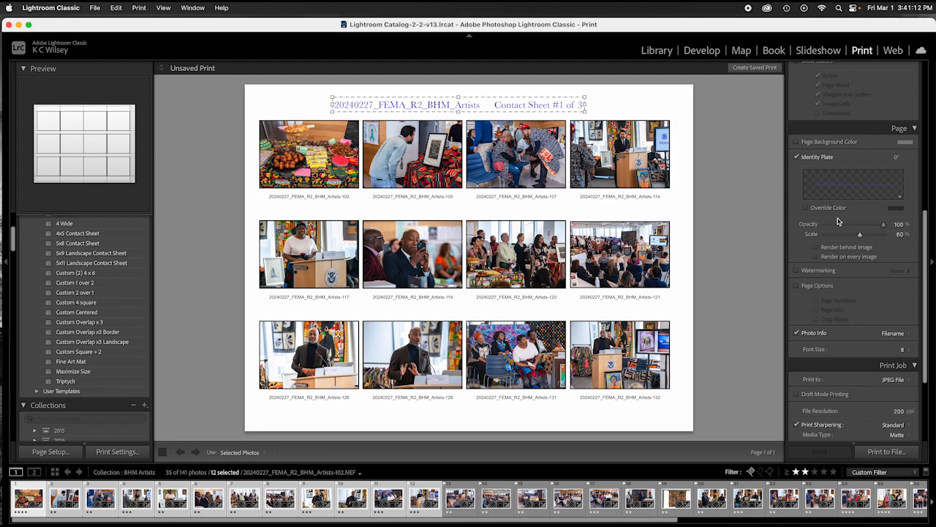
Step: Review the header text twice in the Identity Plate Editor, accept it, and deselect the plate
click(901, 200)
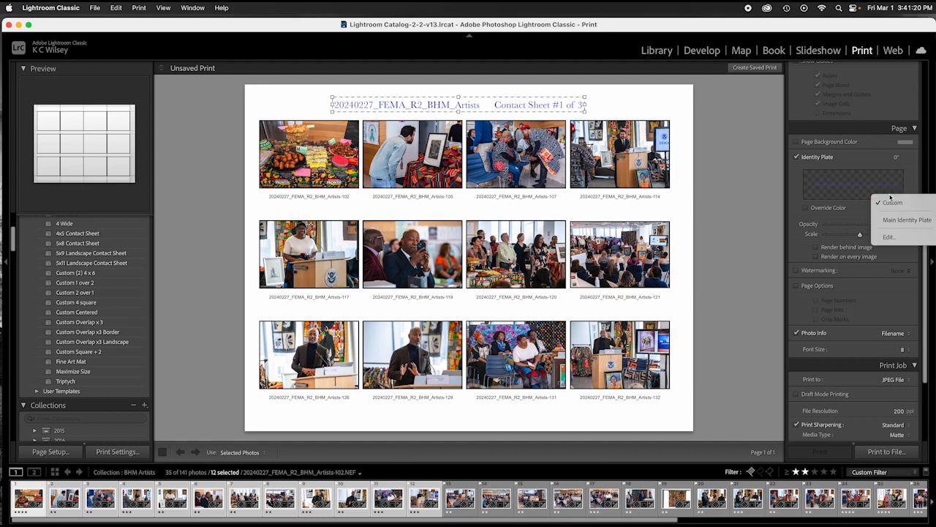
click(889, 238)
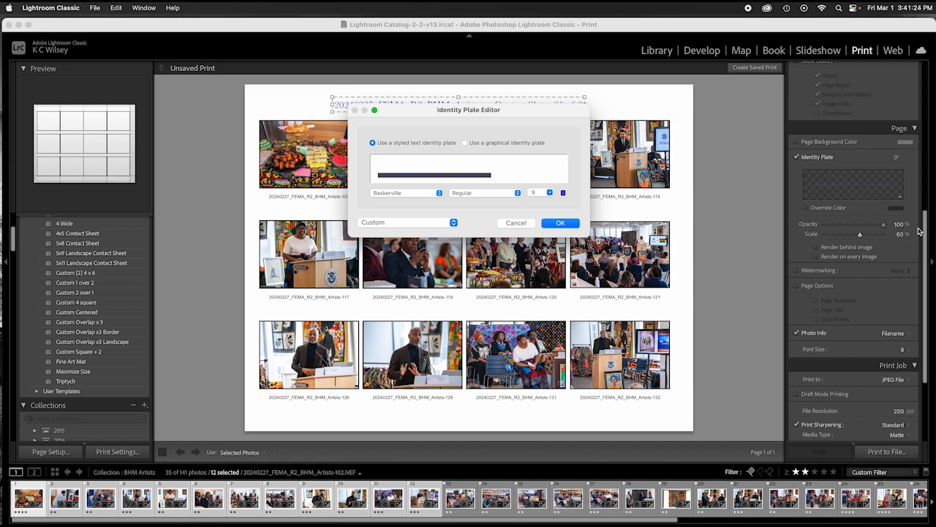
click(560, 223)
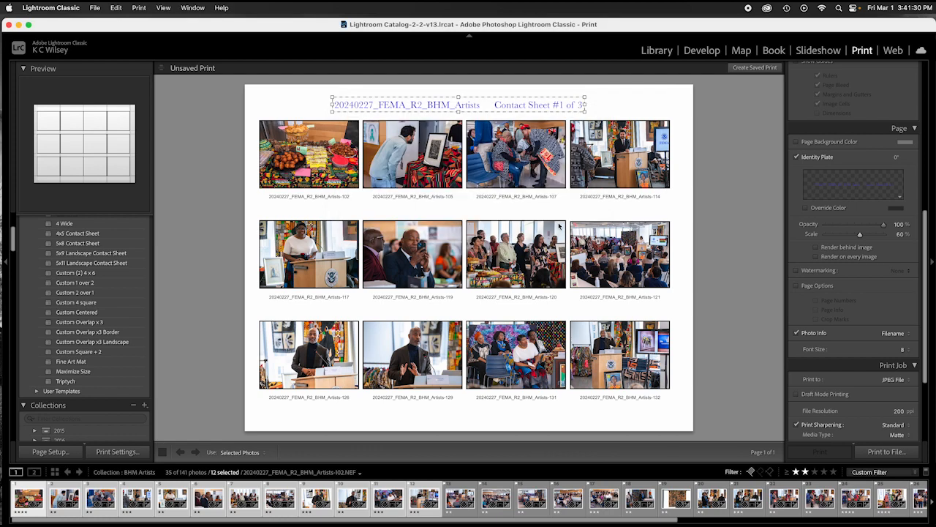
click(902, 200)
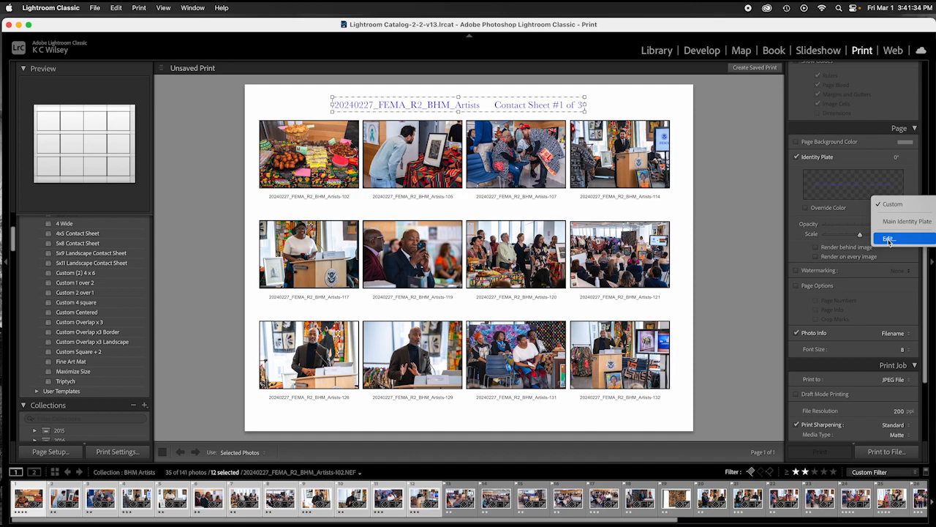
click(543, 106)
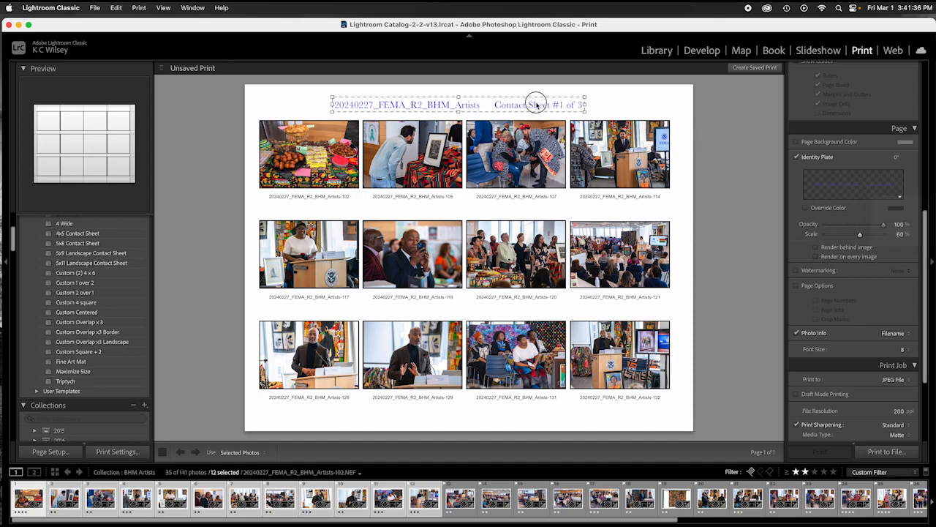
double_click(540, 104)
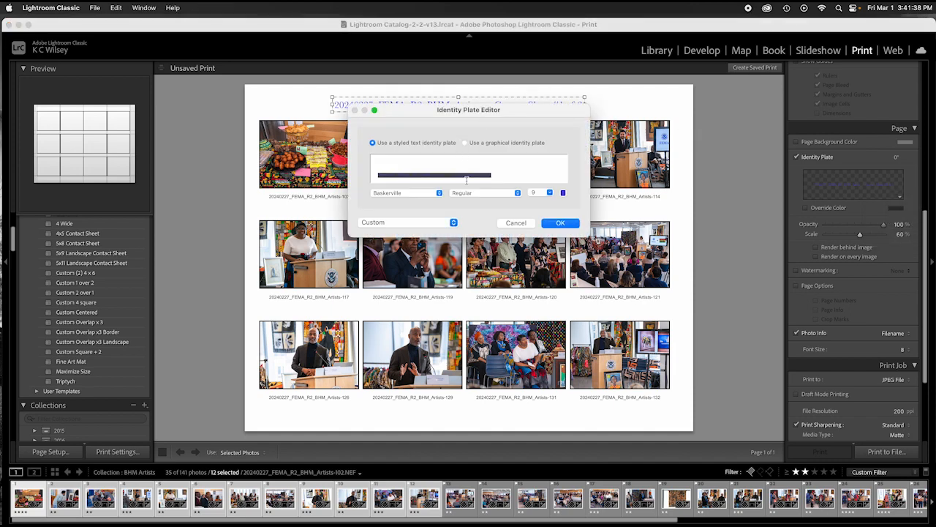
click(561, 223)
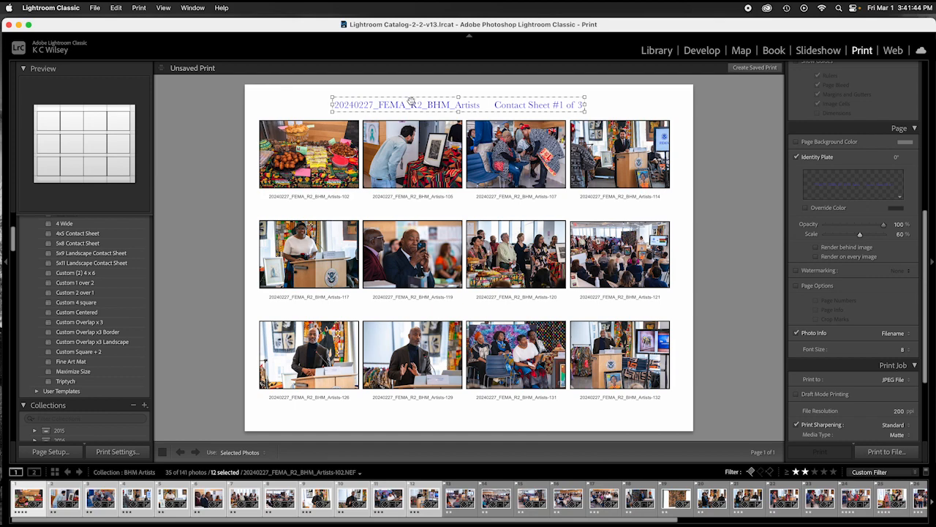
click(685, 104)
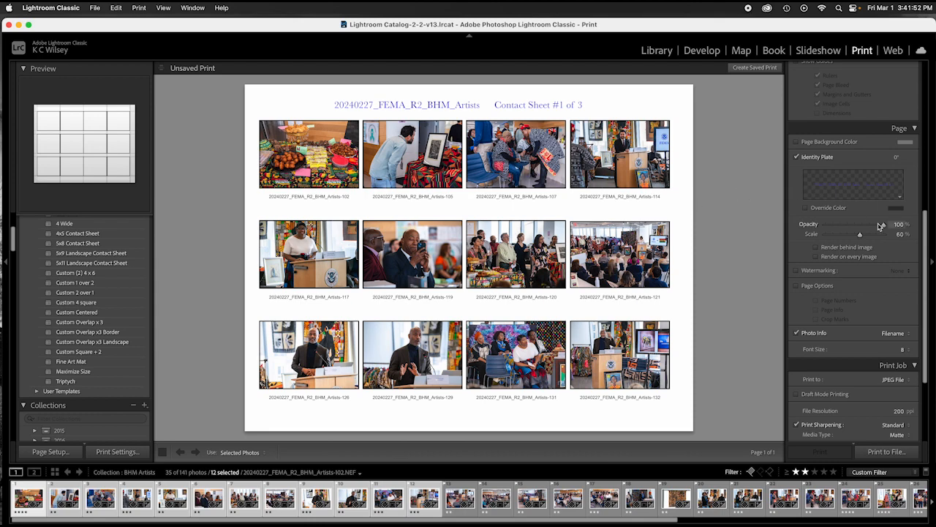
scroll(865, 286, down, 5)
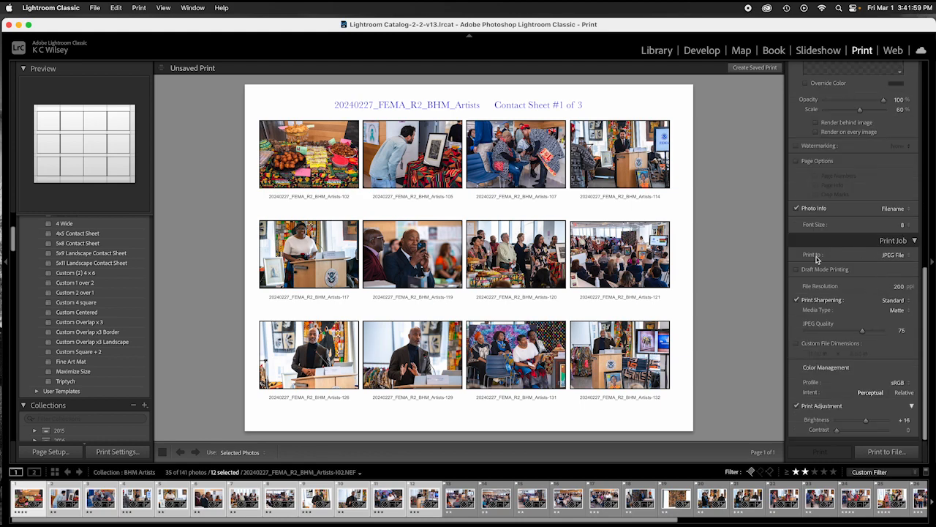
Step: Set the Print Job output to JPEG File
click(911, 256)
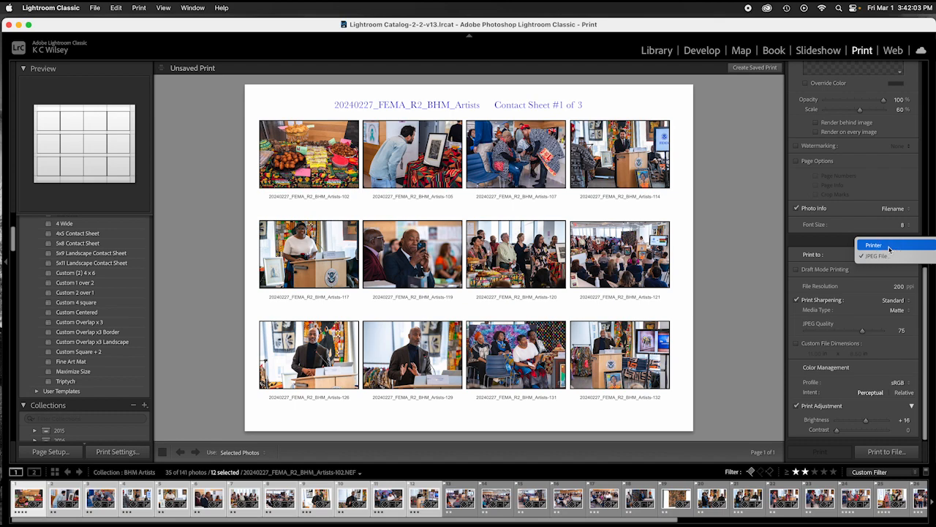
click(888, 249)
click(911, 286)
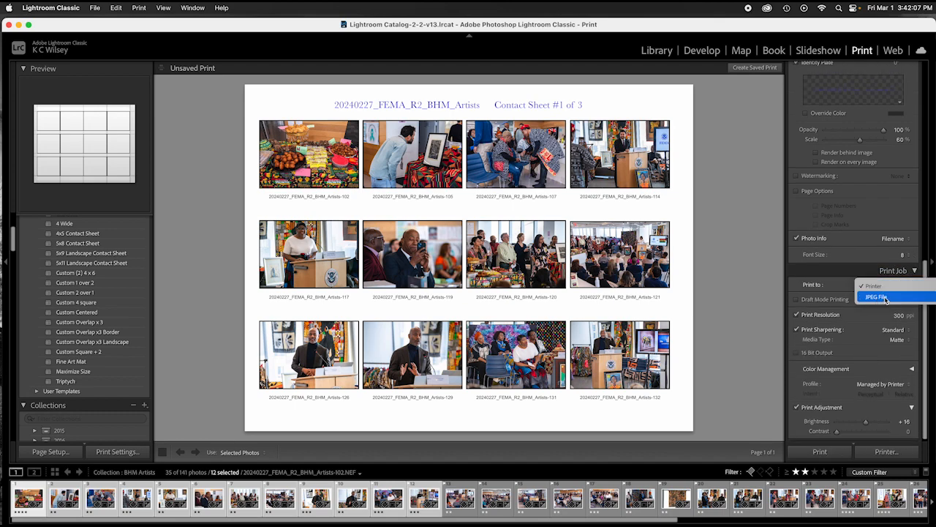
click(886, 297)
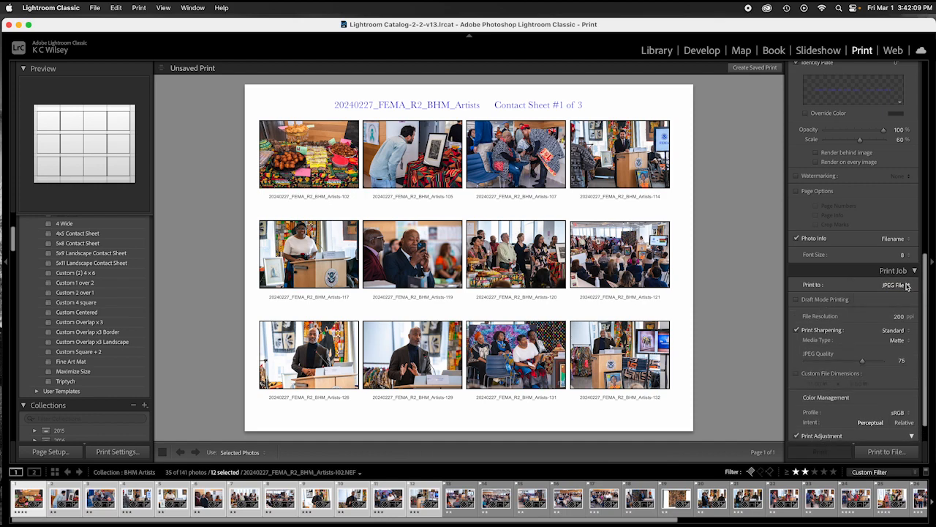
Step: Set the file resolution to 300 ppi and JPEG quality to 100
scroll(896, 288, down, 3)
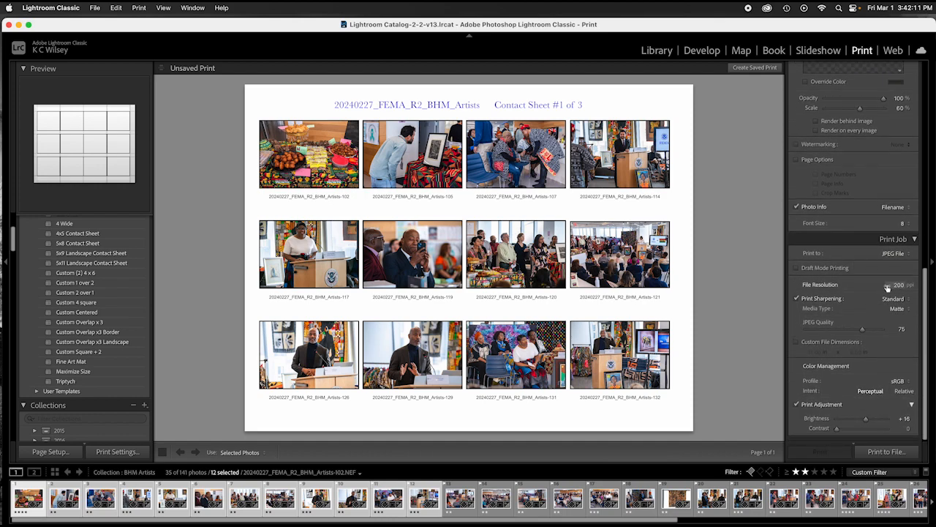
click(897, 284)
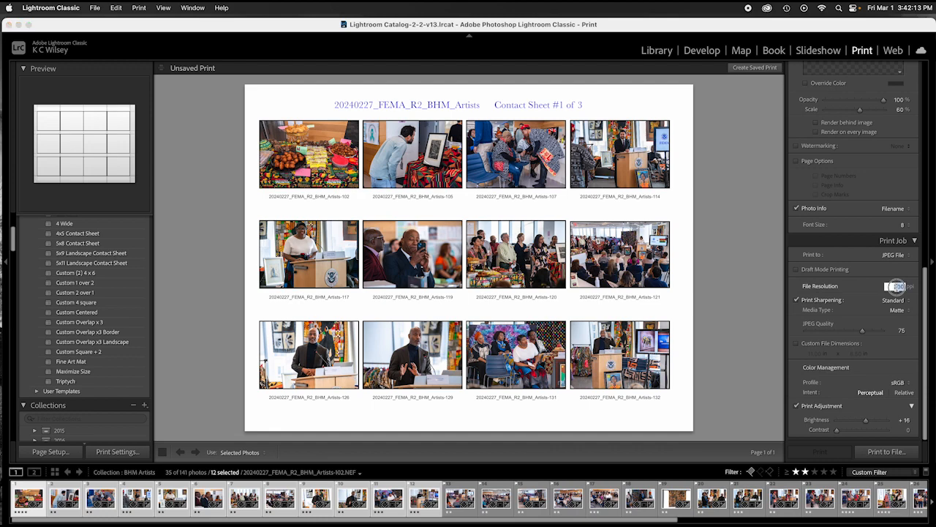
text(3)
drag(864, 333, 893, 331)
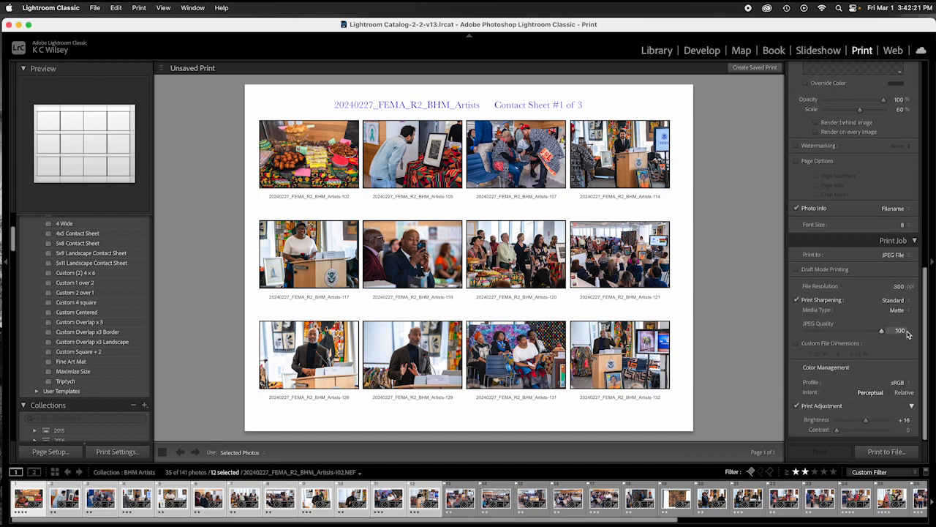
scroll(903, 324, up, 1)
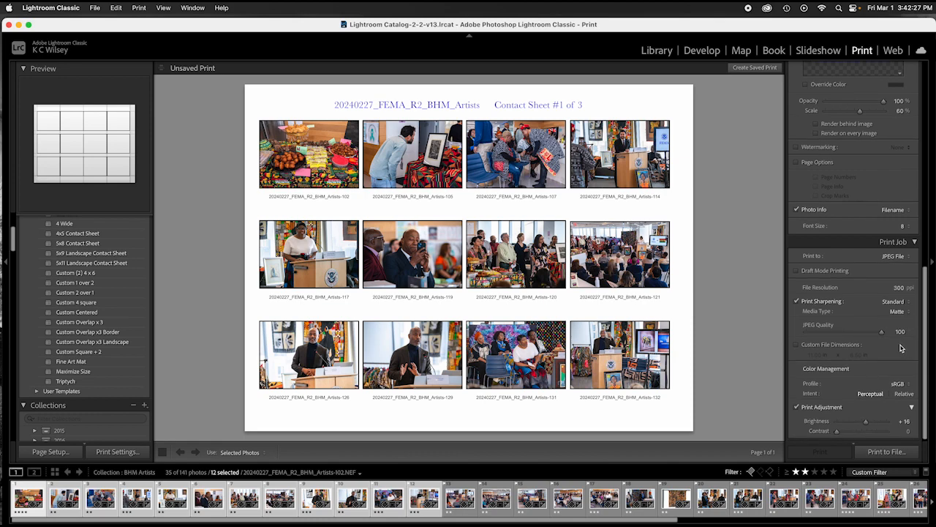
scroll(897, 348, down, 1)
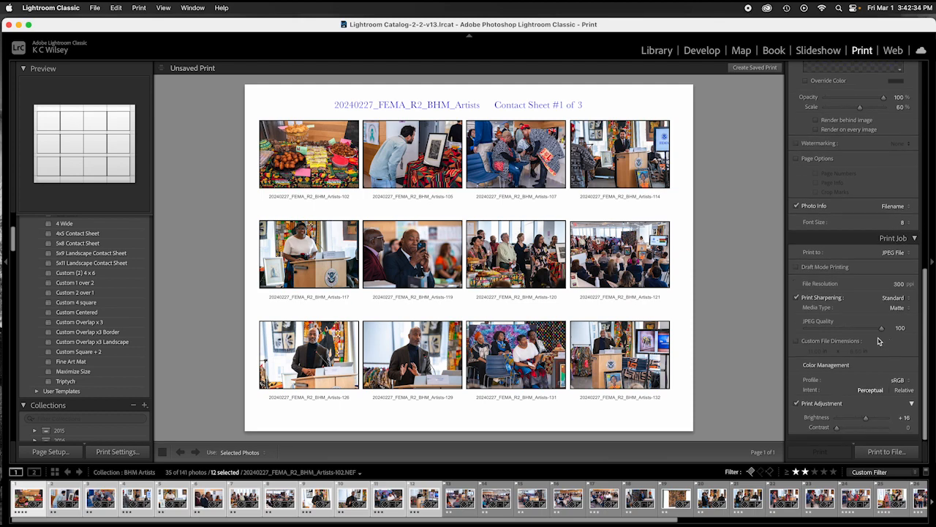
scroll(879, 343, up, 1)
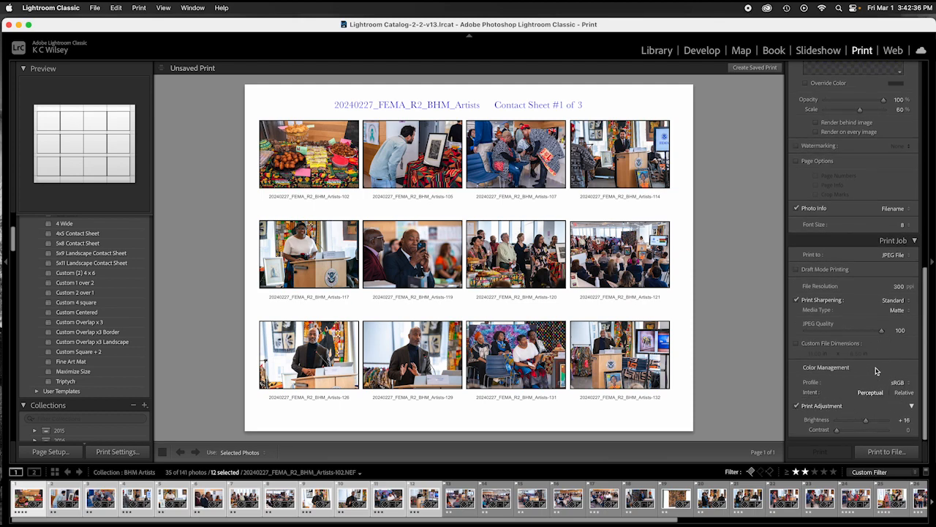
scroll(888, 256, up, 2)
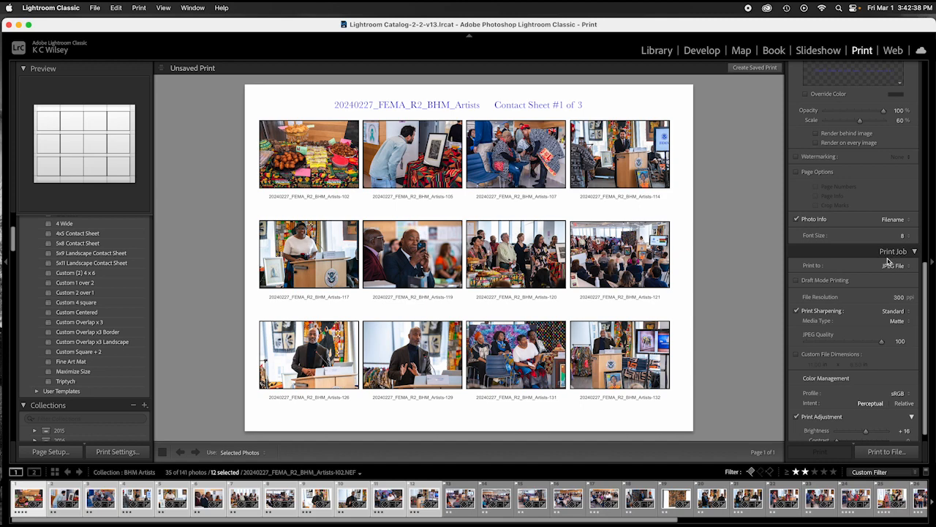
scroll(888, 261, down, 2)
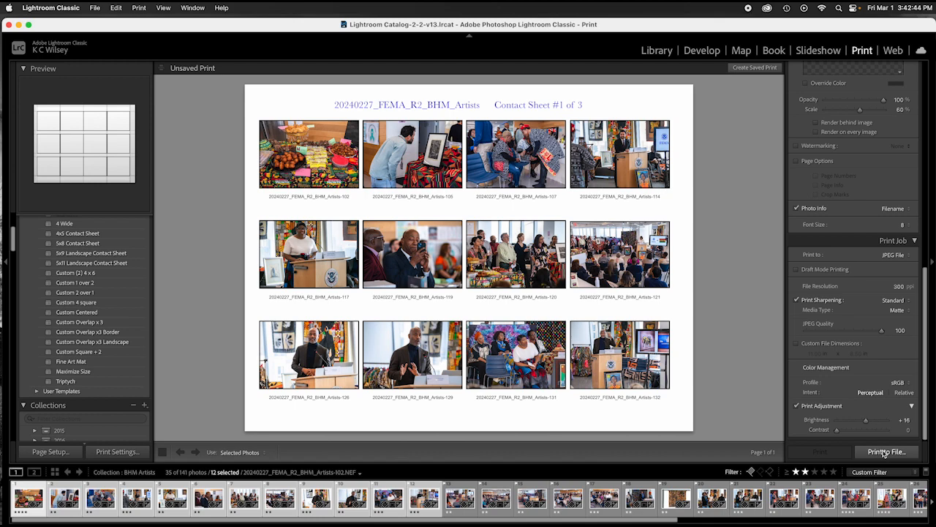
Step: Start Print to File, name it 'contact #1 of 3', and open the WD FEMA2019 drive's ALL MY FOLDERS
click(885, 453)
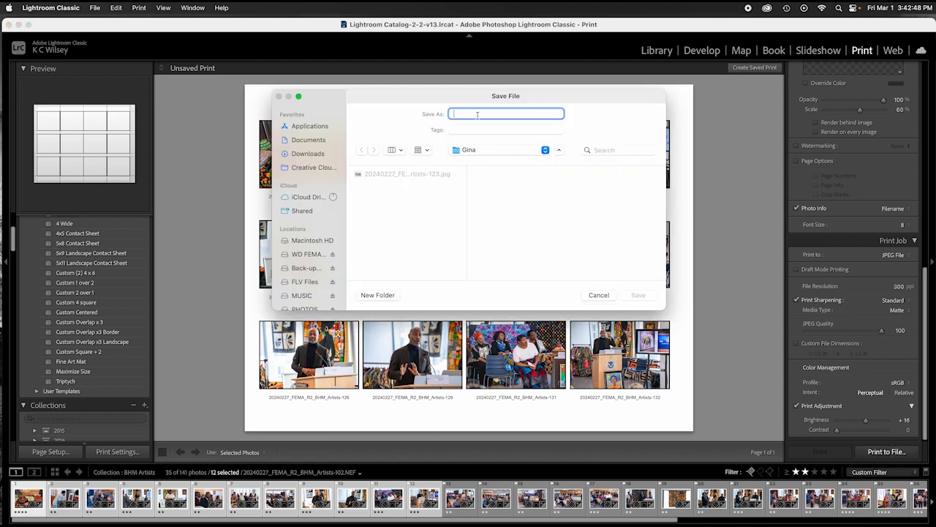
text(contact #1 of 3)
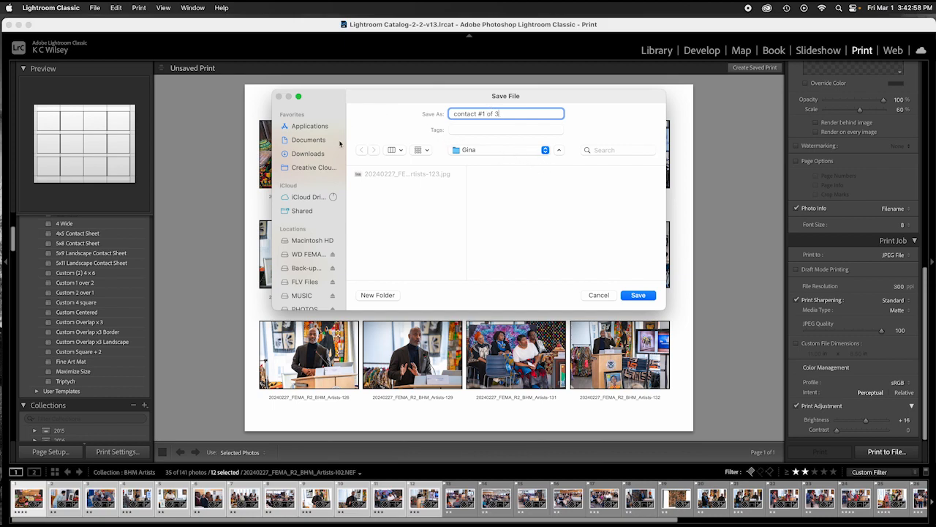
scroll(307, 190, down, 3)
click(305, 181)
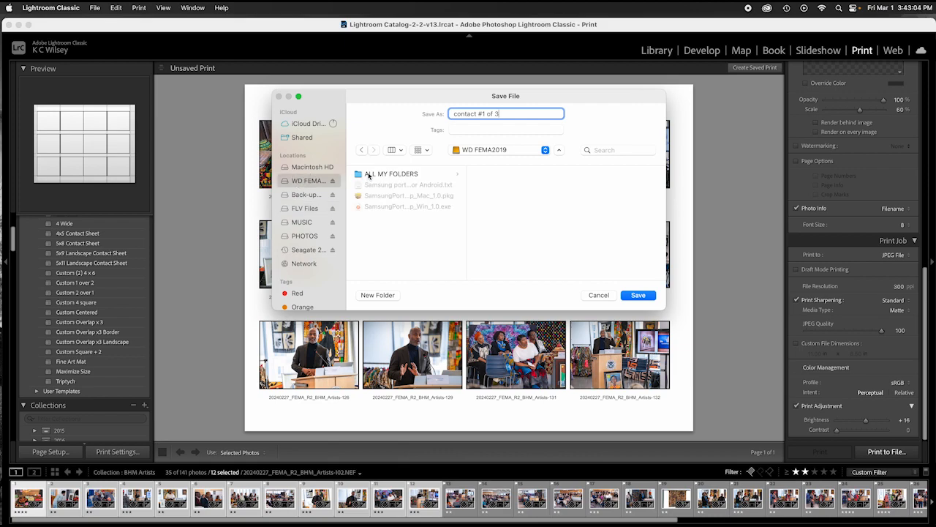
click(390, 174)
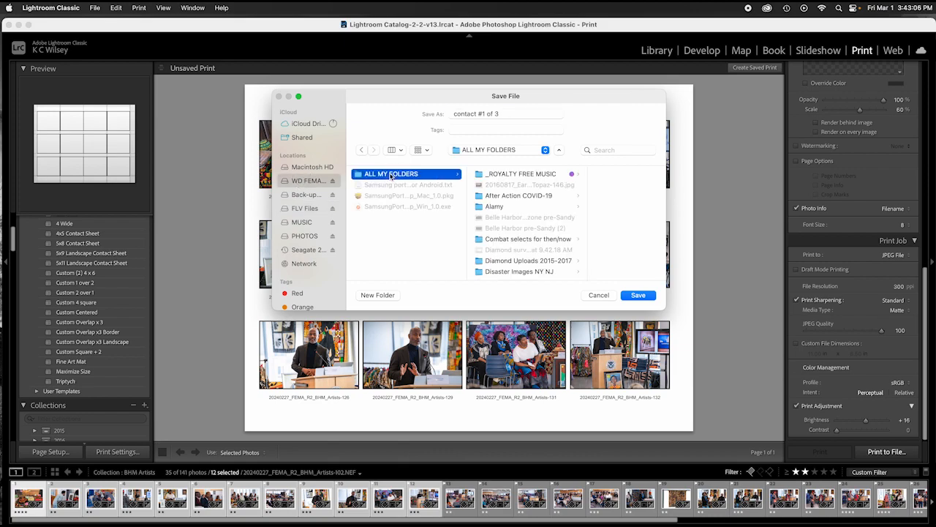
scroll(526, 237, down, 5)
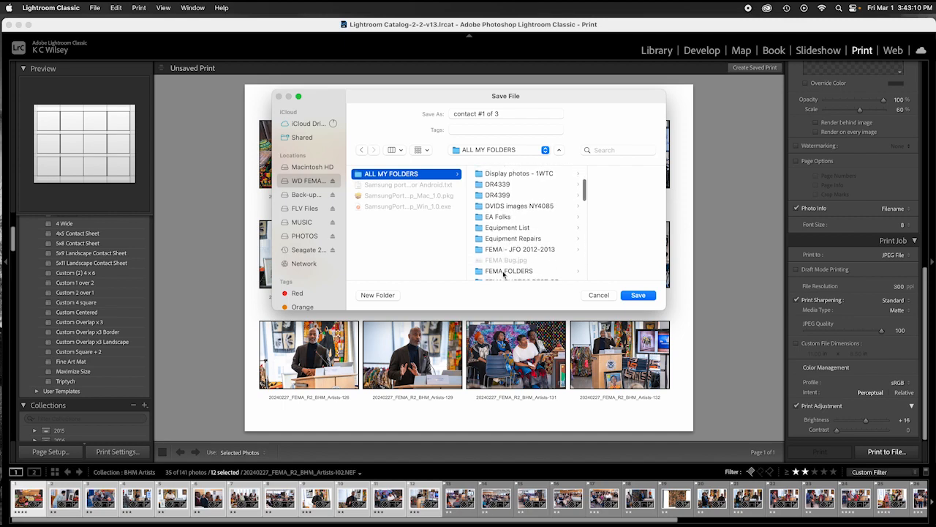
Step: Browse through FEMA FOLDERS, COMMON DRIVE, 2024 Uploads, BHM Artists into Contact Sheets and save
click(504, 276)
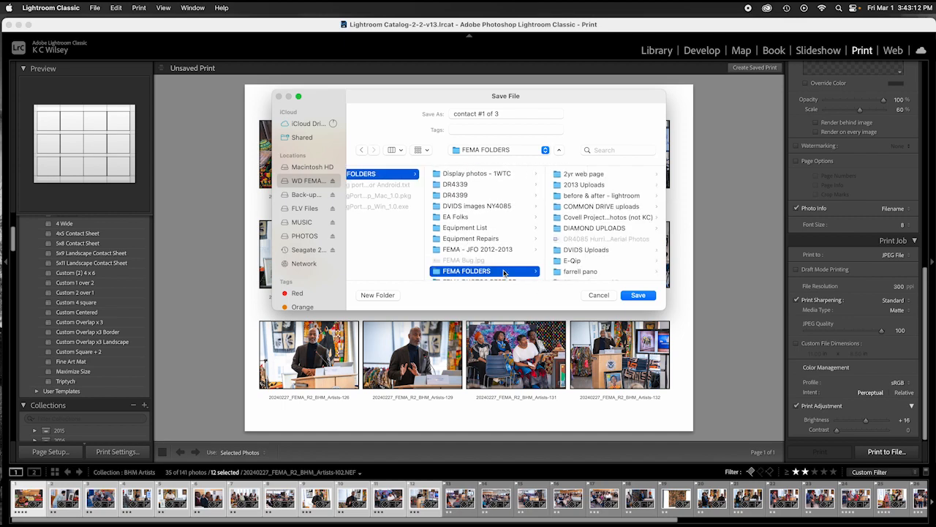
click(594, 208)
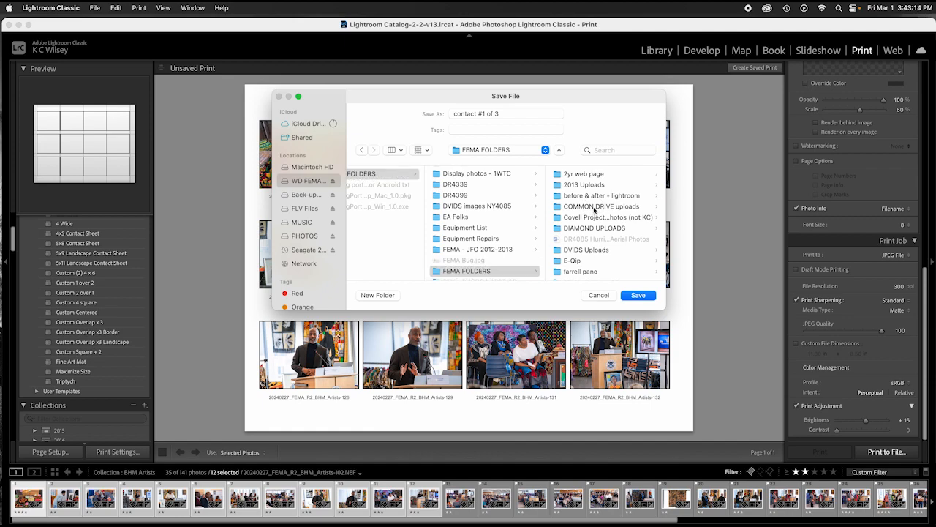
click(594, 218)
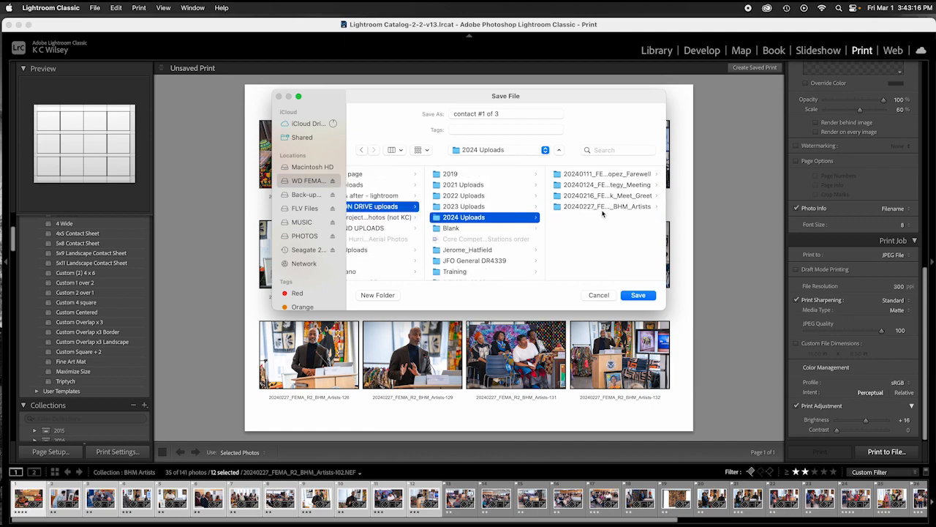
click(607, 207)
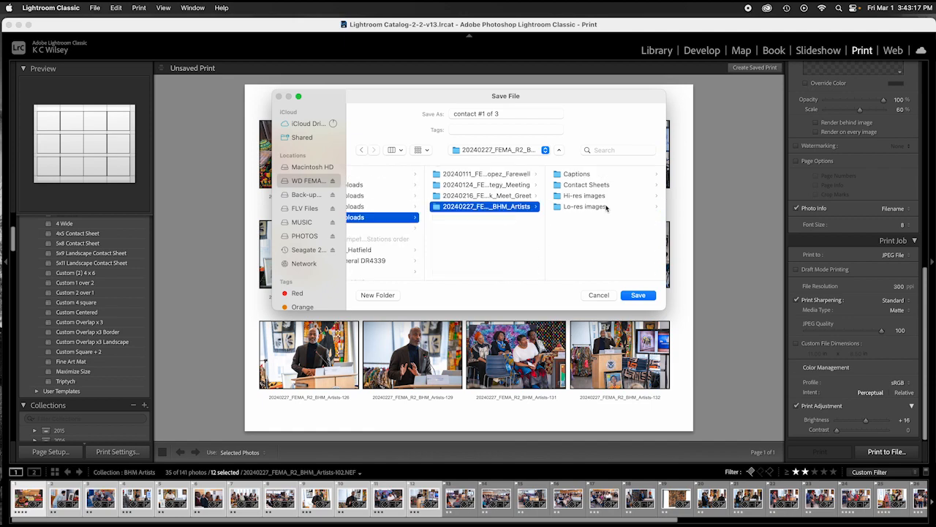
click(573, 185)
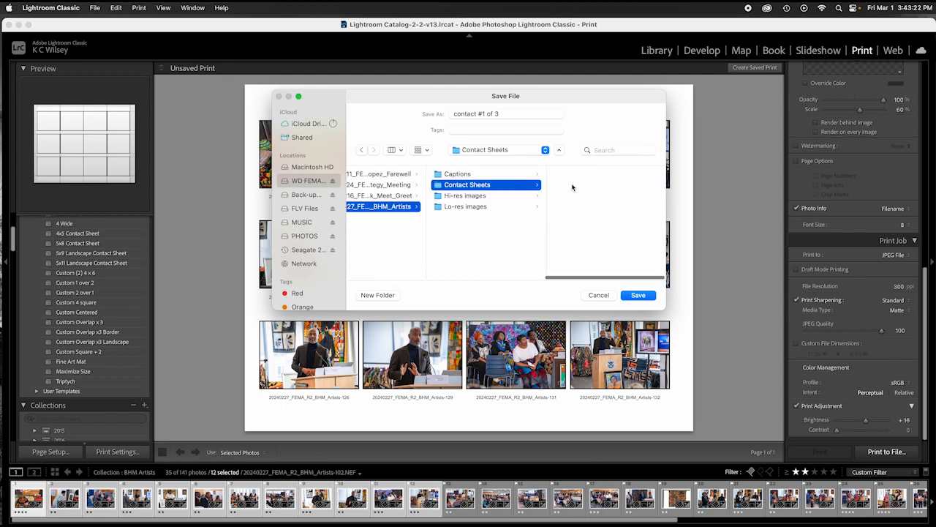
click(642, 297)
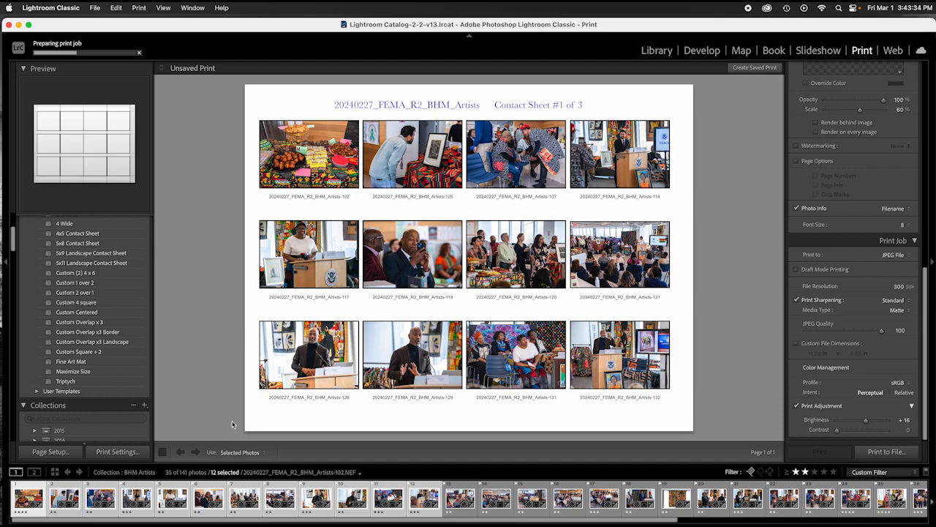
mouse_move(252, 512)
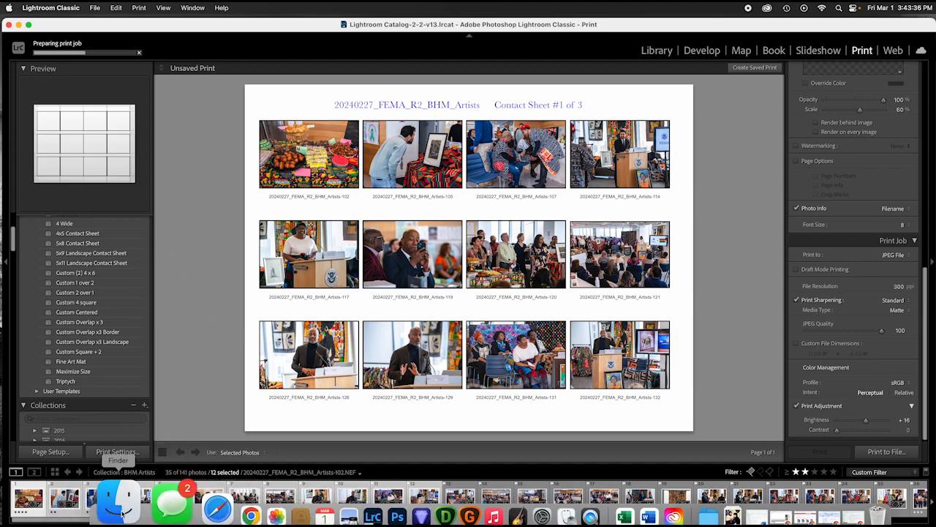
click(121, 514)
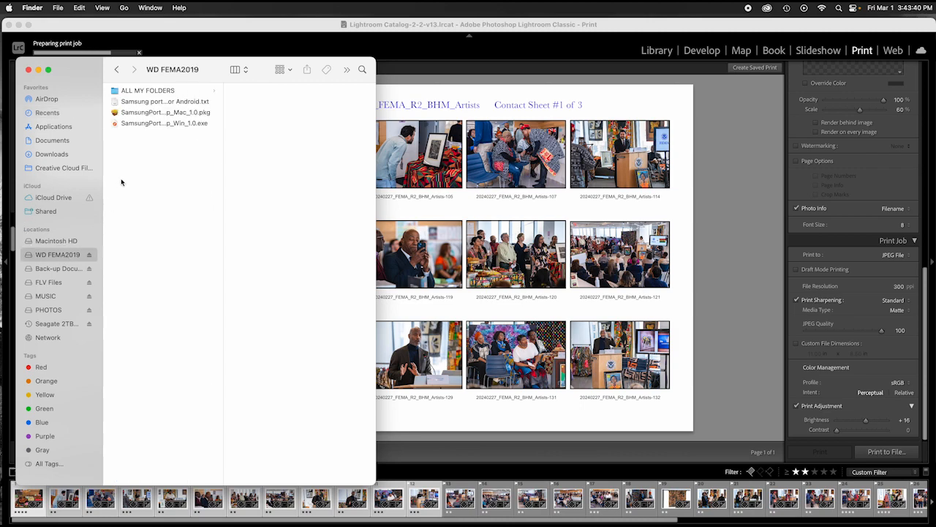
click(160, 91)
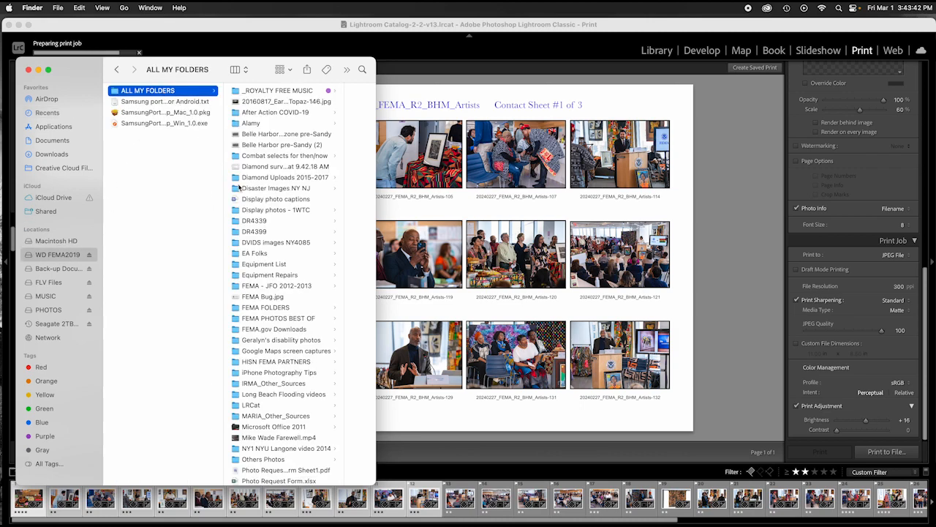
click(276, 307)
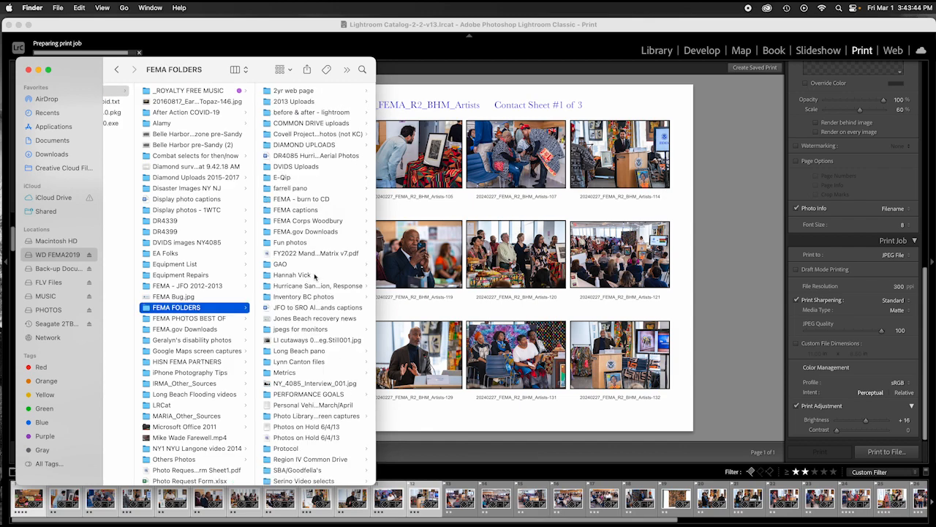
click(319, 124)
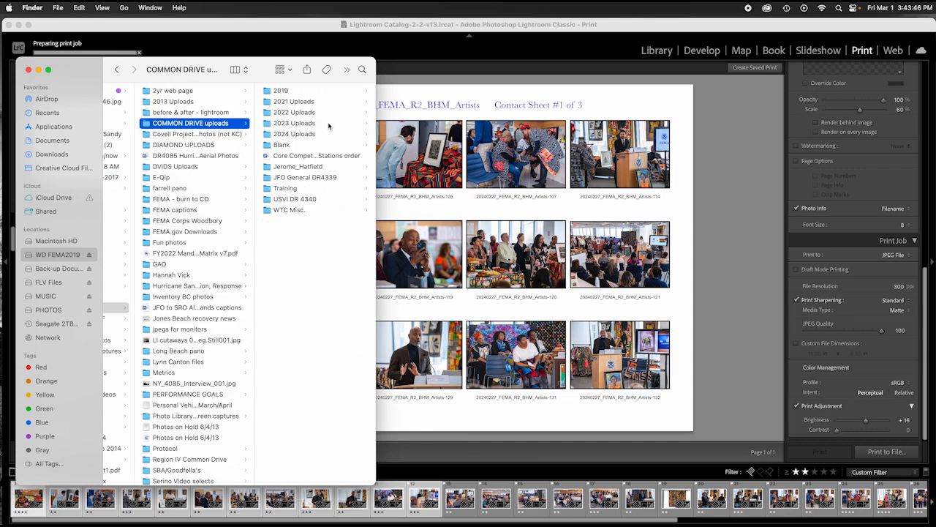
click(312, 135)
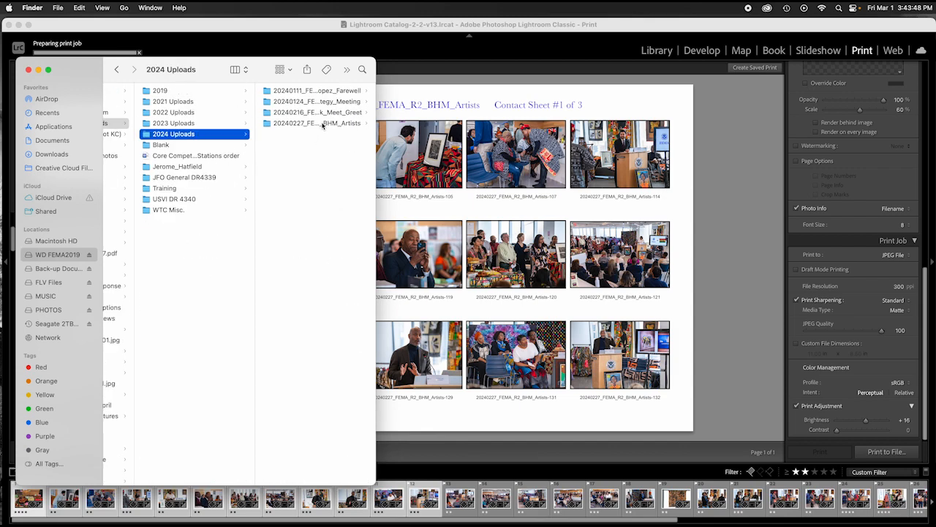
click(323, 125)
click(298, 102)
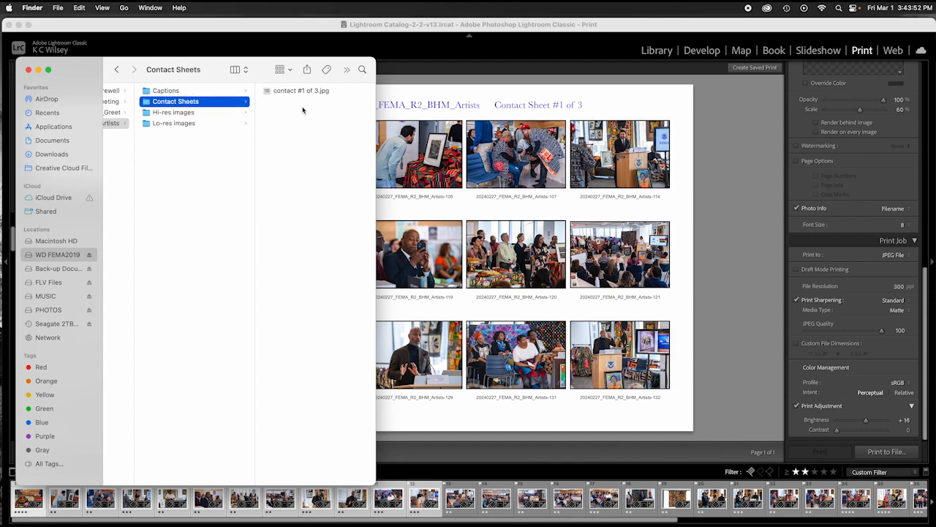
click(296, 91)
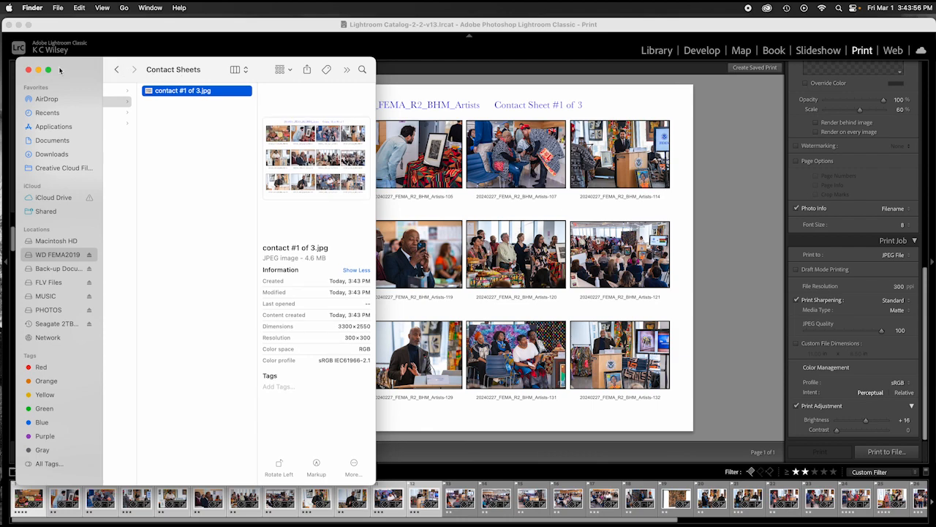
click(28, 70)
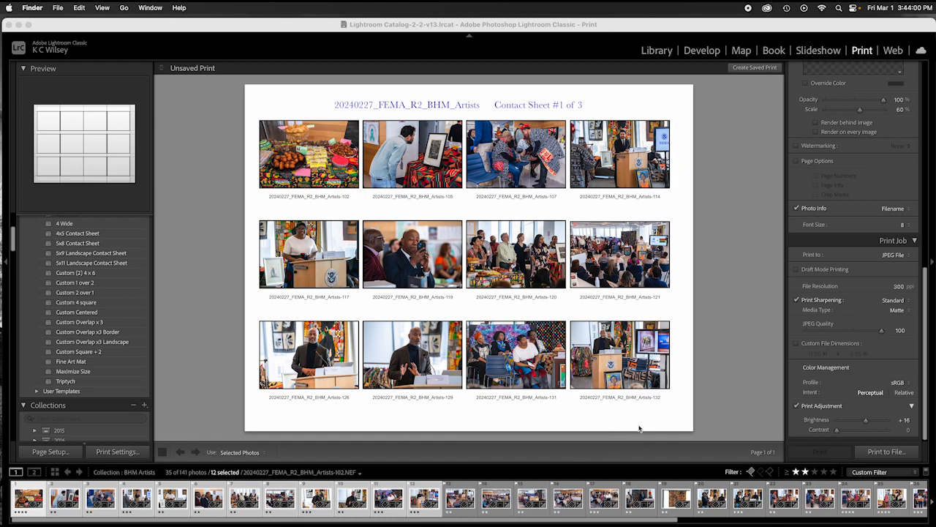
Step: Select photos Artists-134 through Artists-153 in the filmstrip
click(460, 500)
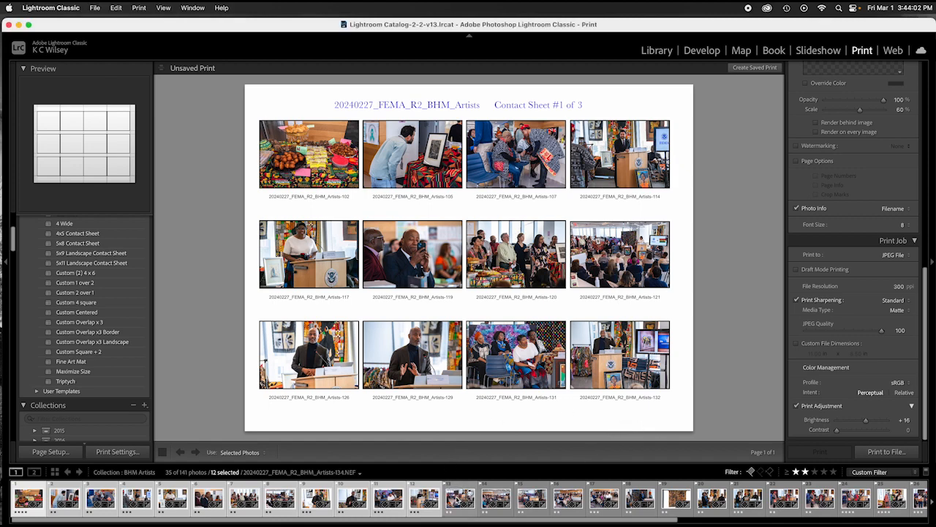
scroll(458, 501, down, 5)
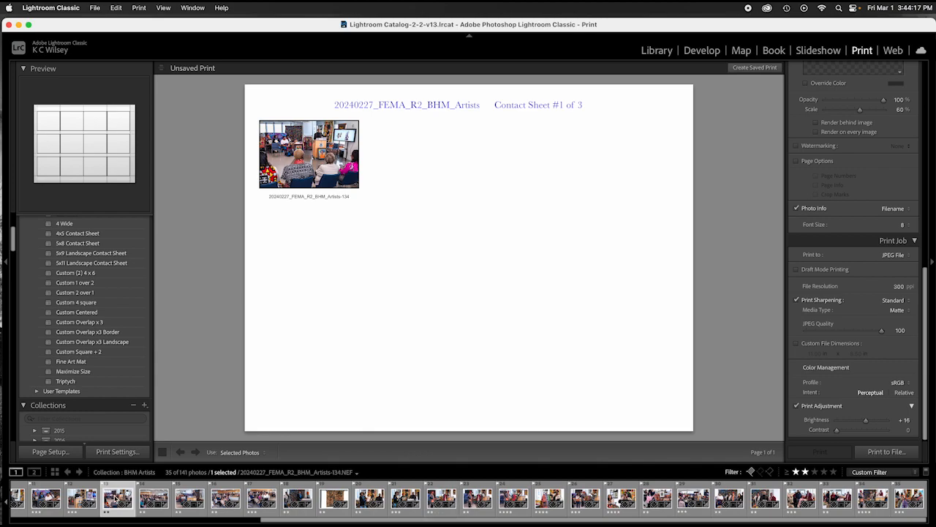
shift+click(521, 500)
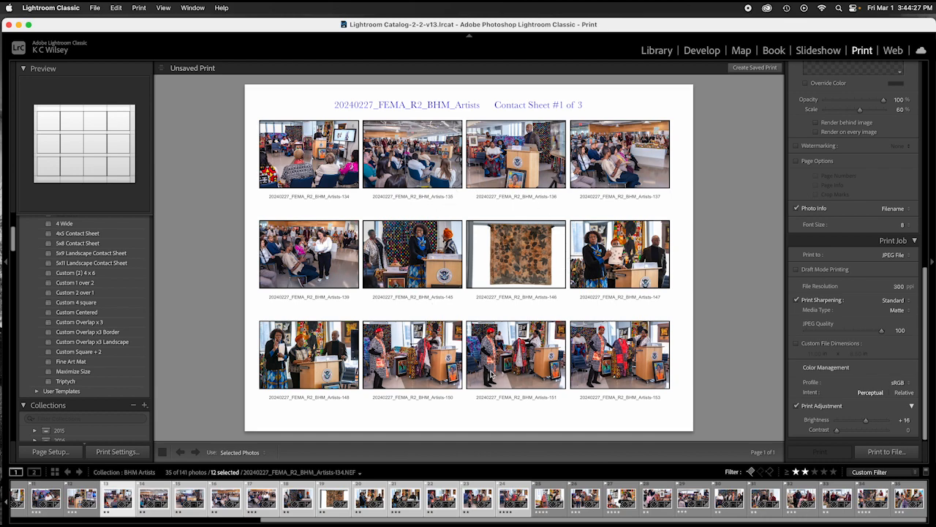
Step: Change the header title to Contact Sheet #2 of 3
double_click(501, 104)
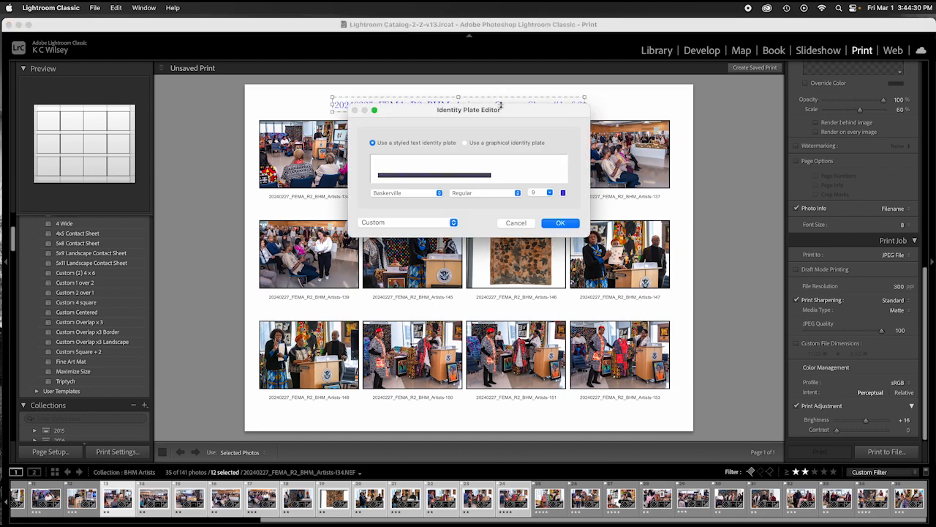
click(488, 175)
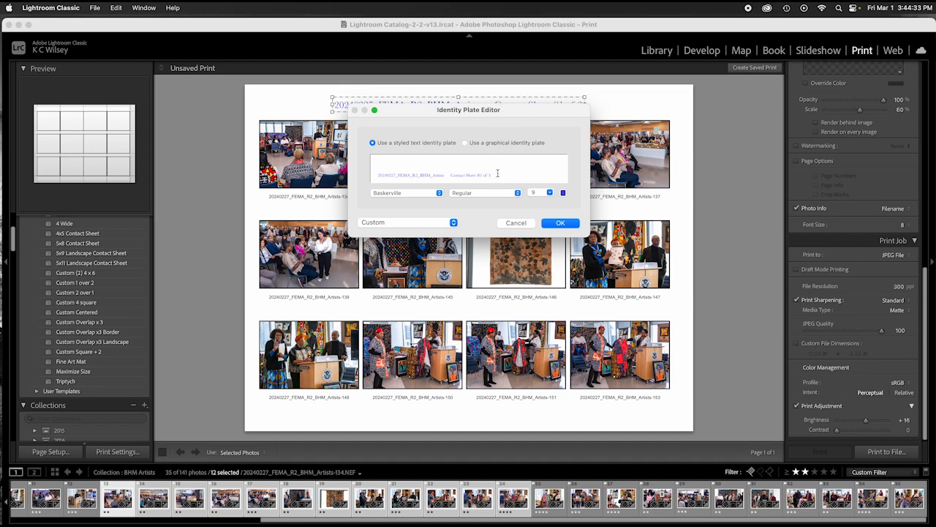
key(BackSpace)
click(562, 223)
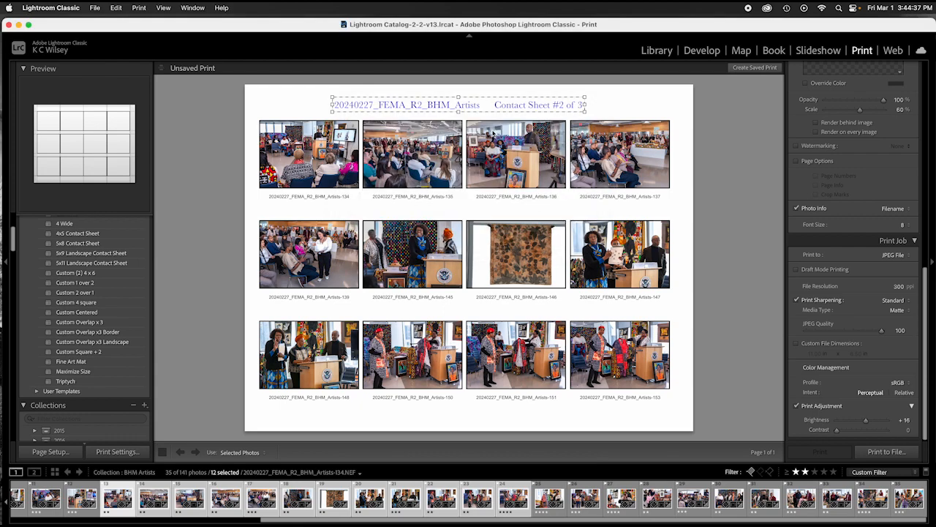
click(614, 107)
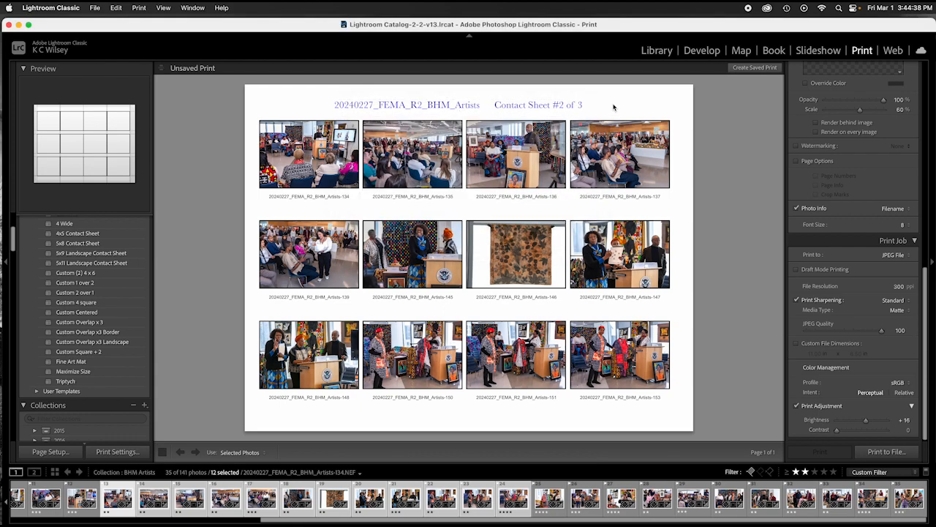
Step: Save the page as the JPEG 'contact 2 of 3' in Contact Sheets
click(888, 452)
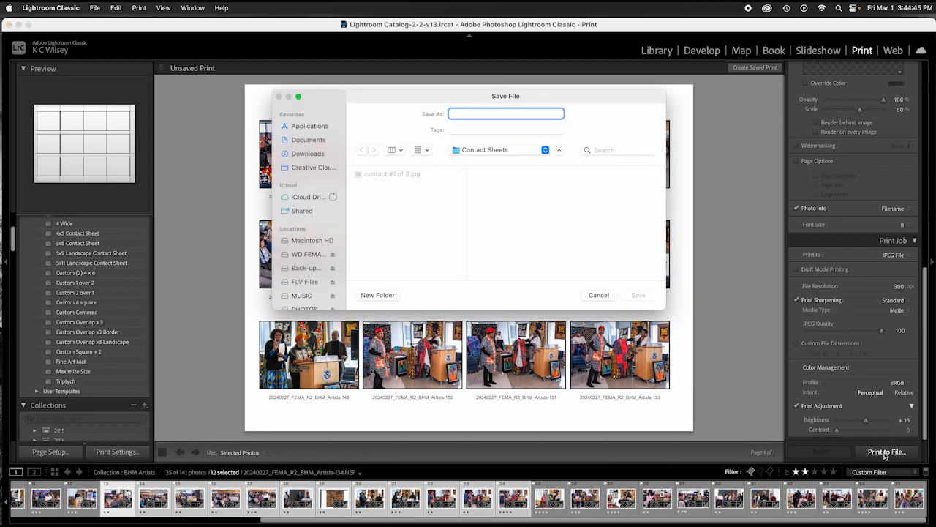
text(contact)
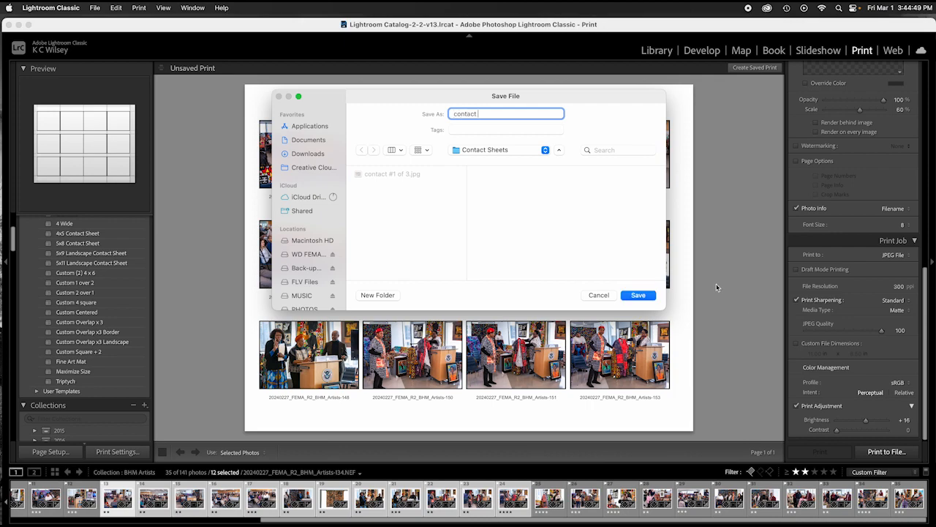
text( 2 of 3)
drag(500, 113, 454, 116)
key(super+c)
click(637, 295)
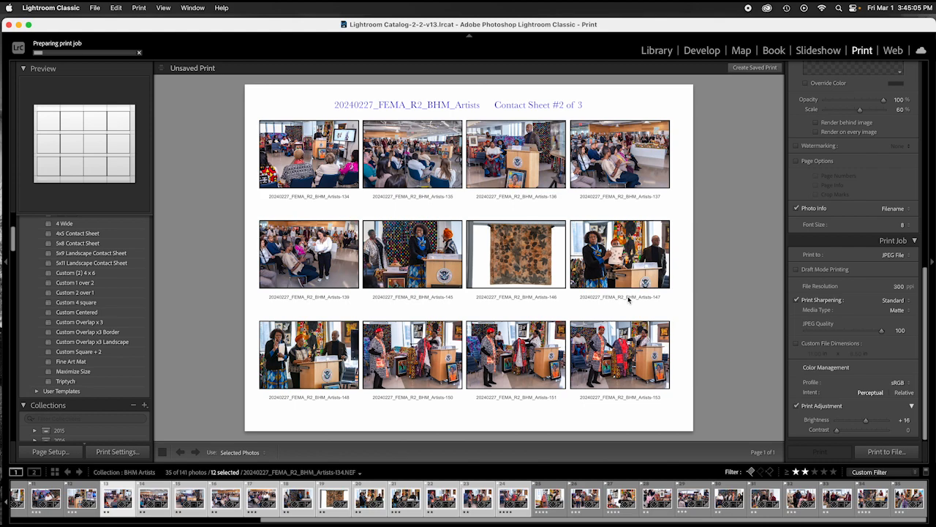
Step: Select the last photos, Artists-154 through Artists-167, in the filmstrip
click(550, 500)
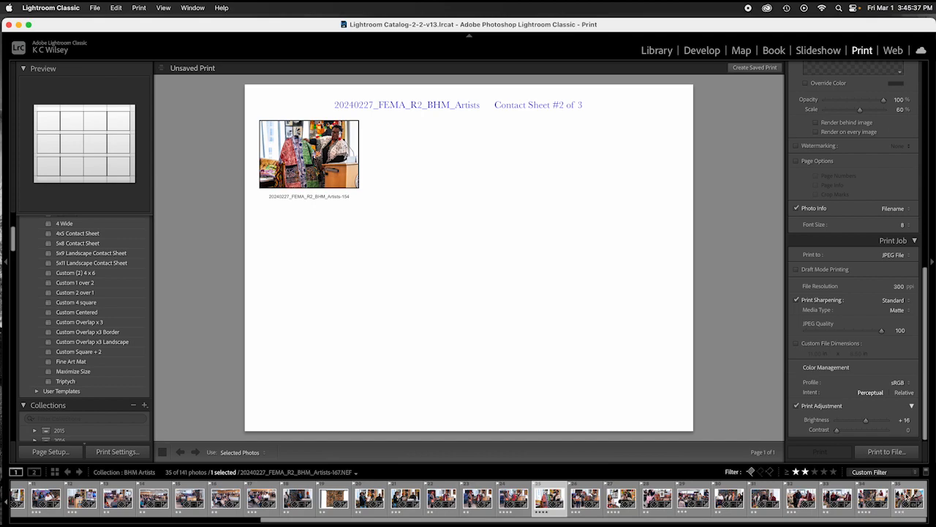
shift+click(907, 498)
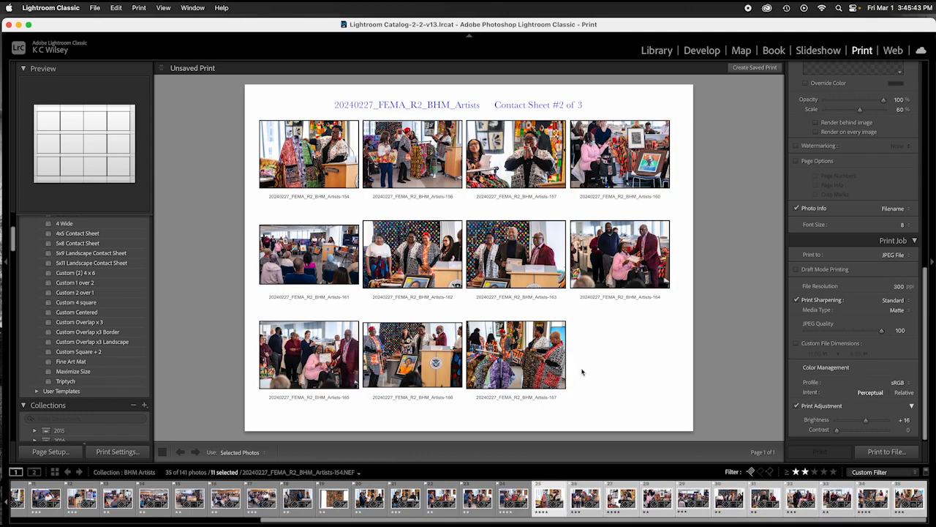
Step: Change the header title to Contact Sheet #3 of 3
click(532, 105)
double_click(531, 105)
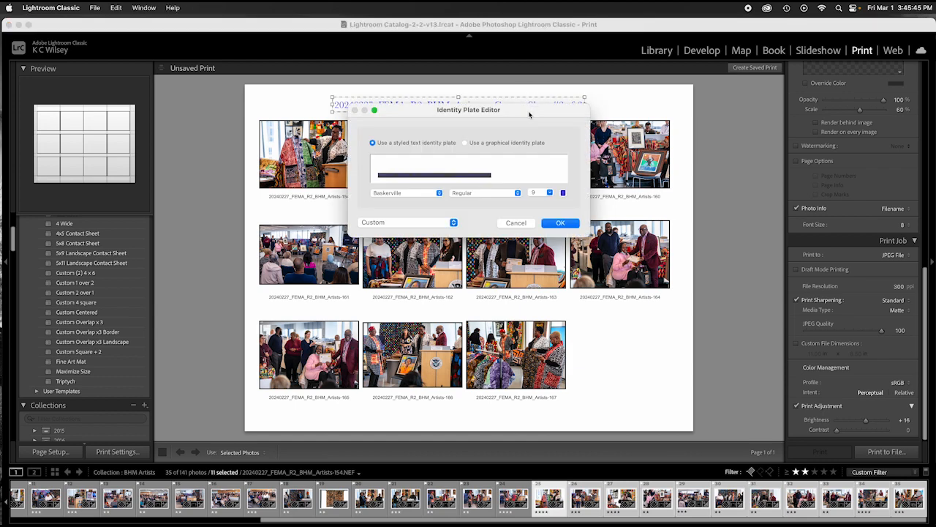
triple_click(485, 174)
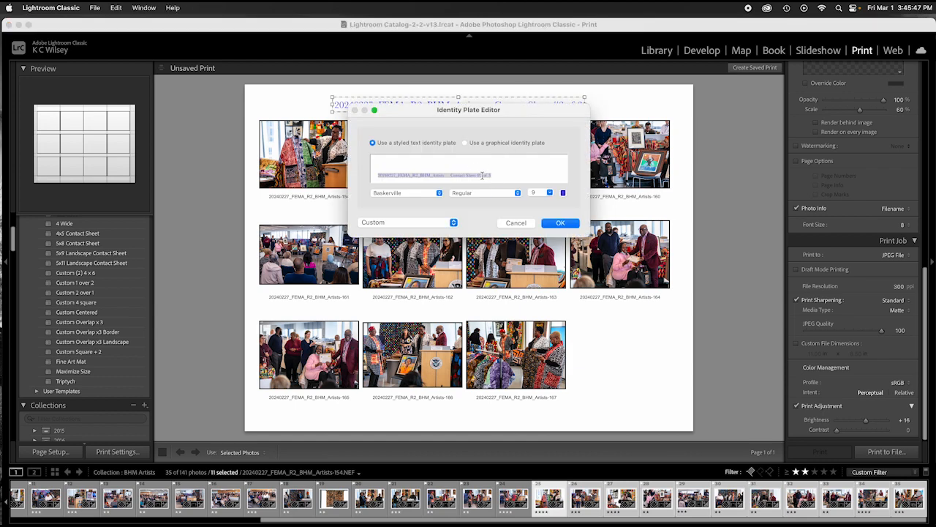
click(483, 176)
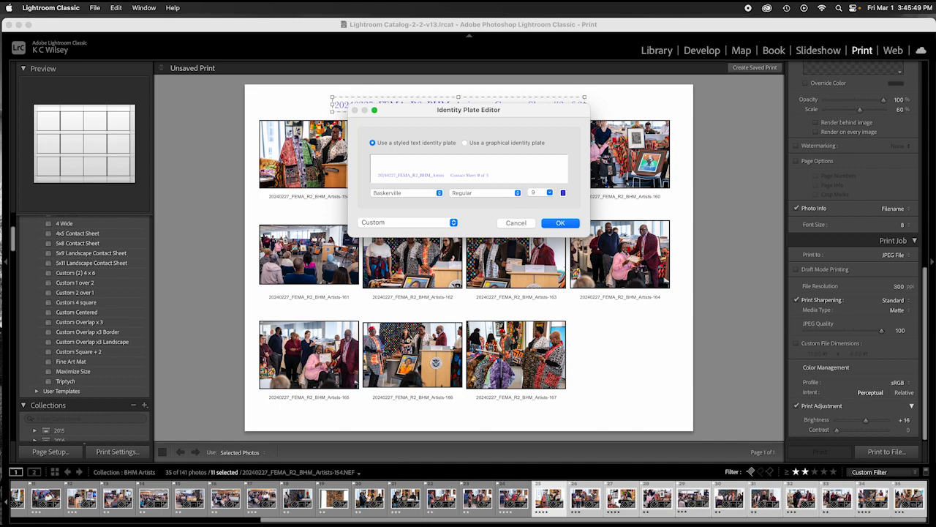
click(561, 223)
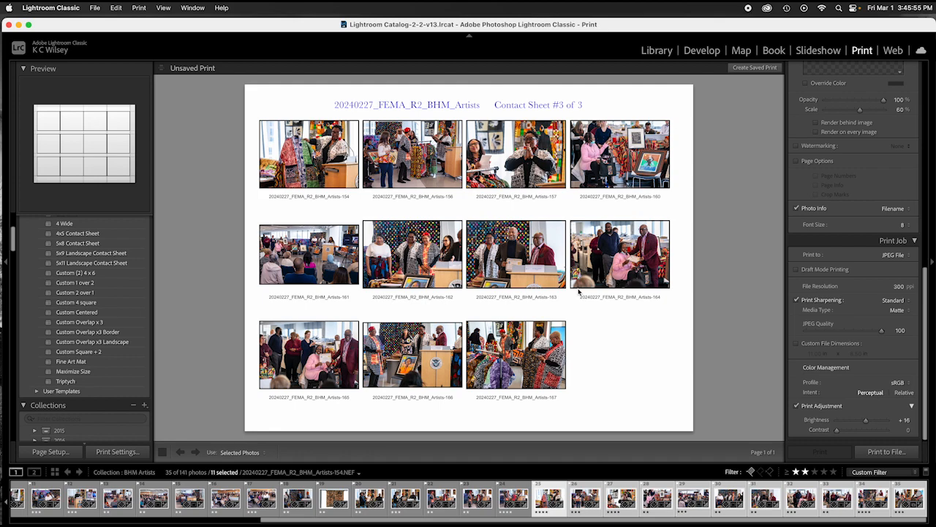
Step: Save the page as the JPEG 'contact 3 of 3' in Contact Sheets
click(891, 453)
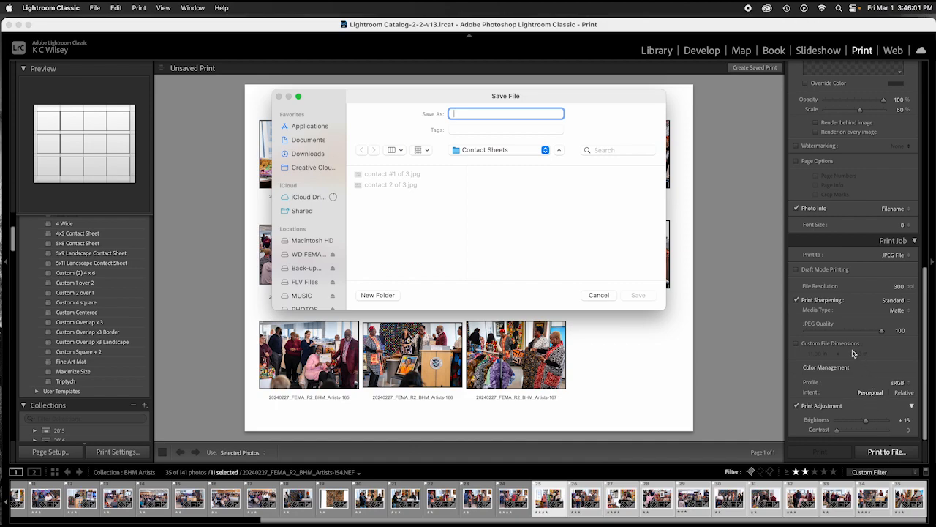
key(super+v)
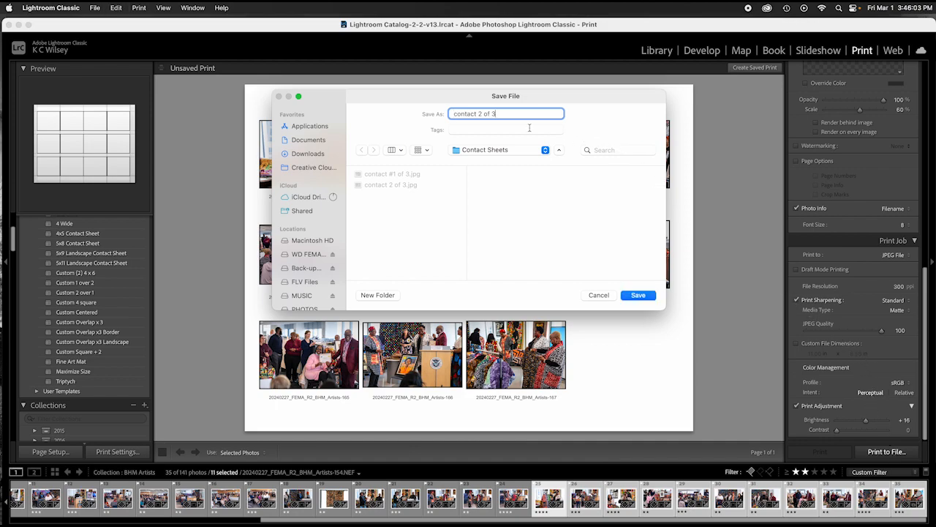
click(483, 114)
drag(484, 114, 477, 114)
text(3)
click(637, 297)
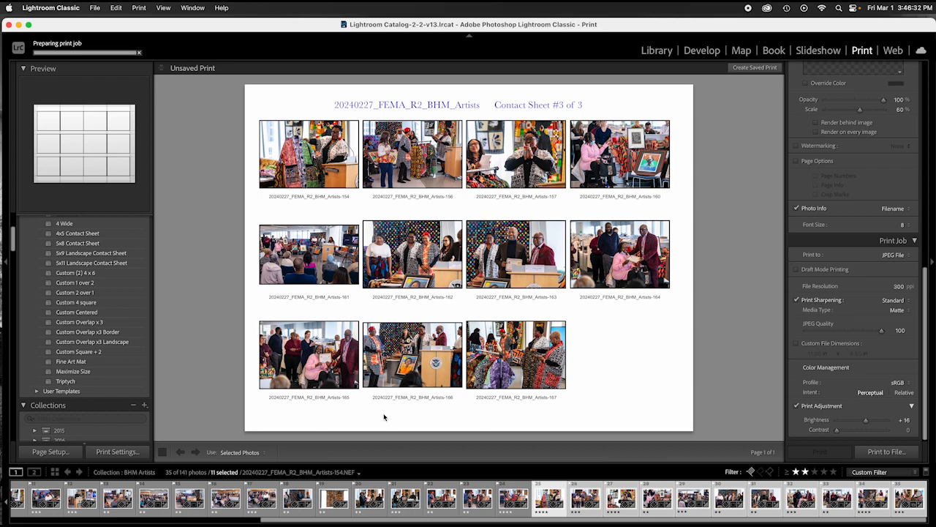
Step: In Finder, go to WD FEMA2019 > ALL MY FOLDERS > FEMA FOLDERS > 2024 Uploads > BHM Artists > Contact Sheets
mouse_move(297, 508)
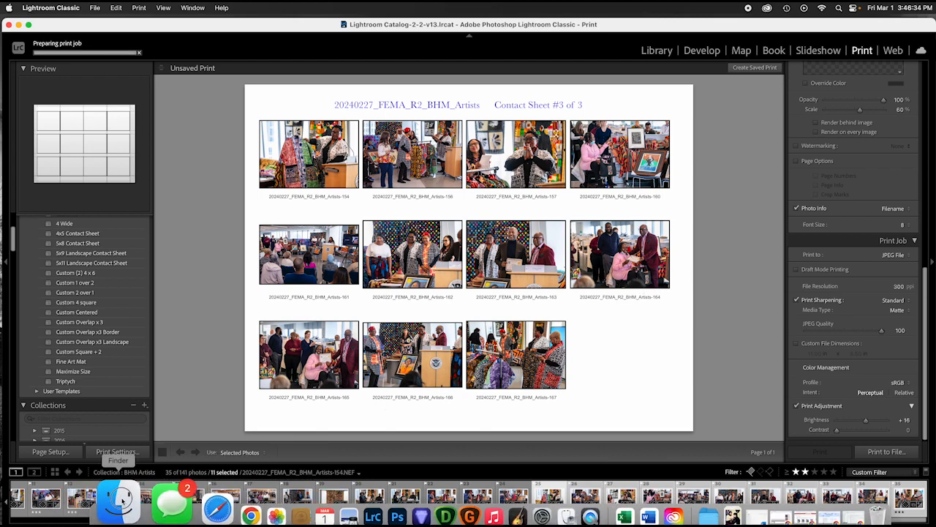
click(61, 517)
click(64, 257)
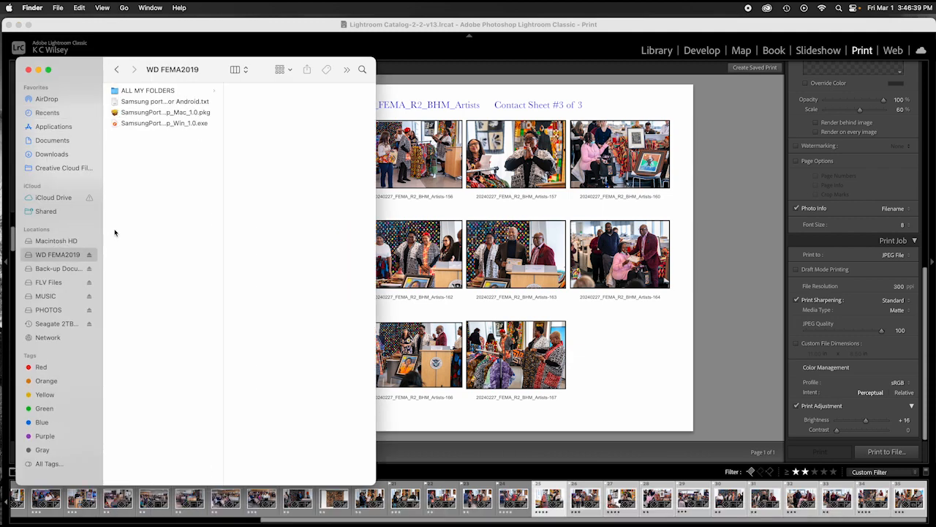
click(167, 90)
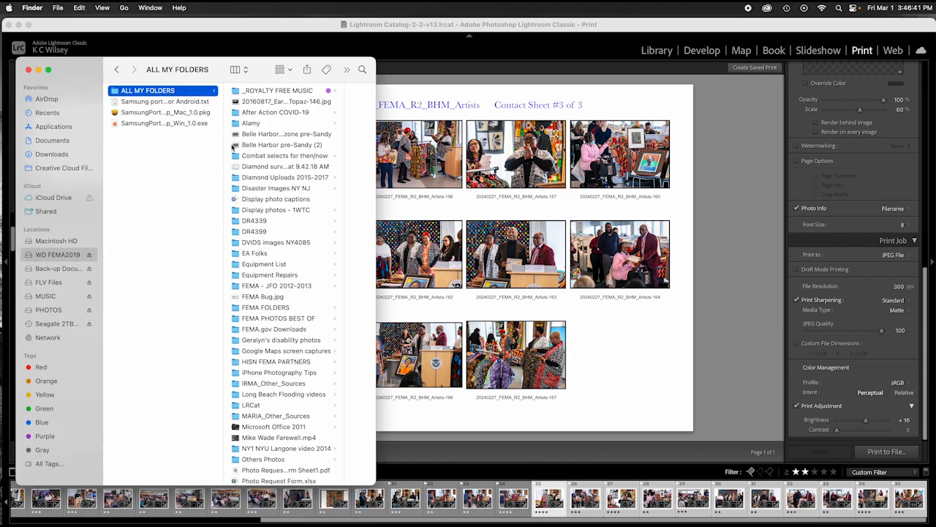
click(285, 308)
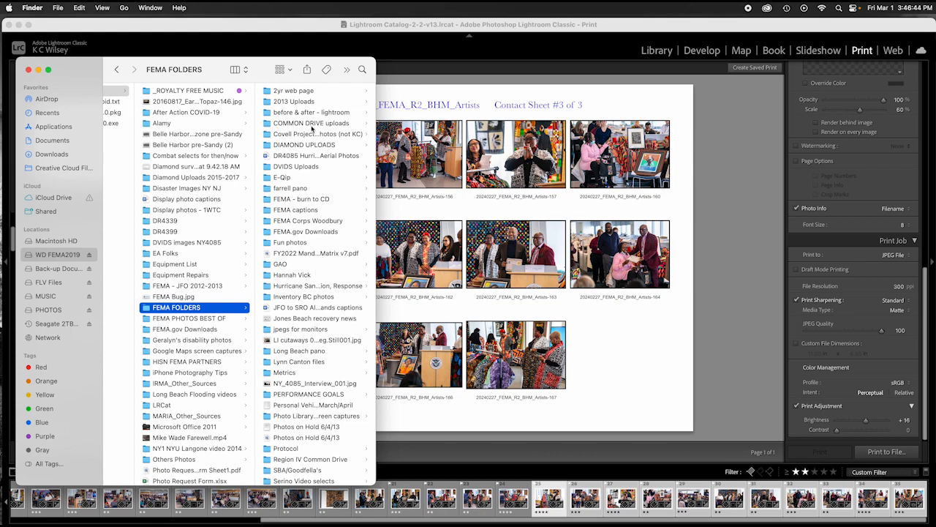
click(310, 125)
click(304, 134)
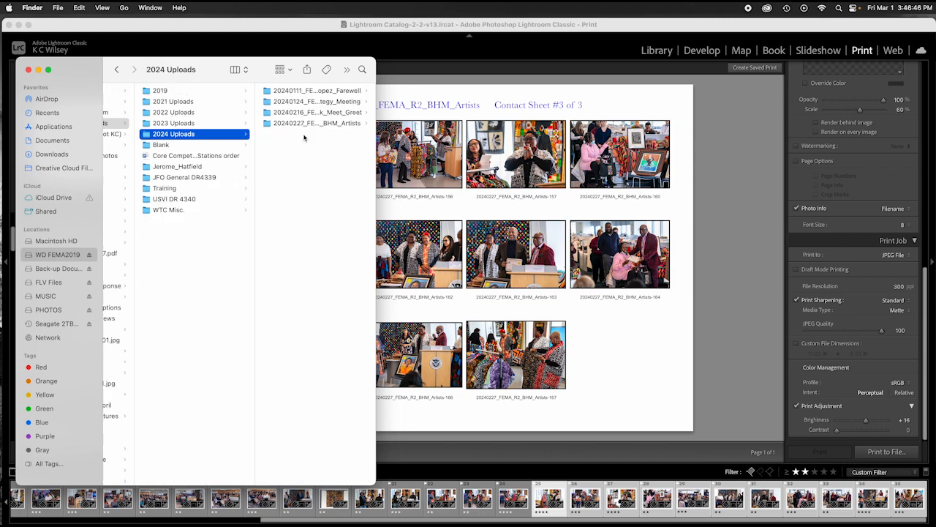
click(302, 125)
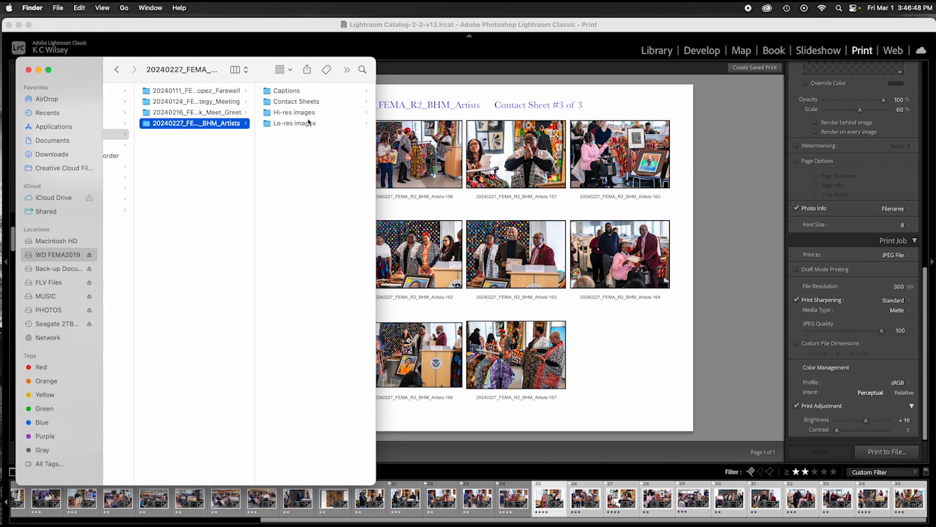
click(297, 101)
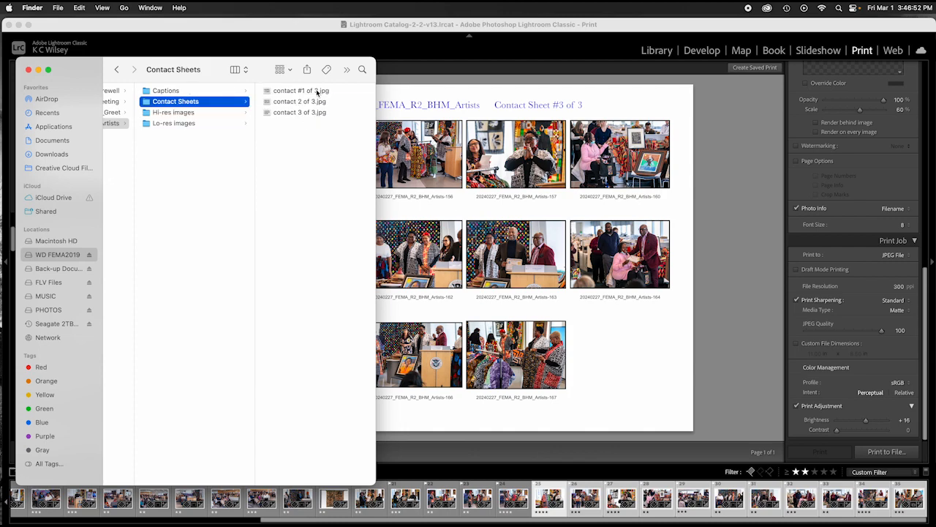
Step: Preview each exported contact sheet JPEG, contact 1 through 3 of 3
click(318, 91)
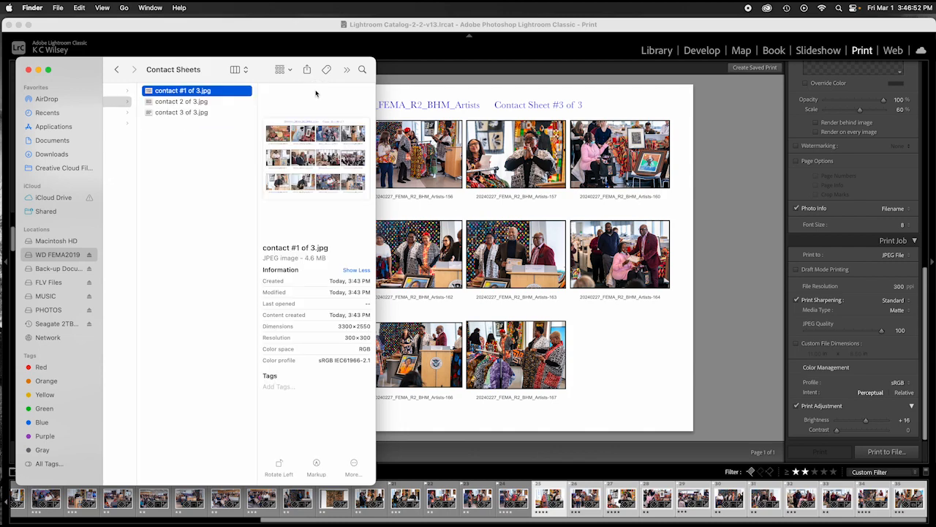
click(196, 102)
click(195, 113)
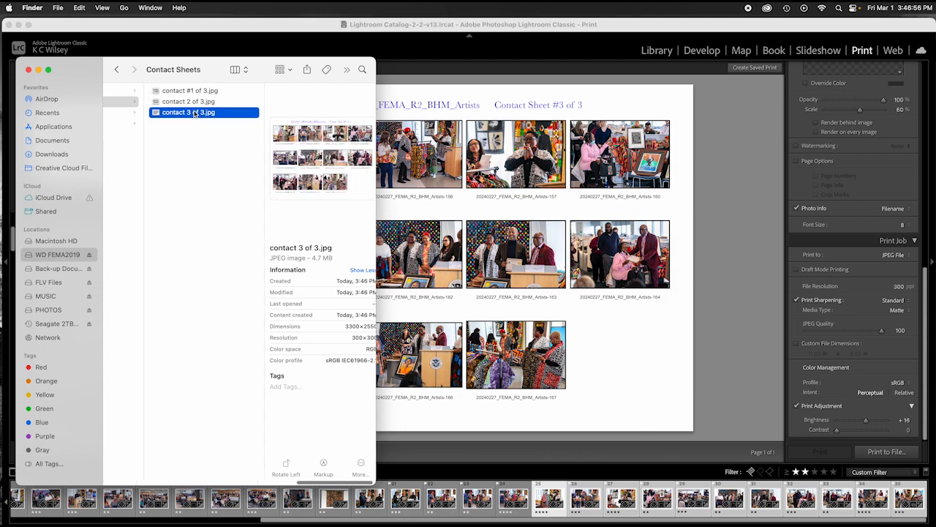
scroll(199, 137, left, 5)
scroll(203, 168, left, 5)
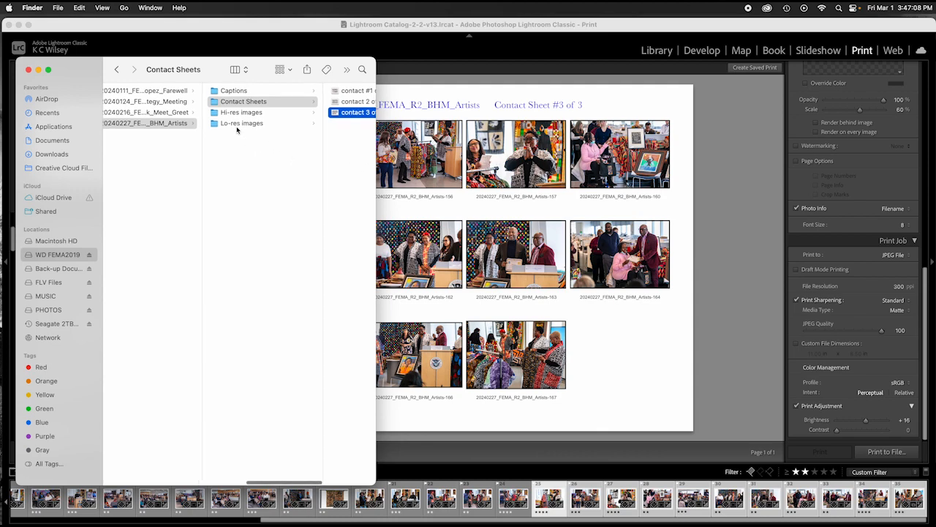
scroll(240, 129, left, 2)
scroll(258, 124, right, 1)
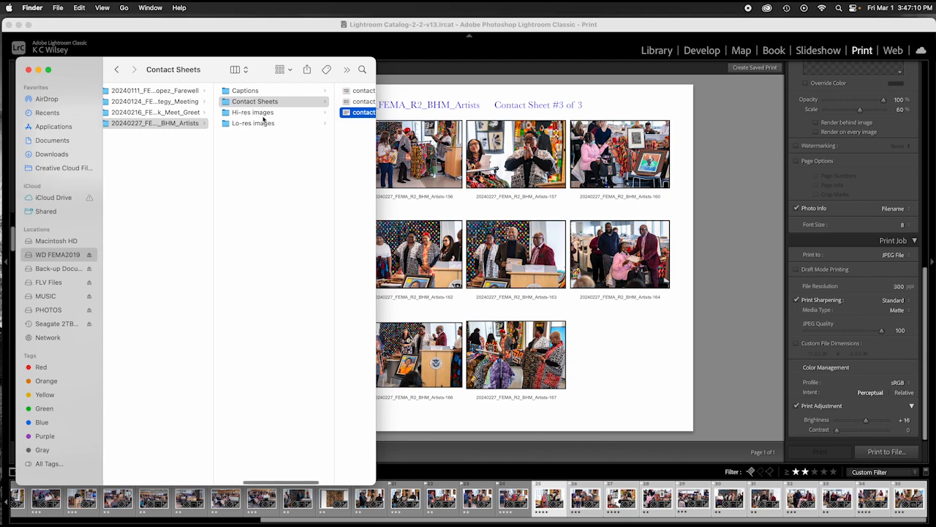
scroll(264, 117, right, 2)
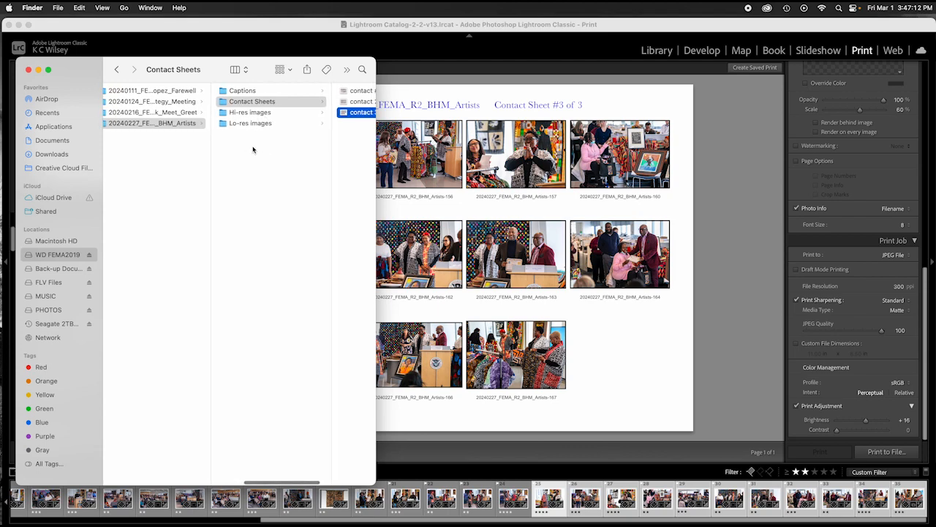
scroll(164, 131, left, 3)
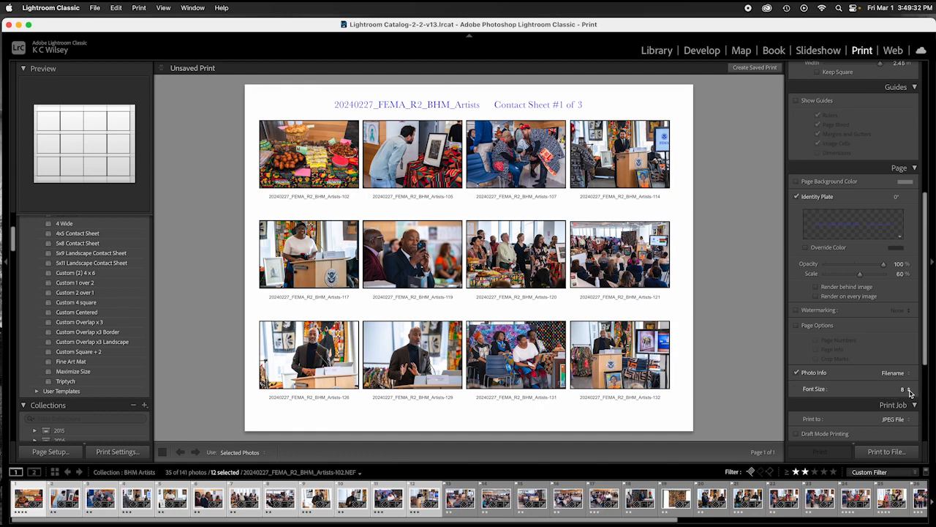
Step: Set the Photo Info caption font size to 10 points
click(909, 391)
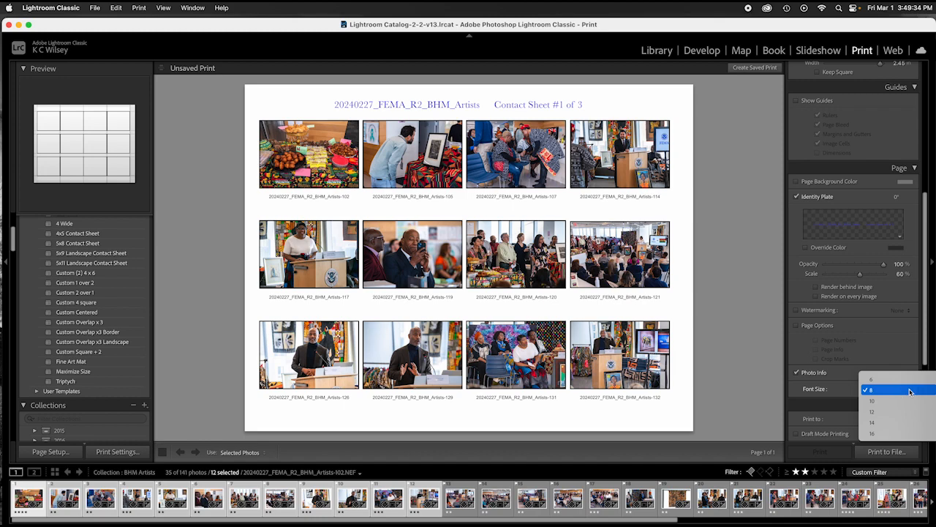
click(874, 402)
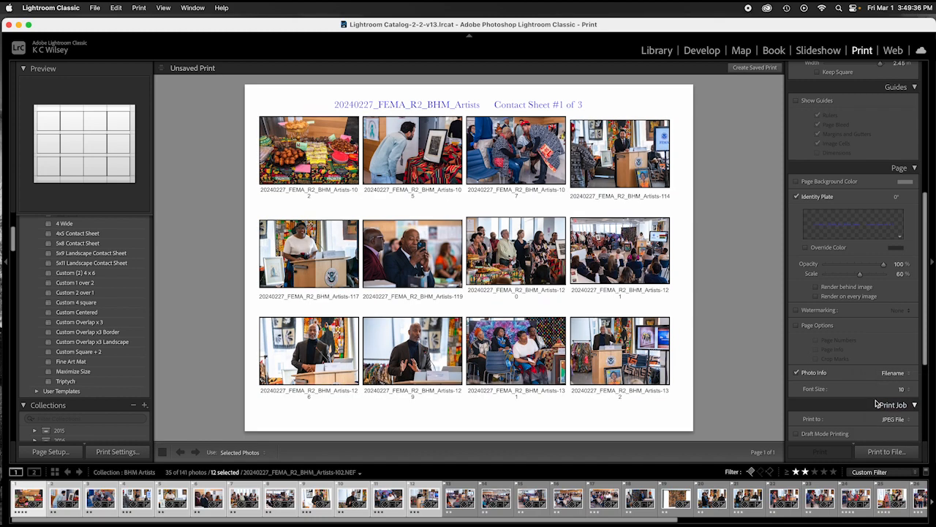
scroll(878, 402, up, 1)
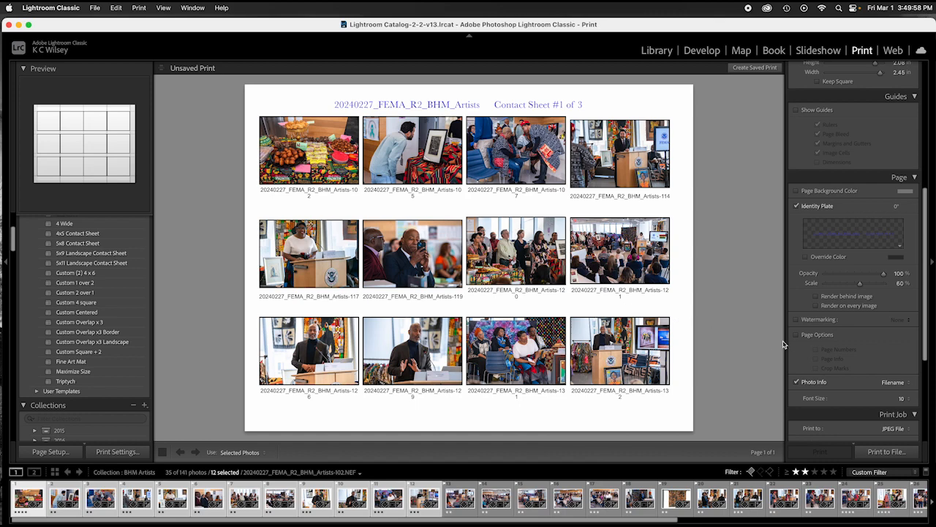
Step: Increase Horizontal cell spacing to 0.31 in, making each cell 2.29 in wide
scroll(809, 329, up, 6)
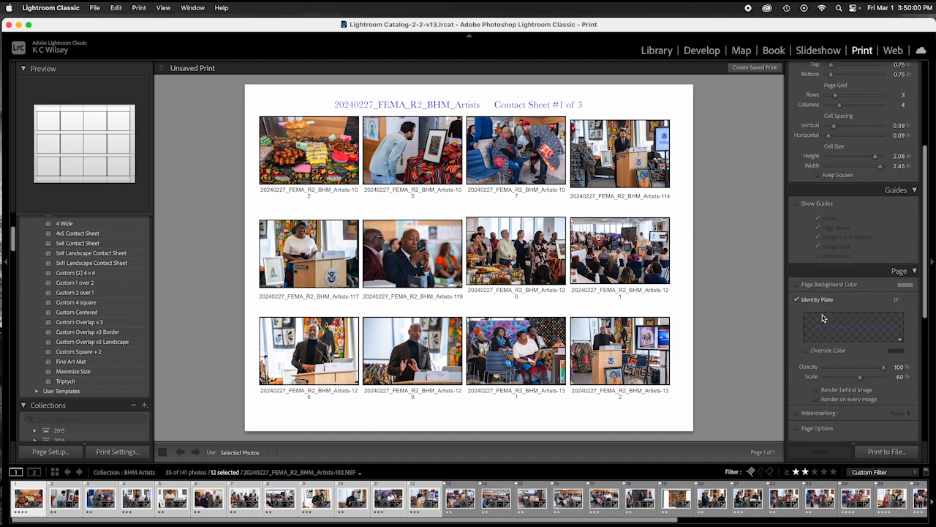
scroll(826, 317, up, 4)
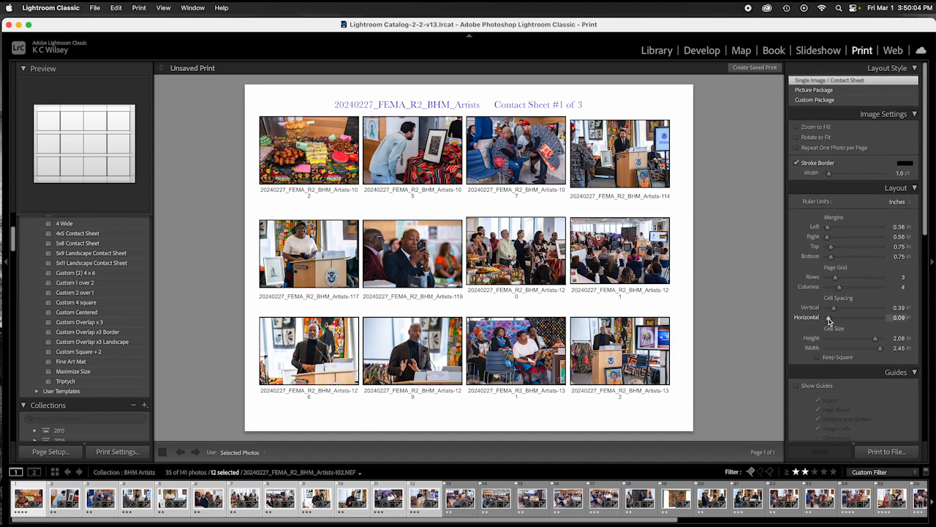
drag(829, 319, 832, 320)
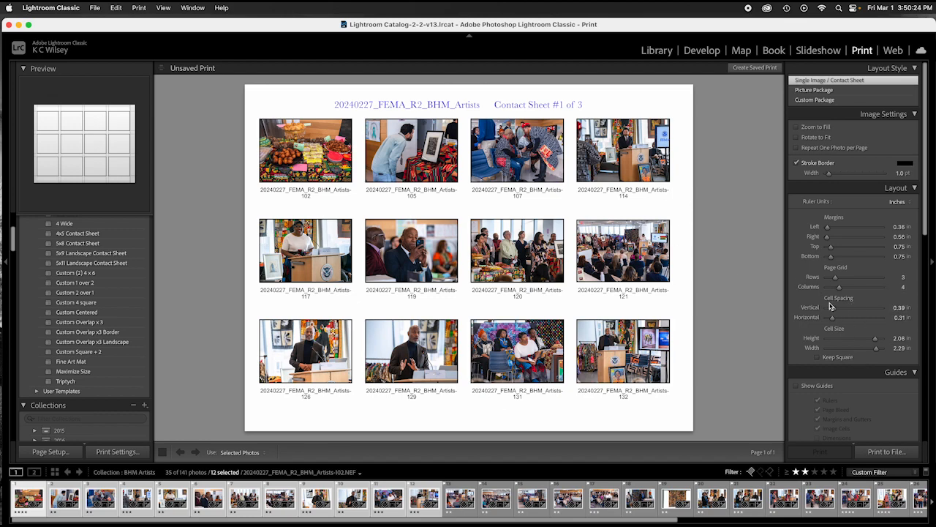
scroll(838, 314, down, 10)
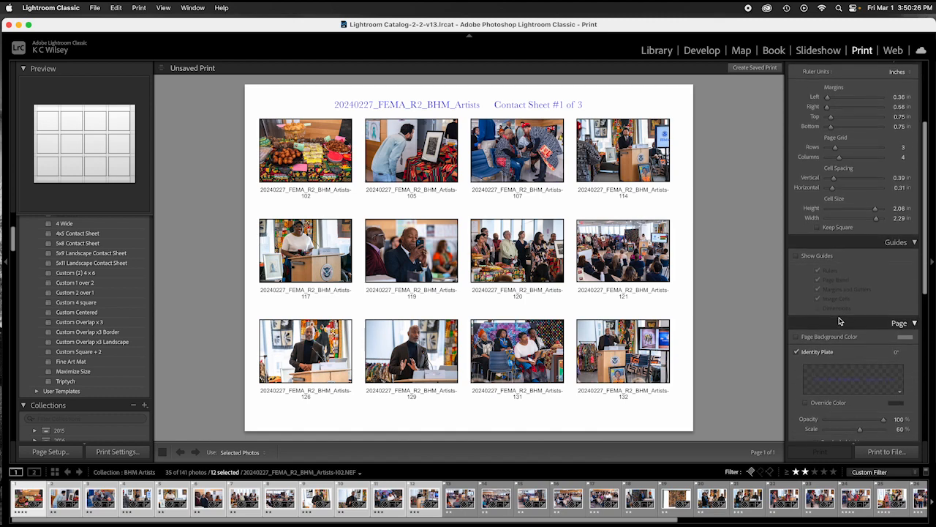
scroll(856, 303, down, 2)
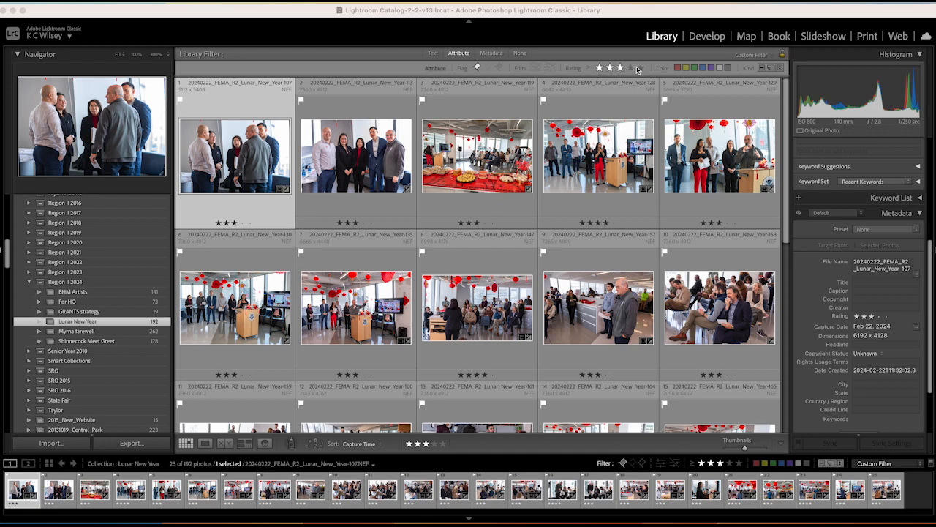
Step: Keep the rating filter at three stars or more and select all 25 filtered photos
click(591, 71)
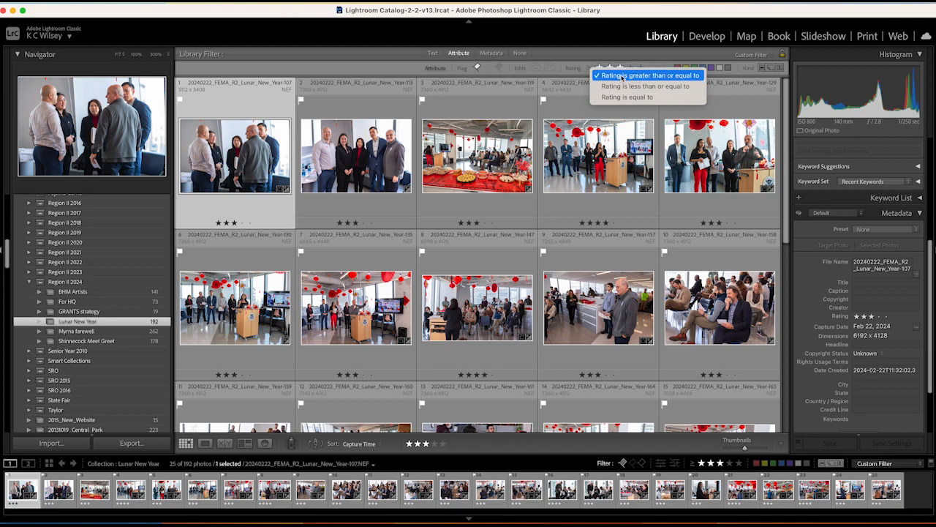
click(623, 76)
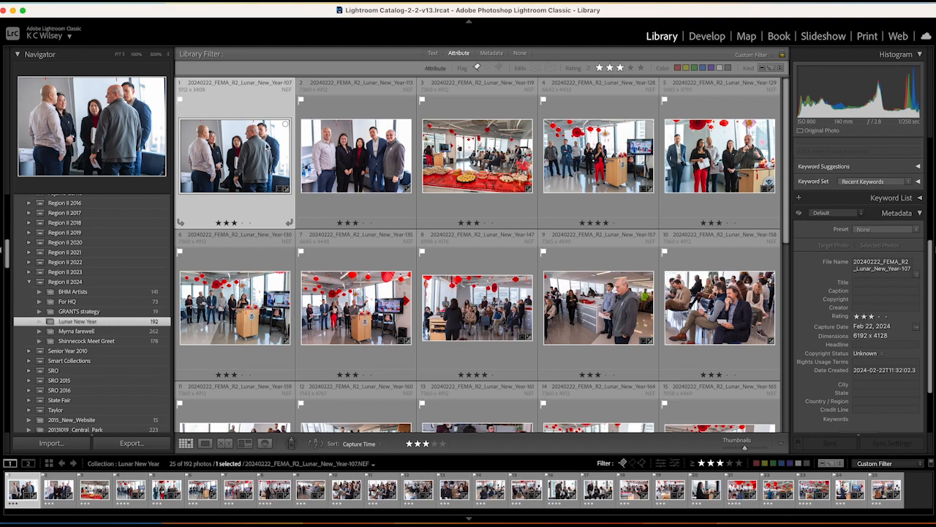
key(super+a)
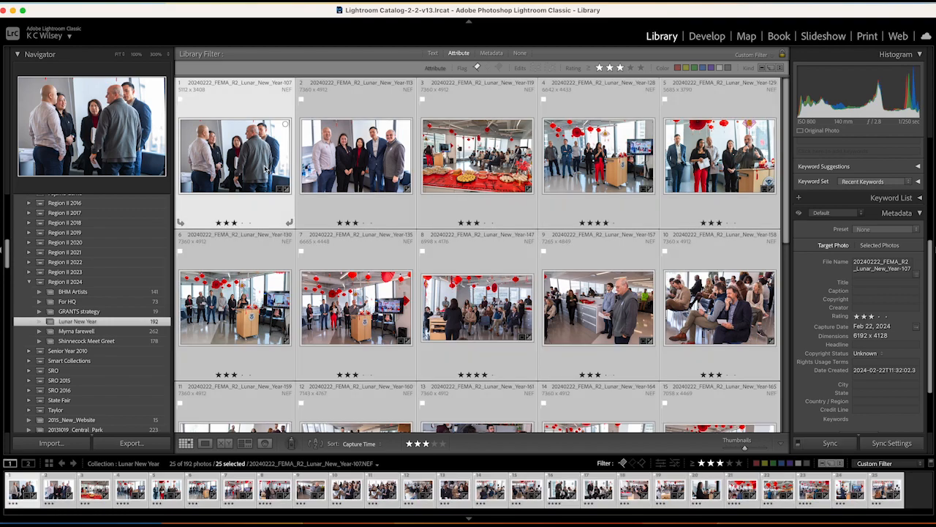
scroll(532, 222, down, 6)
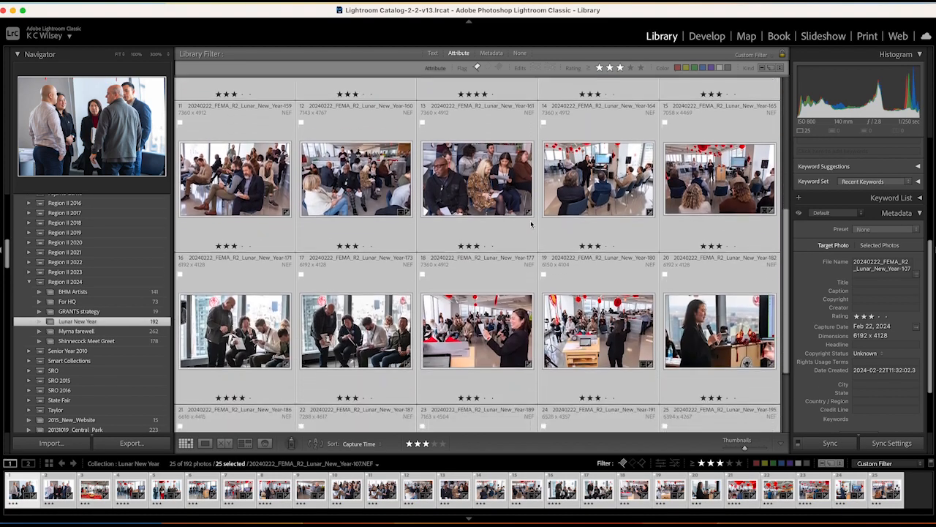
scroll(531, 222, up, 6)
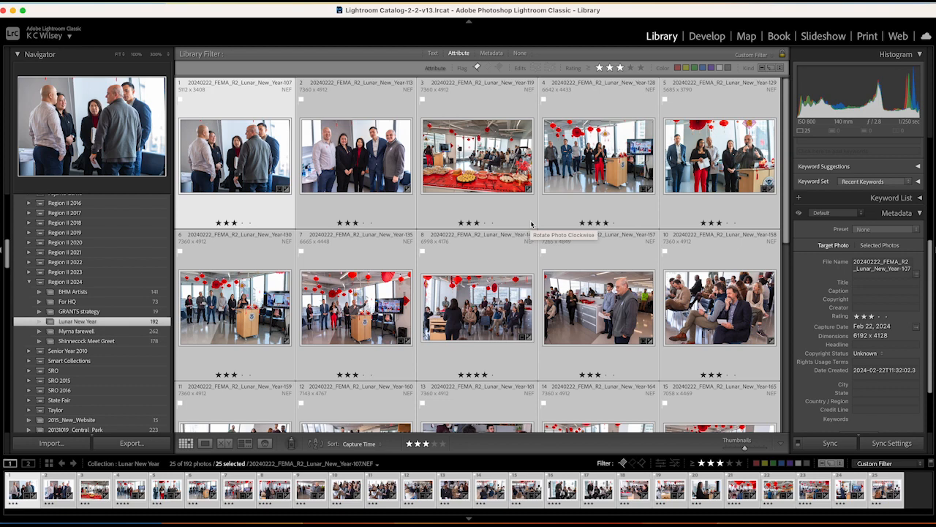
Step: Switch to the Print module and set the page orientation to Portrait
click(868, 36)
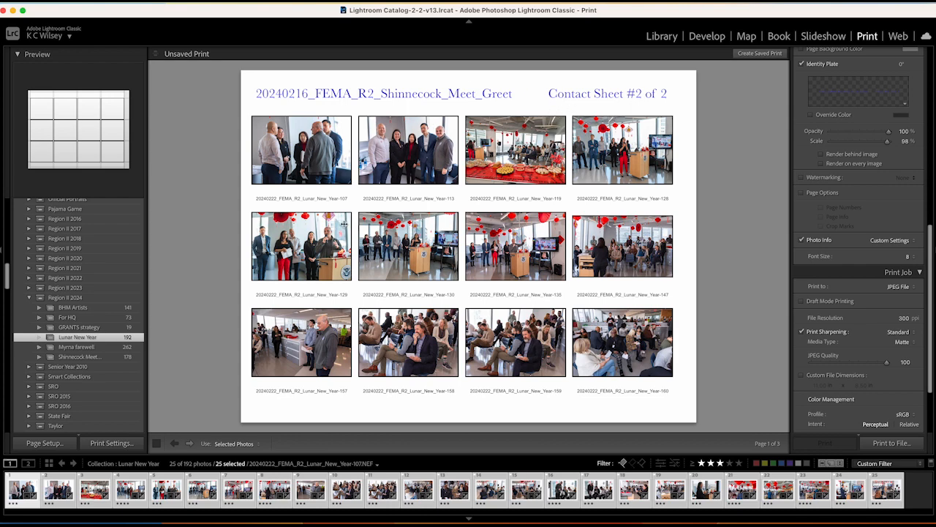
click(46, 443)
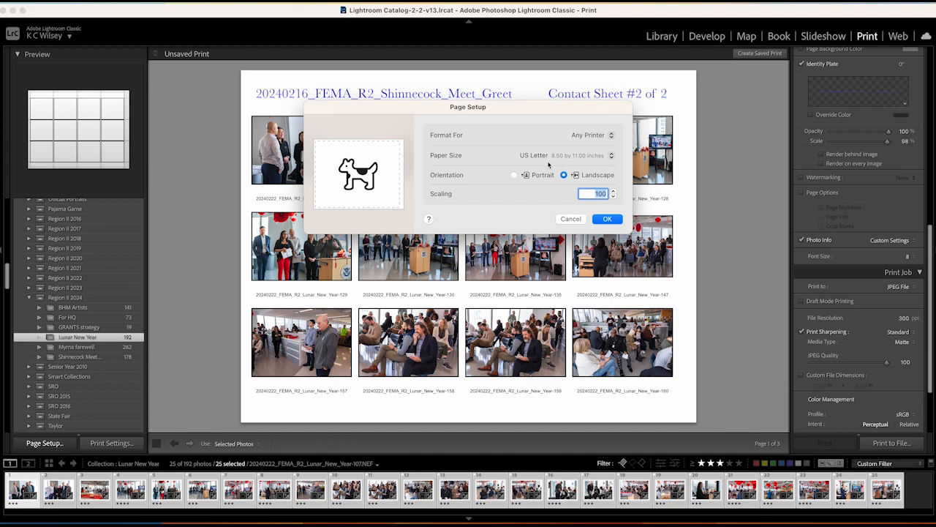
click(514, 176)
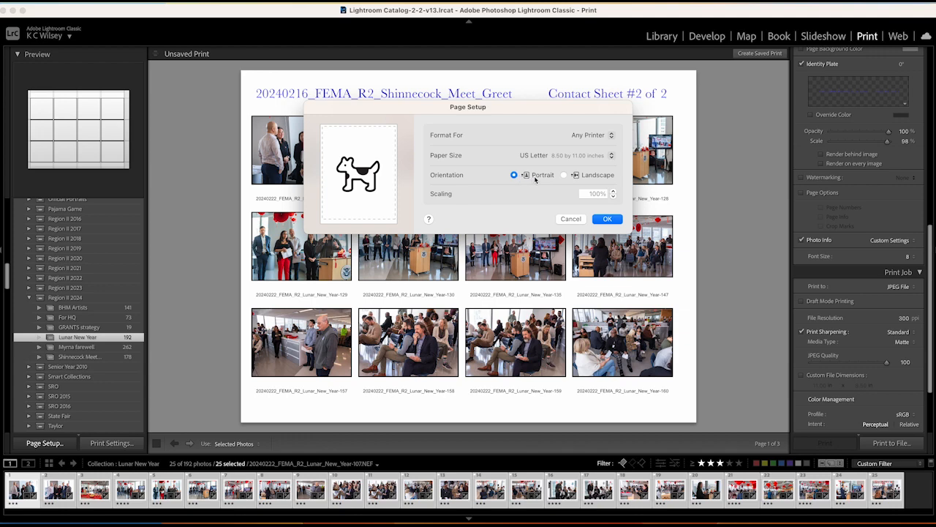
click(607, 220)
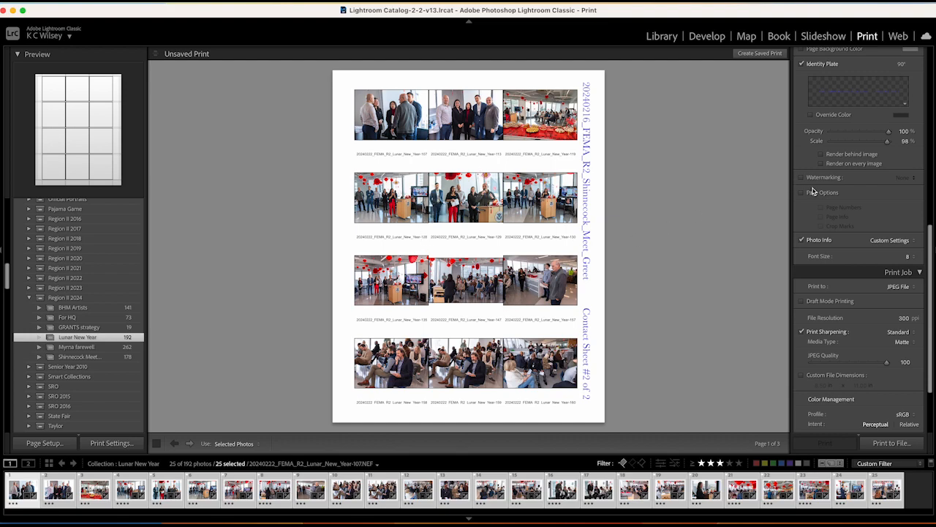
Step: Make a 5×5 grid with 0.25 in side margins, larger top/bottom margins and small horizontal gaps
scroll(847, 220, up, 5)
scroll(847, 219, up, 10)
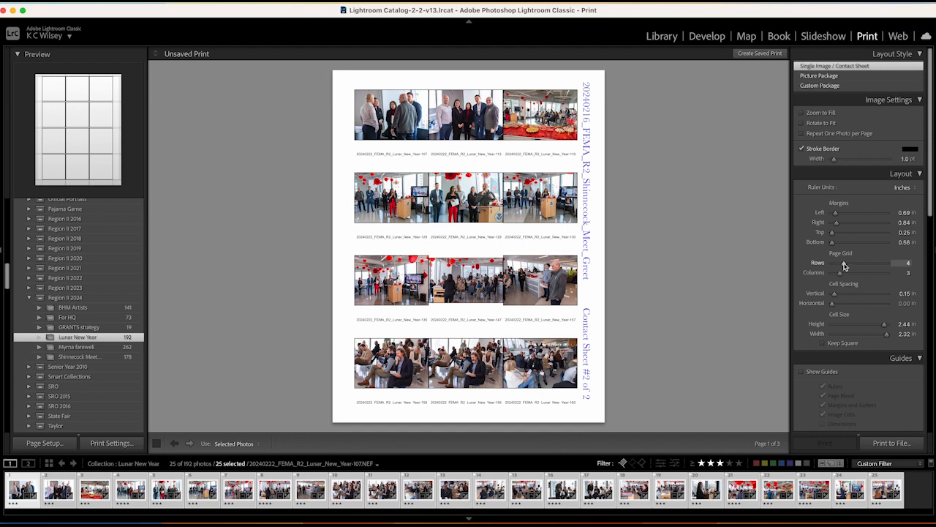
drag(843, 262, 848, 276)
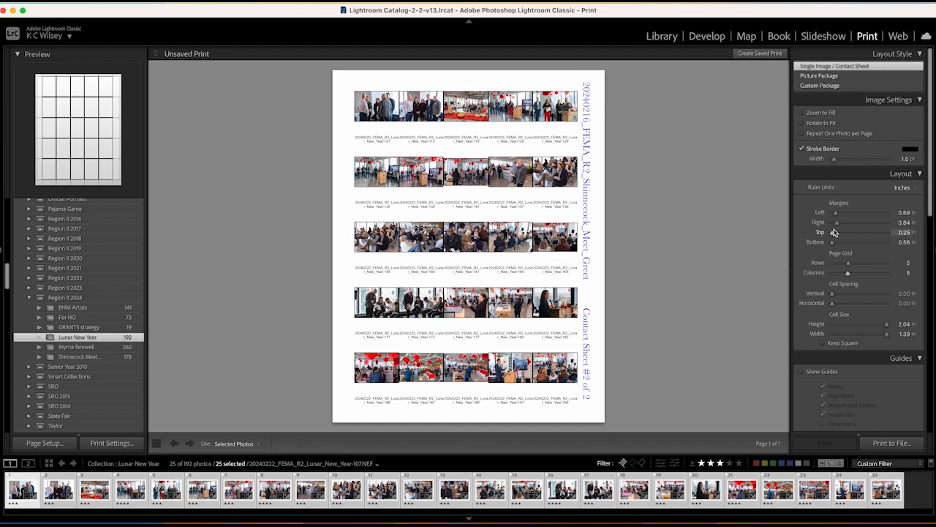
mouse_move(837, 222)
mouse_down()
mouse_move(814, 223)
mouse_move(829, 213)
mouse_up()
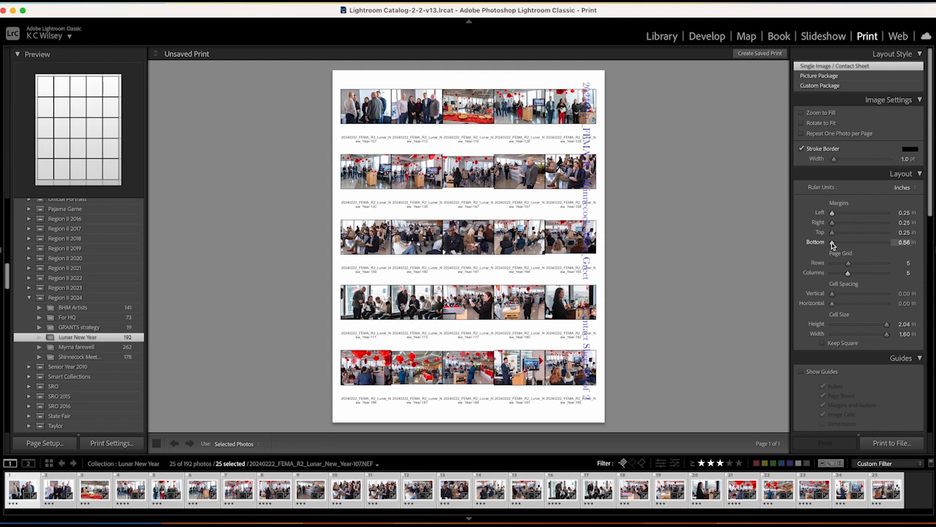
drag(831, 234, 834, 234)
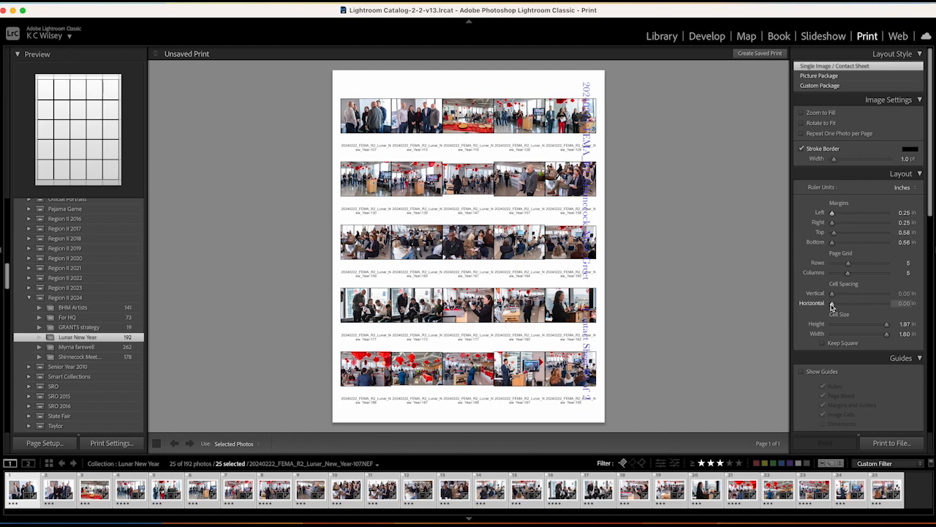
drag(832, 307, 834, 306)
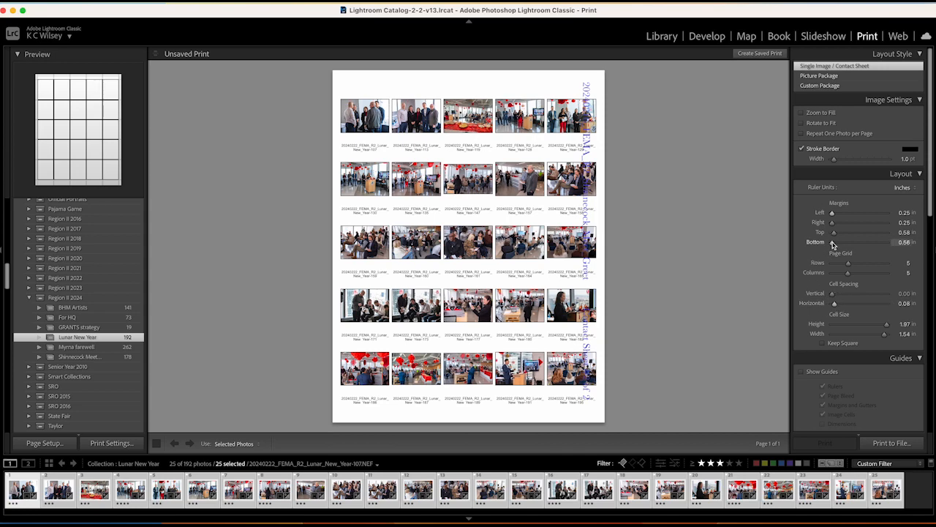
drag(832, 243, 835, 243)
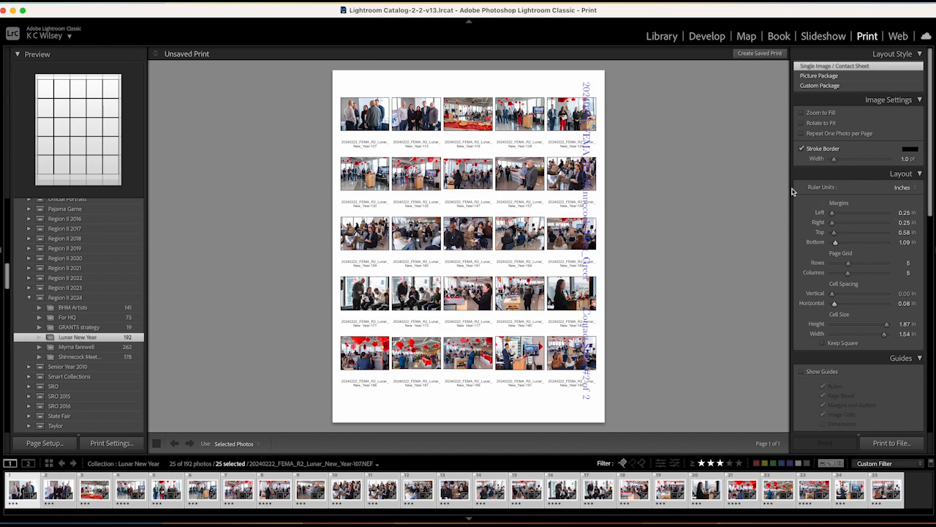
drag(833, 232, 836, 236)
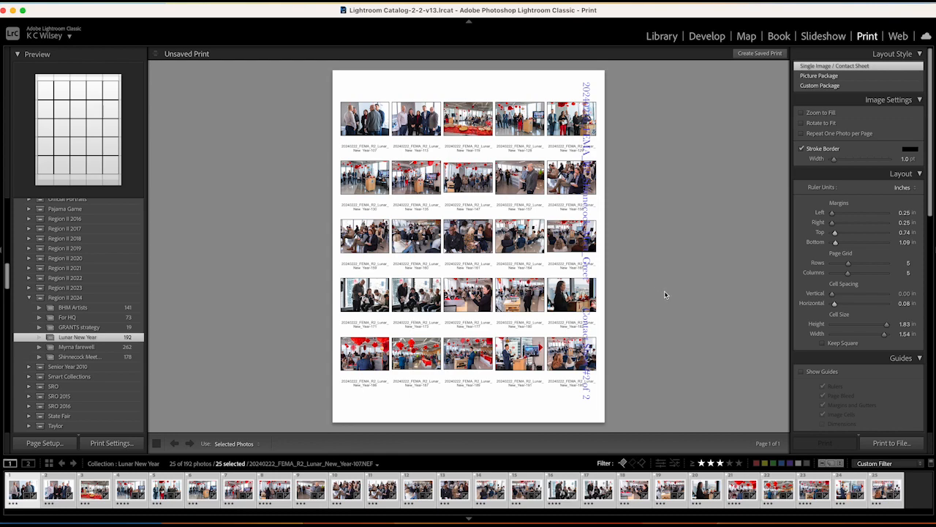
click(661, 37)
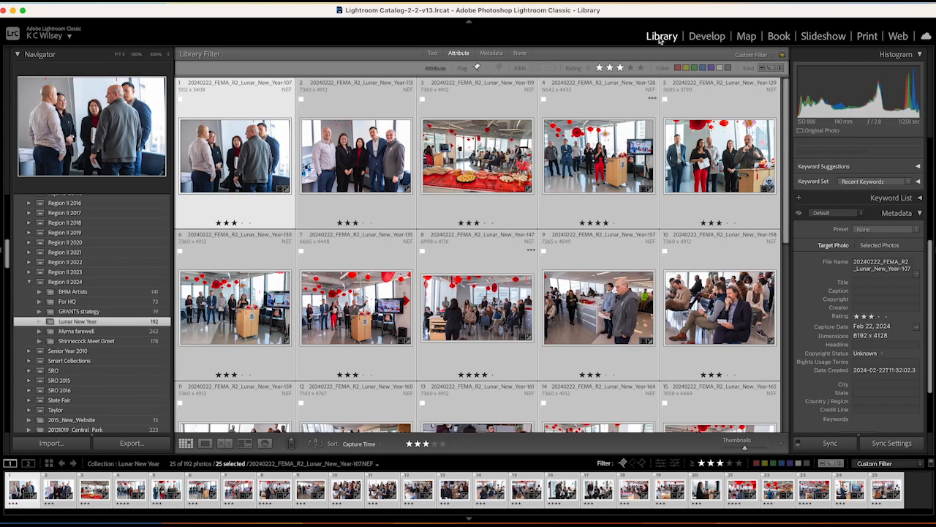
click(855, 263)
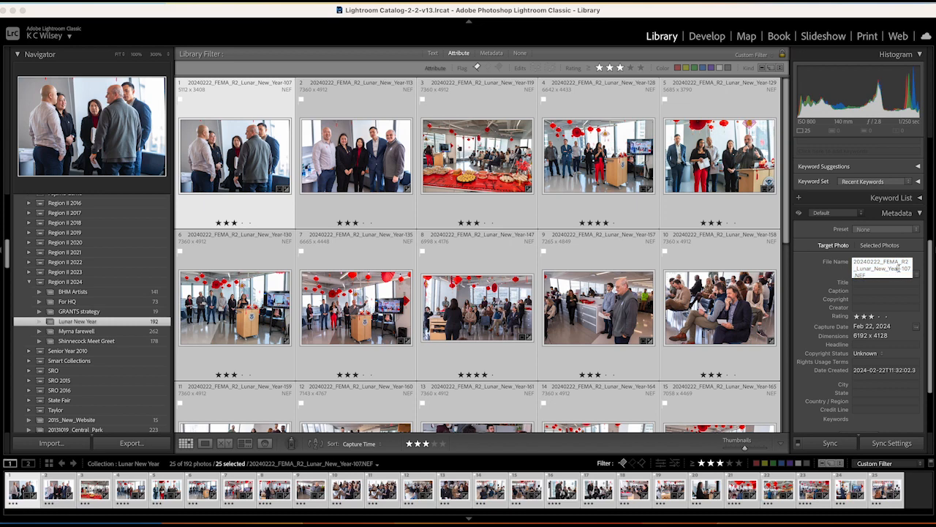
drag(899, 268, 840, 263)
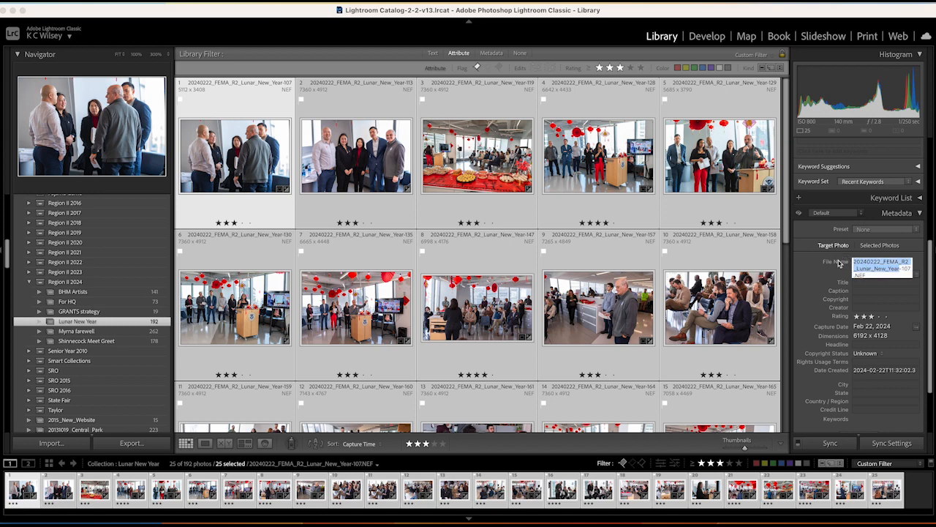
click(868, 37)
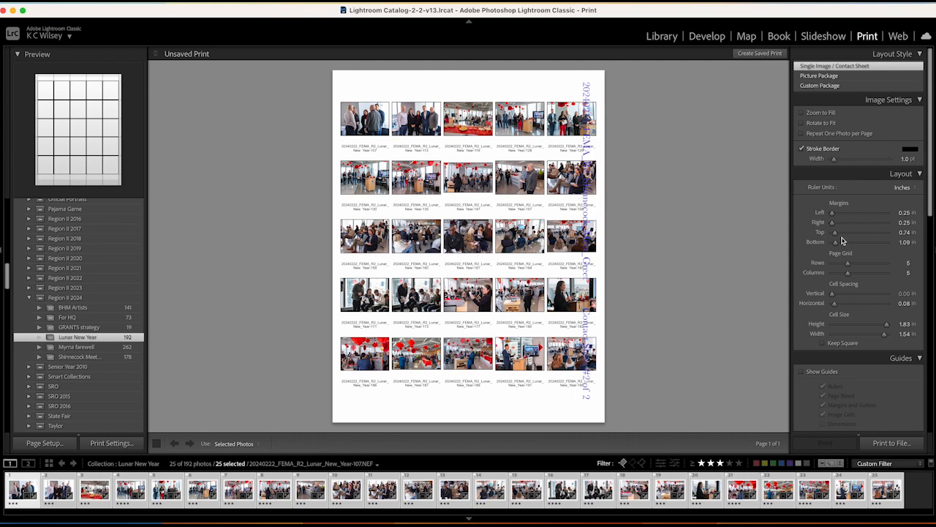
Step: Open the Identity Plate editor from the Page panel, then cancel it unchanged
scroll(842, 240, down, 3)
scroll(842, 241, down, 4)
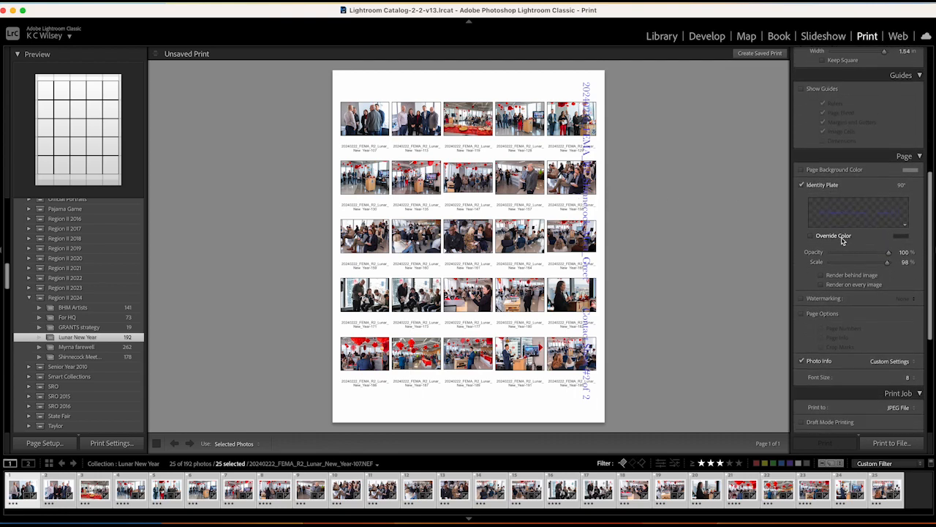
scroll(811, 182, down, 2)
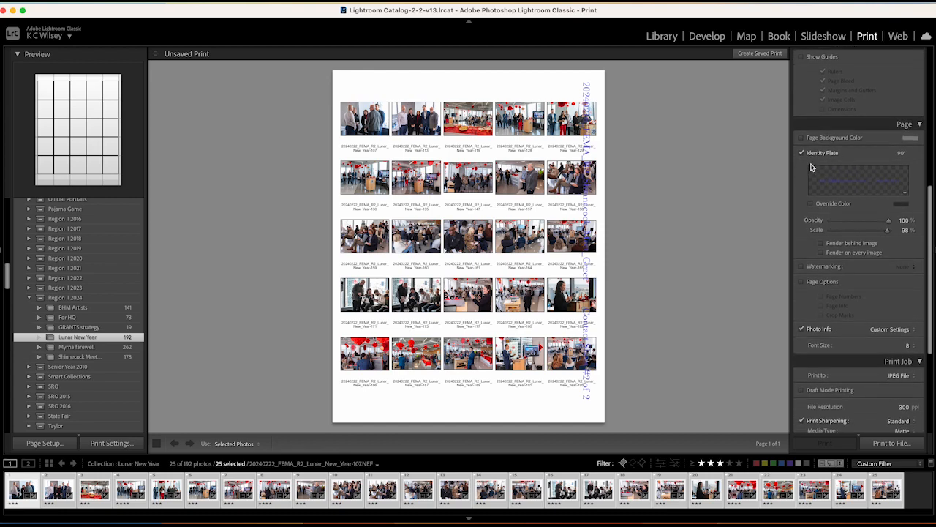
click(906, 180)
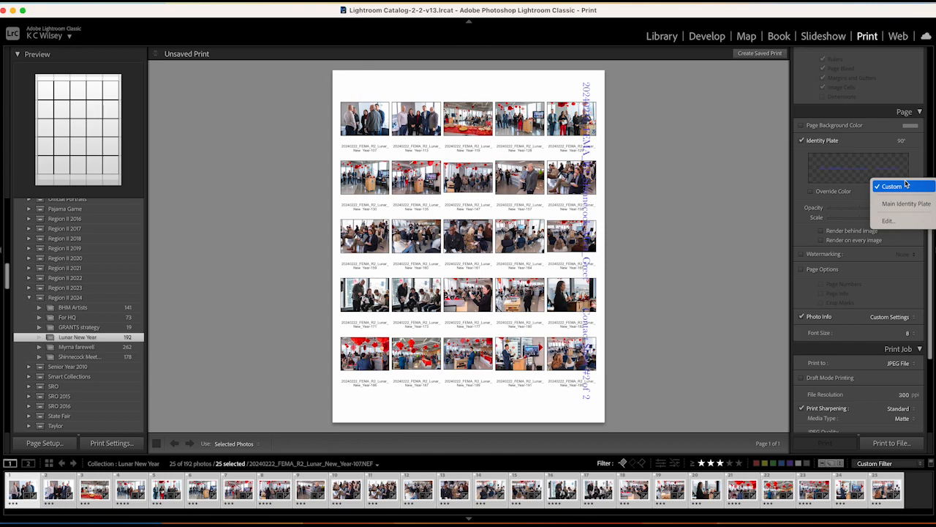
click(890, 222)
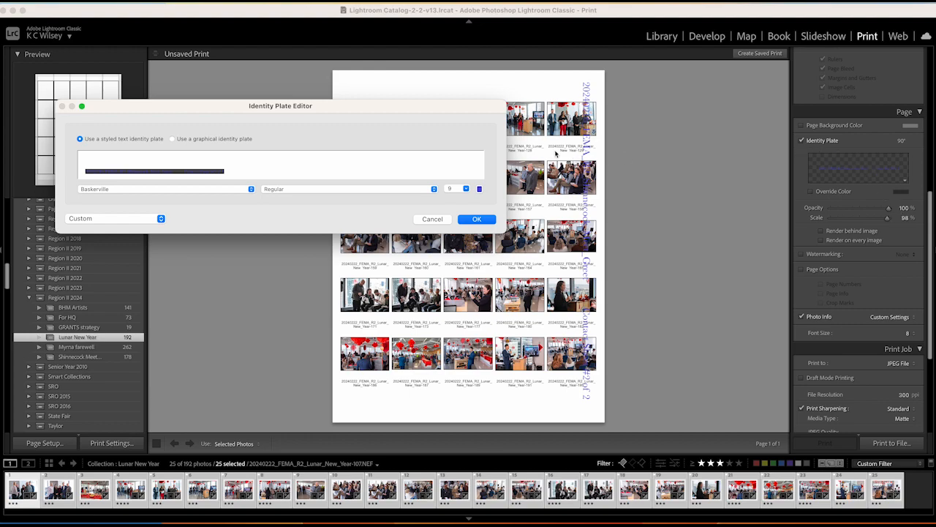
click(437, 221)
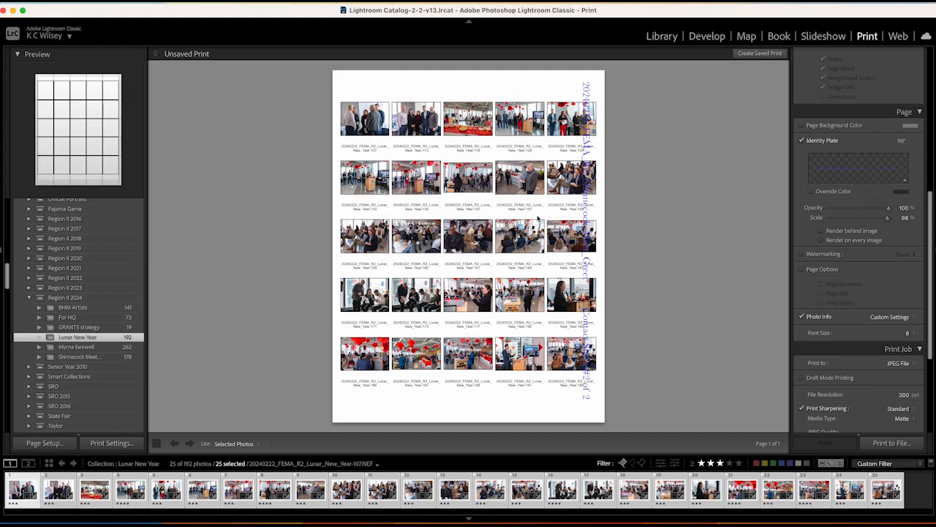
Step: Change the header text to '20240222_FEMA_R2_Lunar_New_Year Contact Sheet #1 of 1'
double_click(587, 93)
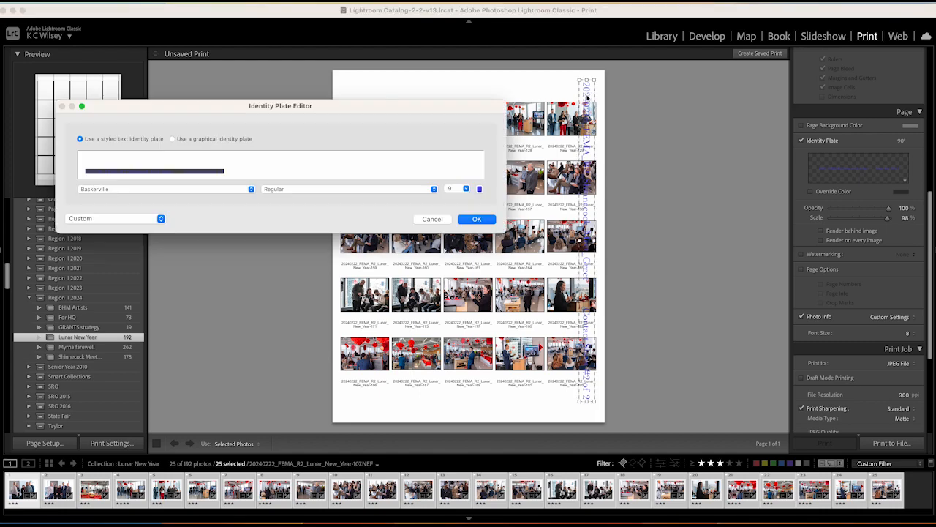
click(209, 170)
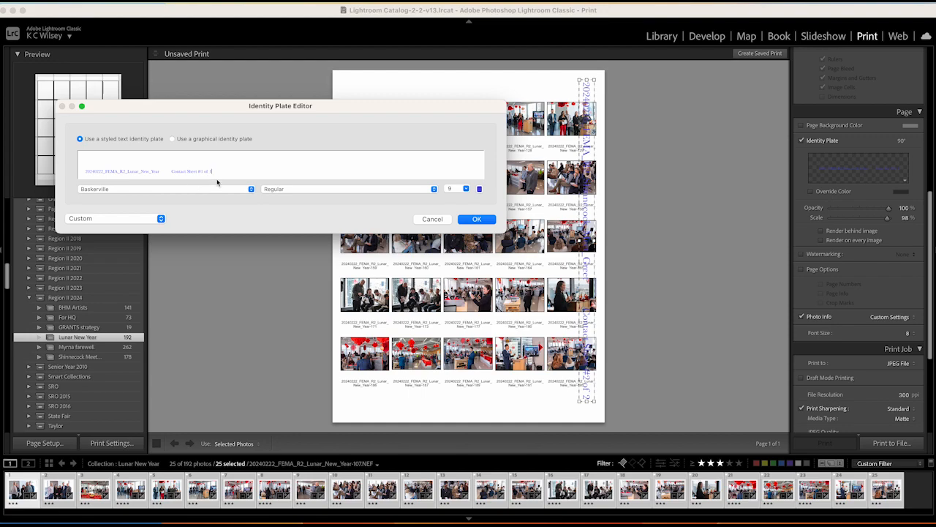
click(478, 220)
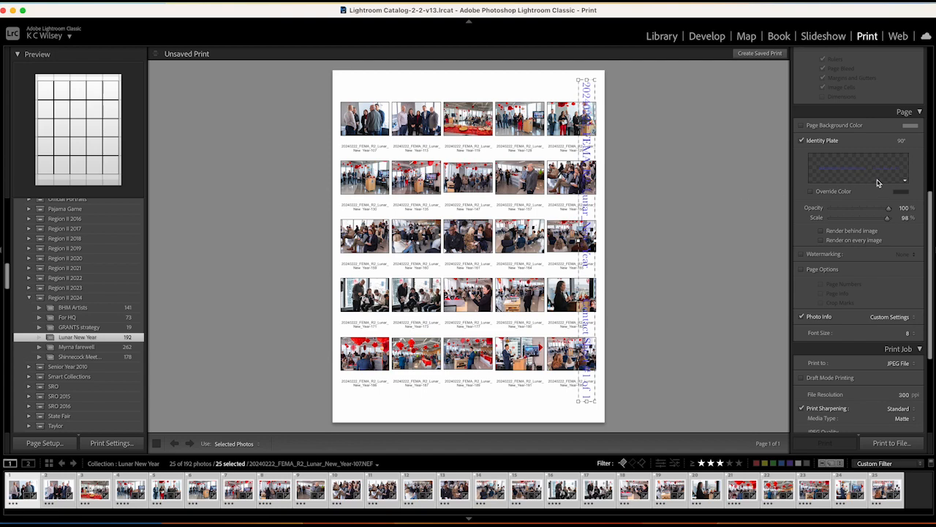
Step: Set the header rotation to 0° and move it to the top of the page
click(903, 143)
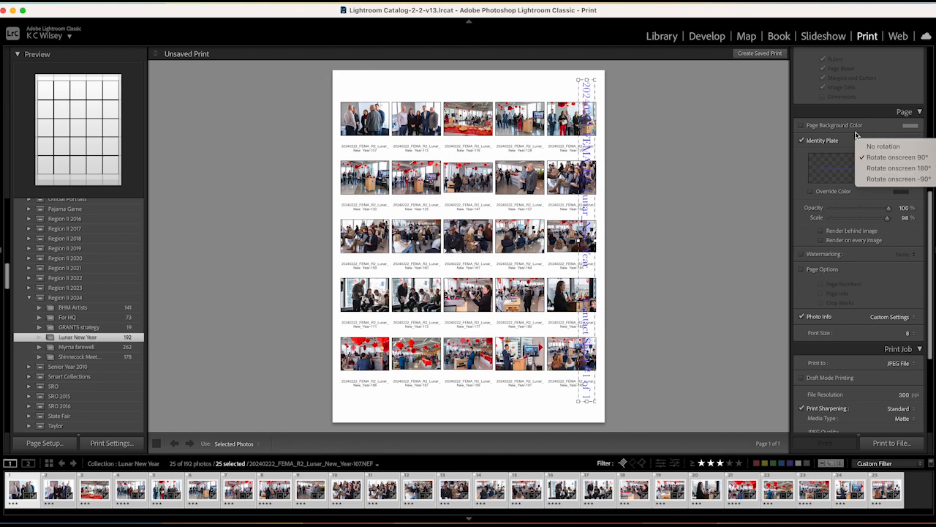
click(887, 147)
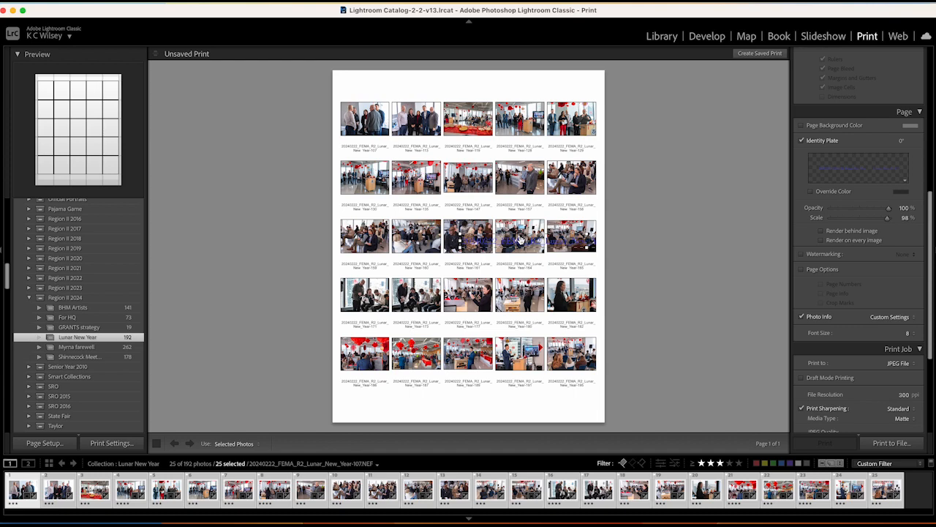
drag(523, 240, 464, 87)
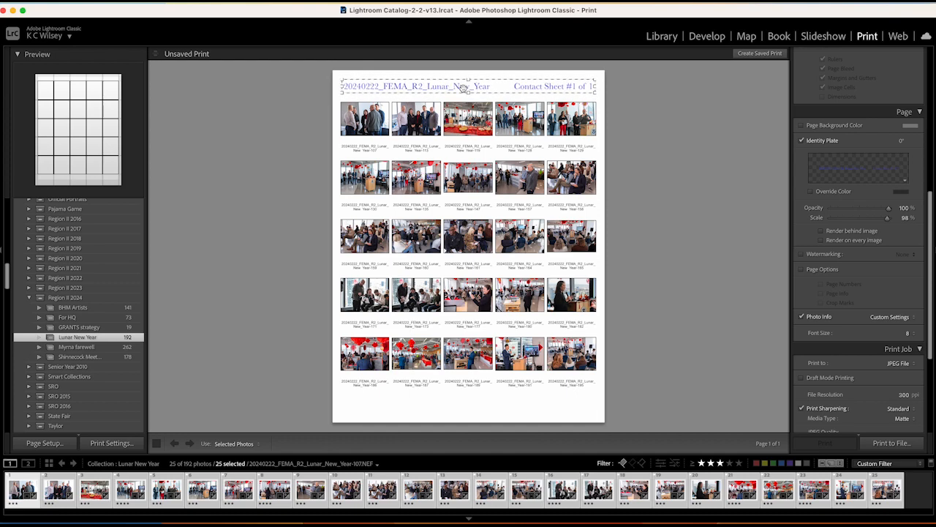
click(601, 100)
scroll(838, 245, up, 10)
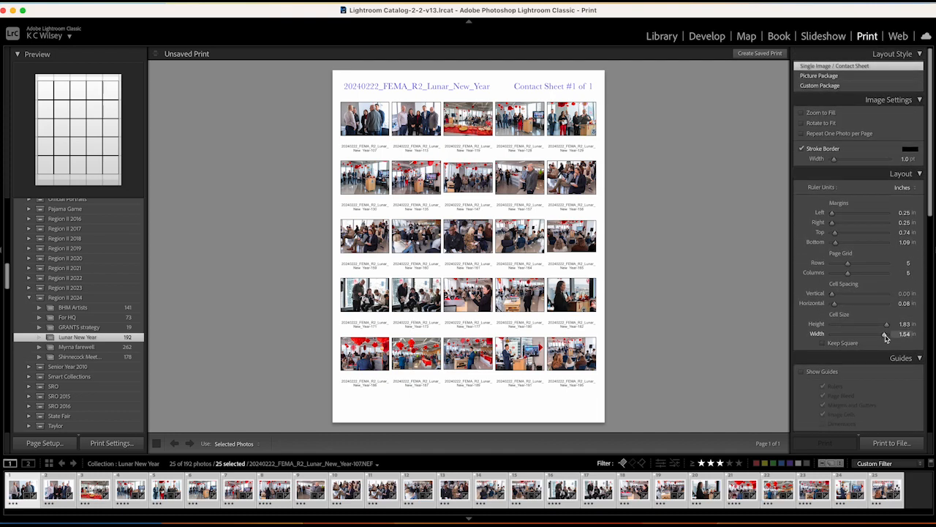
Step: Resize cells to 1.55 in wide by 1.80 in high with 0.04 in vertical spacing
drag(885, 337, 886, 339)
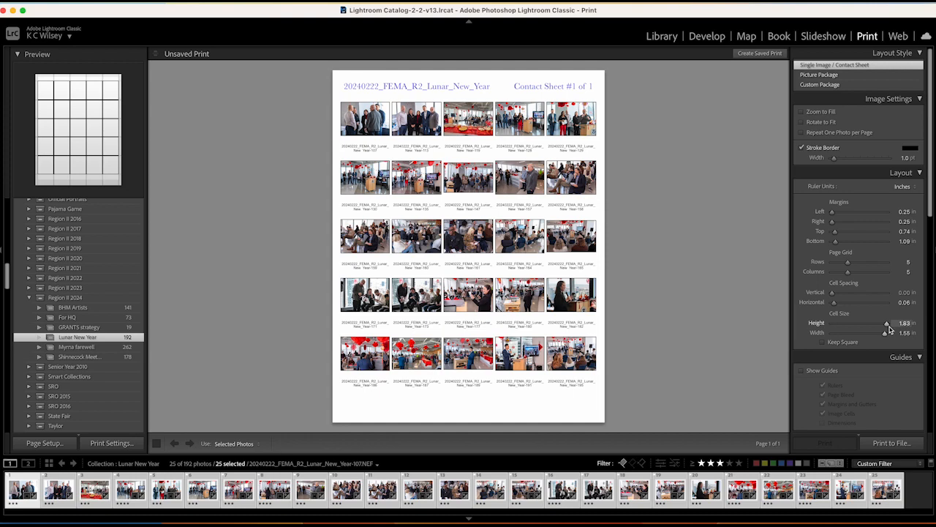
drag(888, 325, 889, 327)
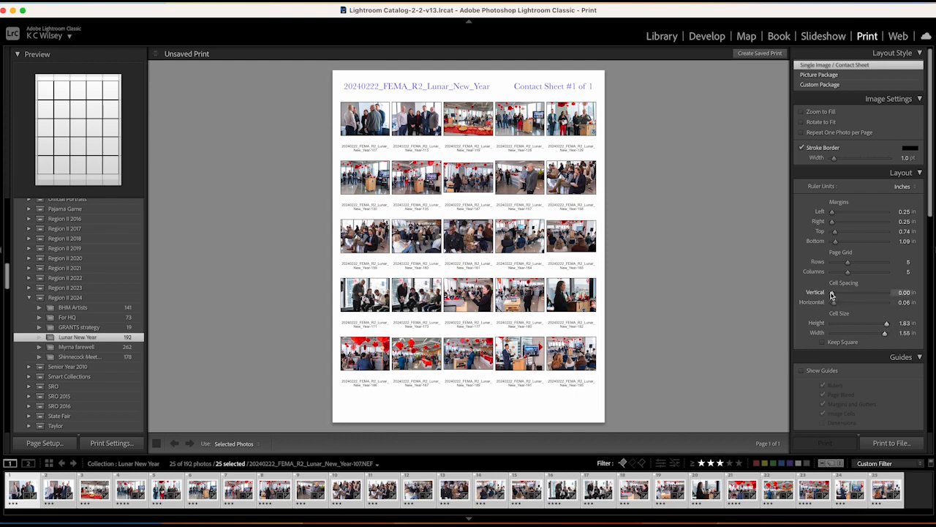
drag(832, 294, 831, 298)
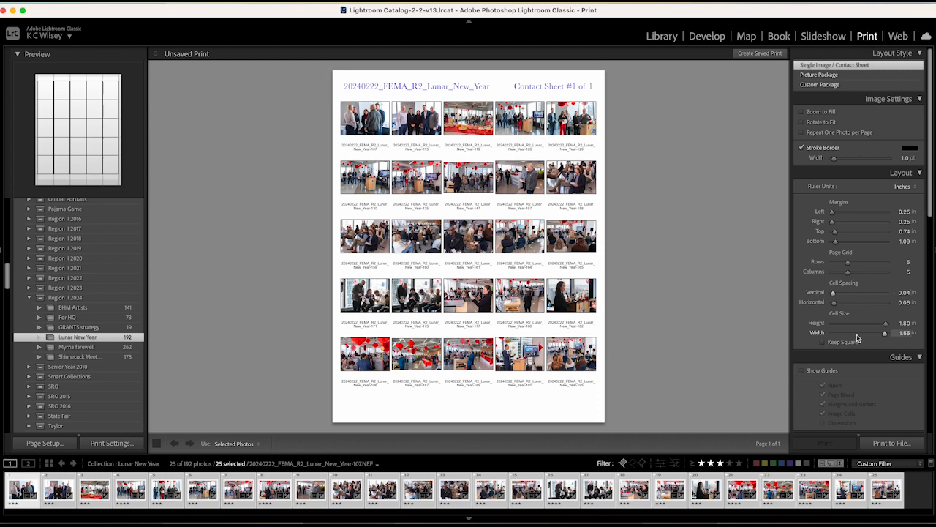
scroll(854, 335, down, 10)
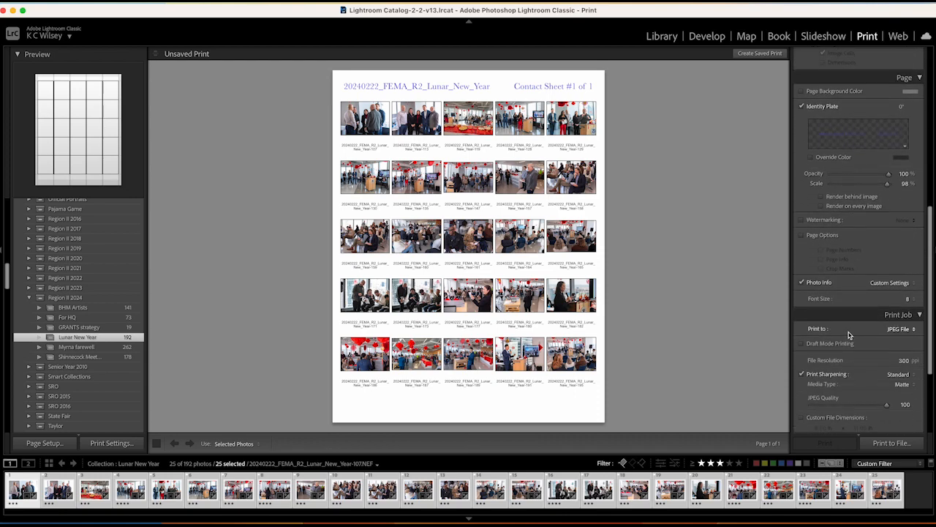
scroll(852, 315, down, 1)
click(911, 287)
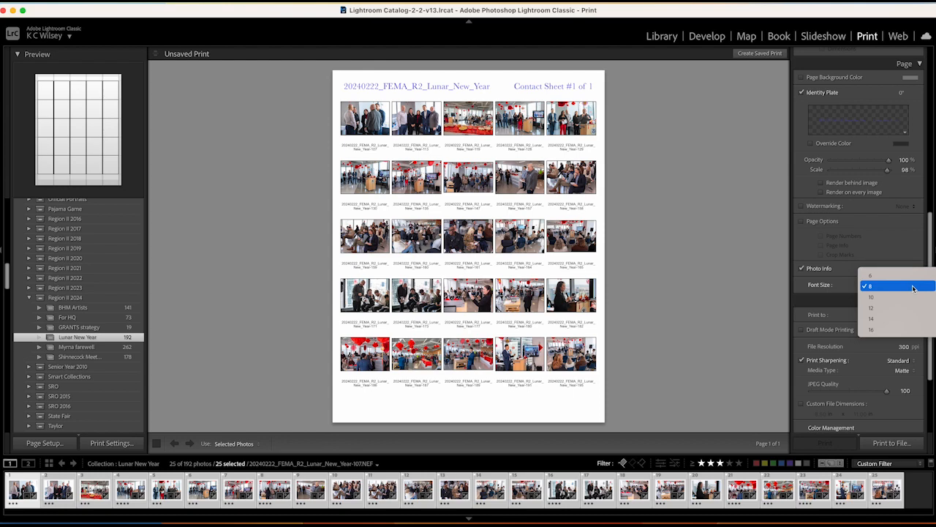
click(880, 301)
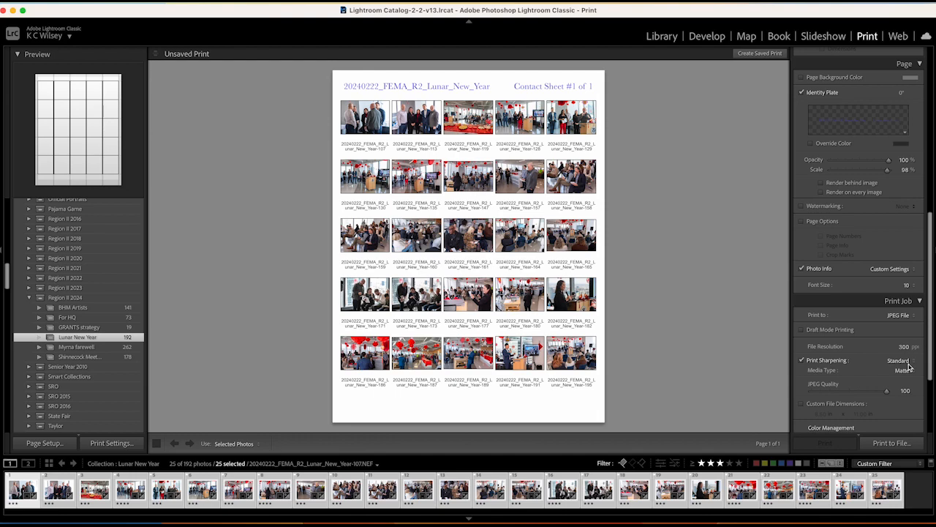
click(913, 286)
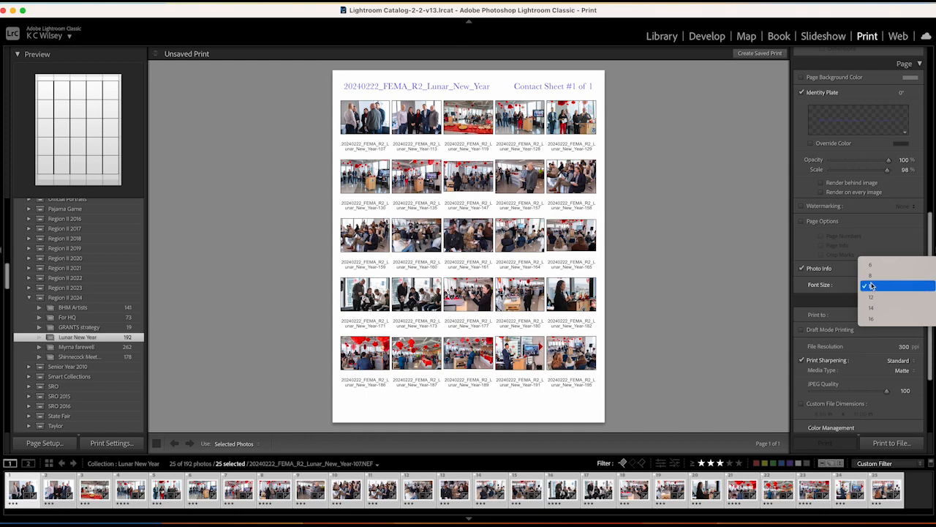
click(873, 275)
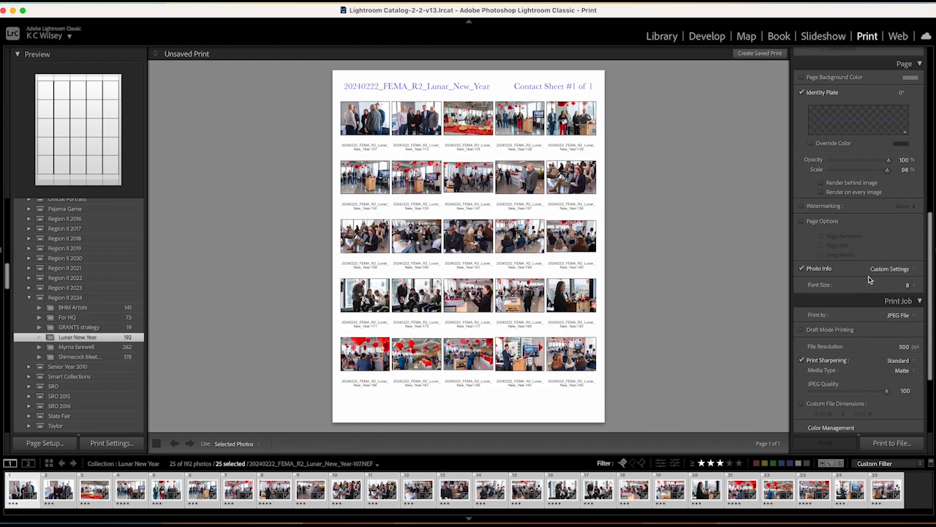